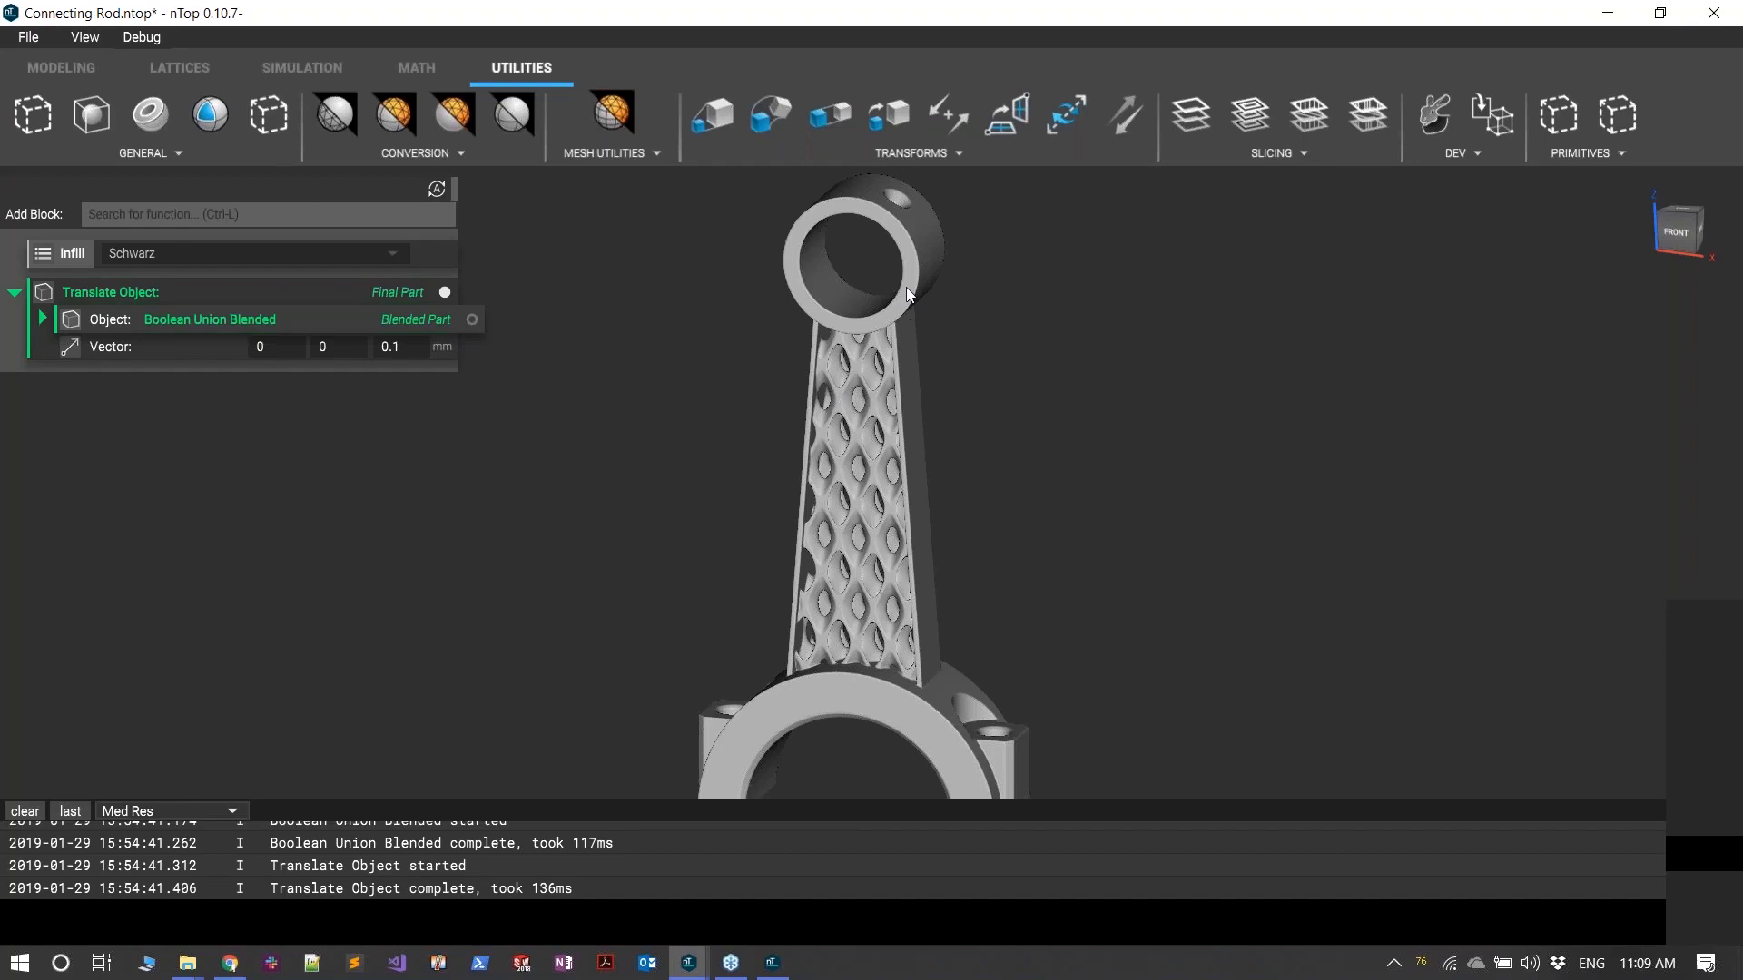
- Survey the available modeling, lattice, simulation, math and utility blocks
click(37, 75)
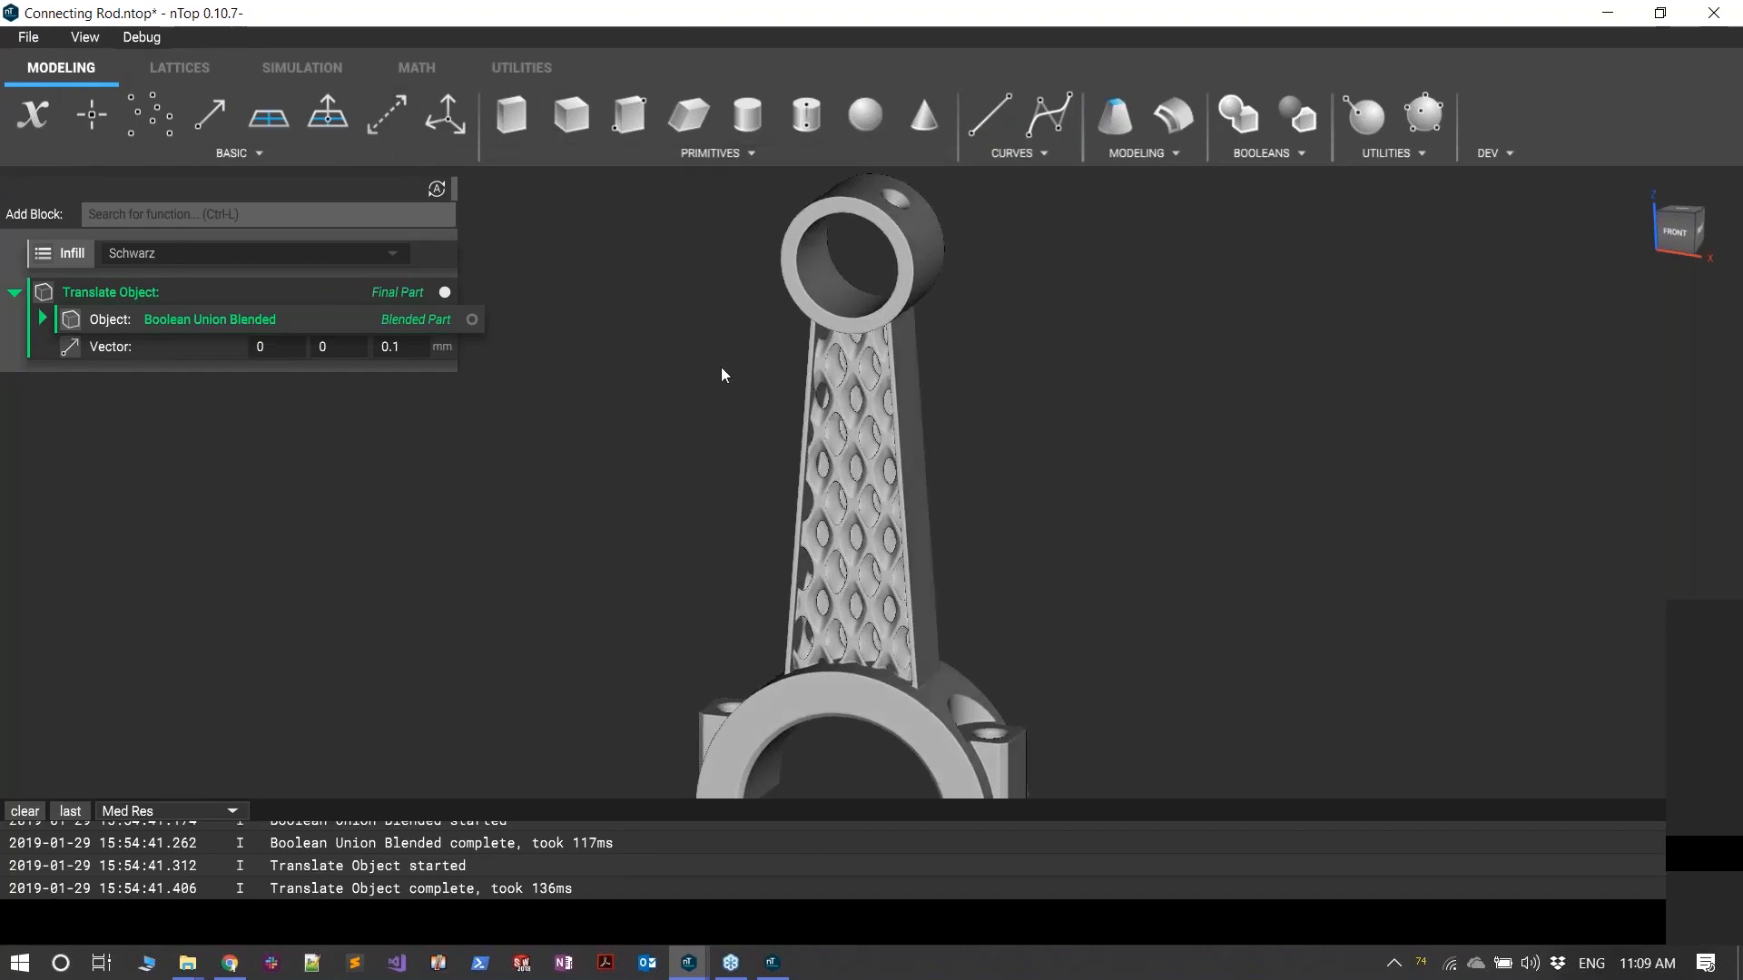
middle_drag(721, 371, 663, 324)
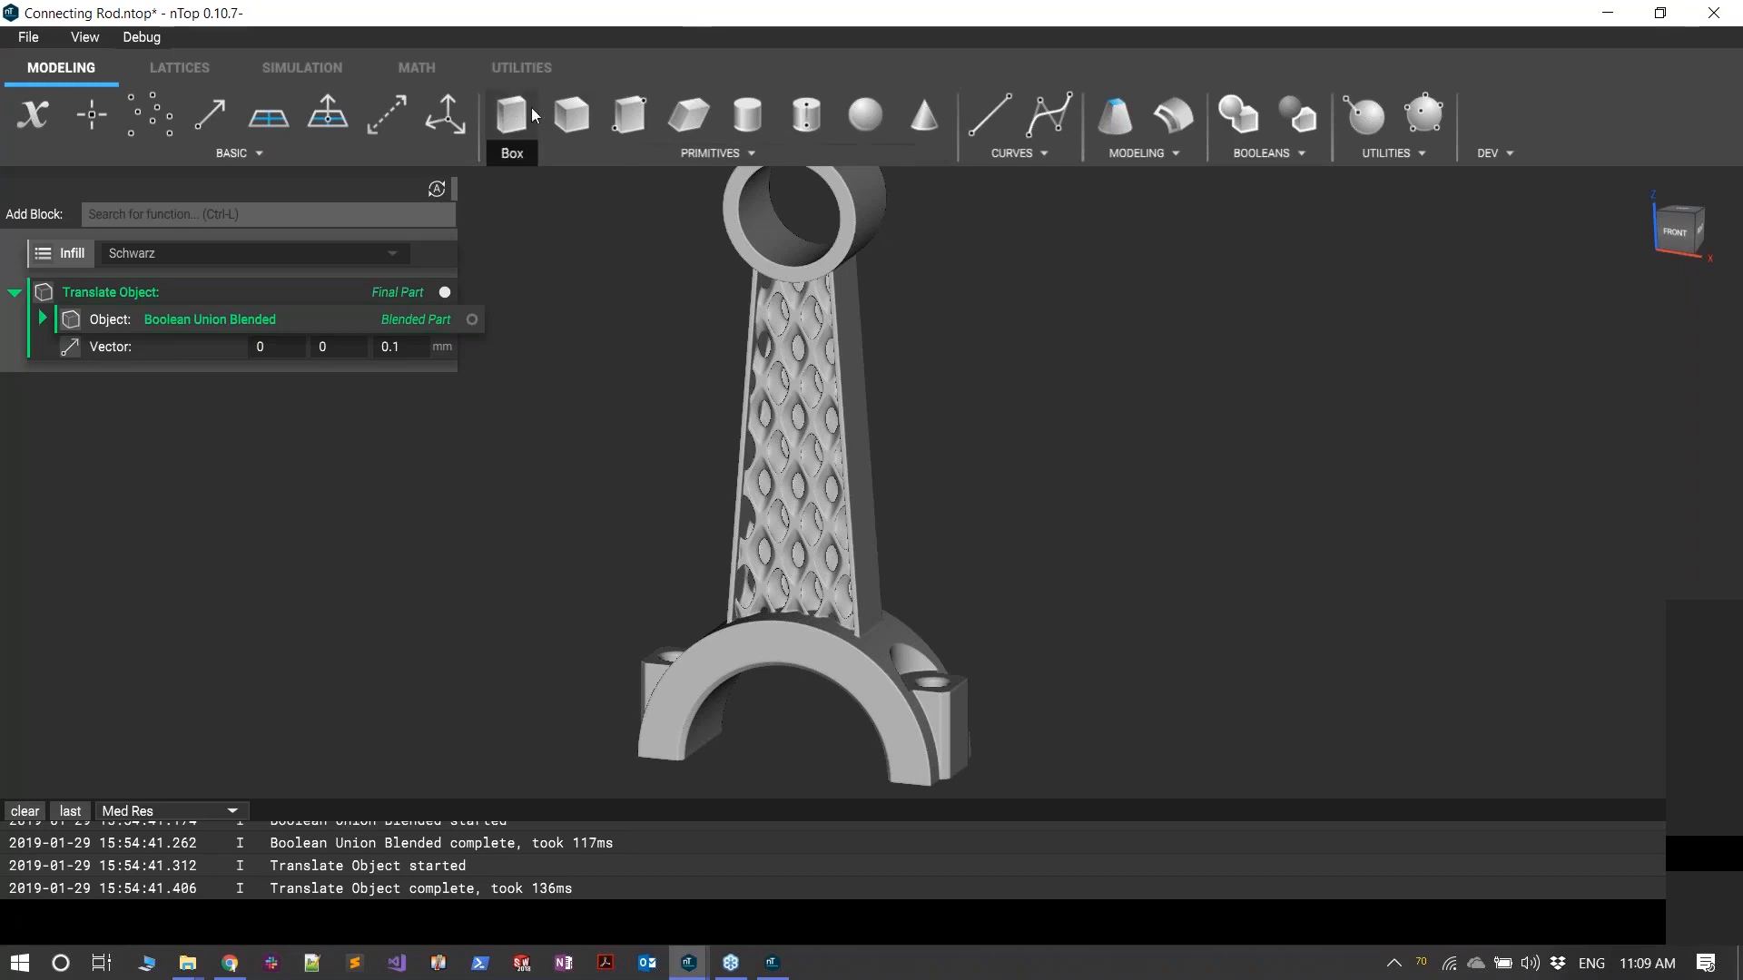
click(1117, 154)
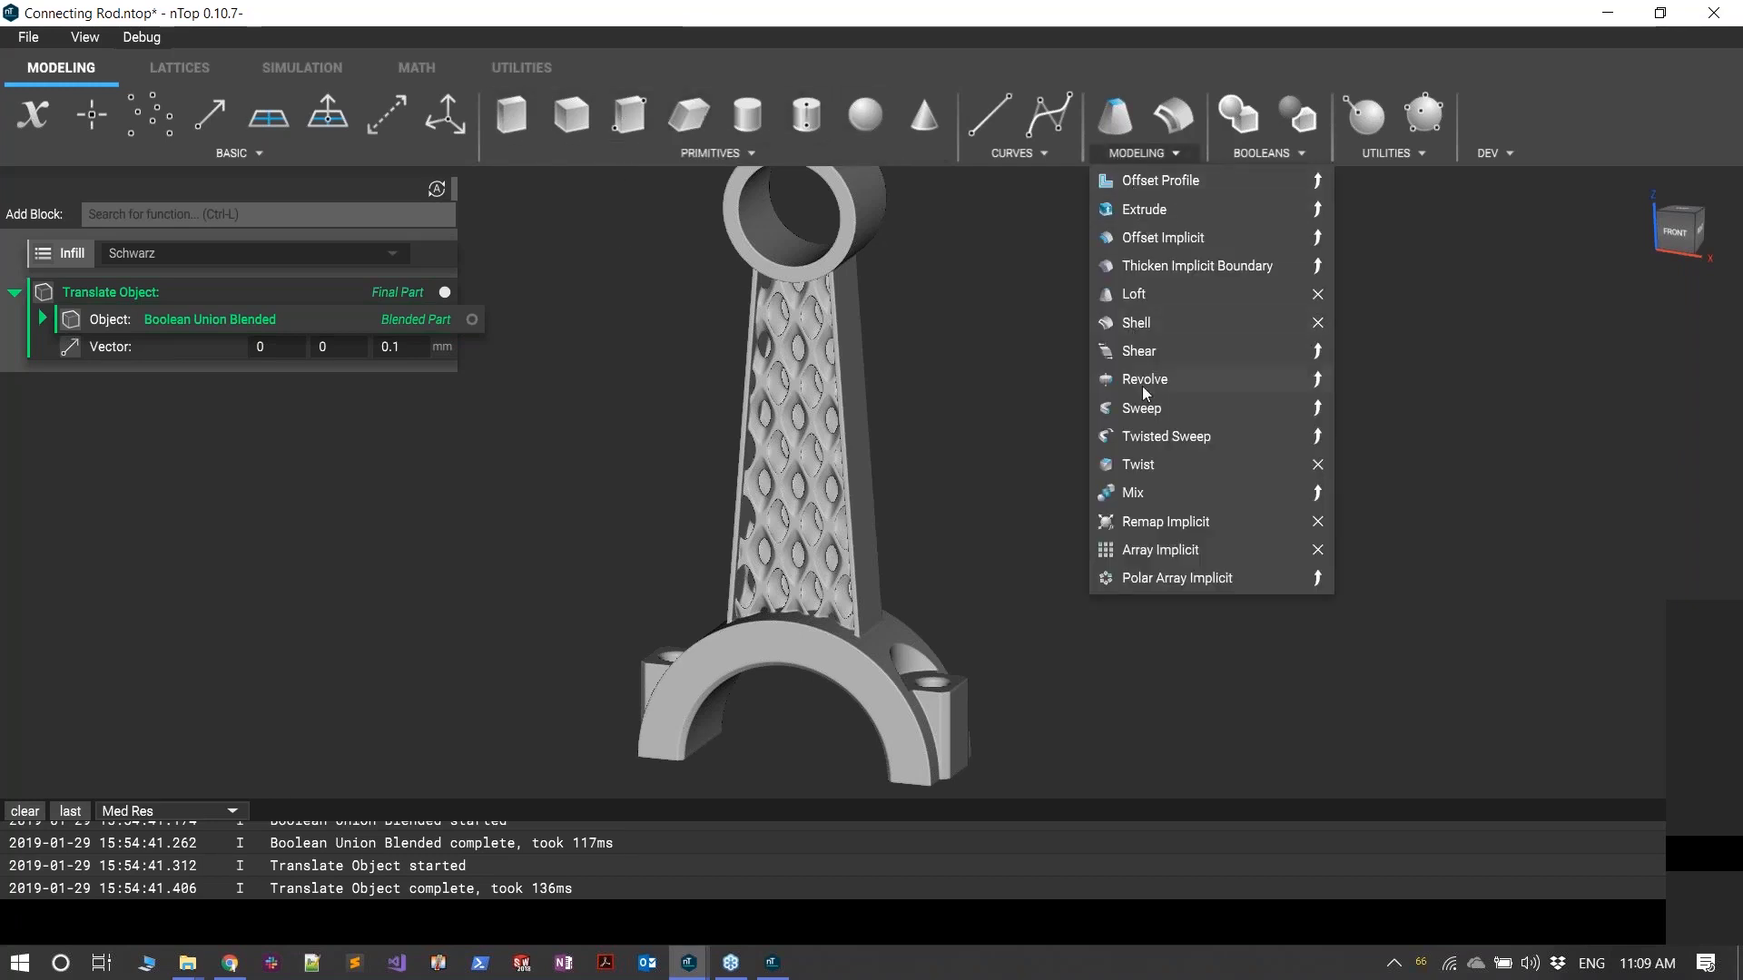
click(946, 357)
click(186, 69)
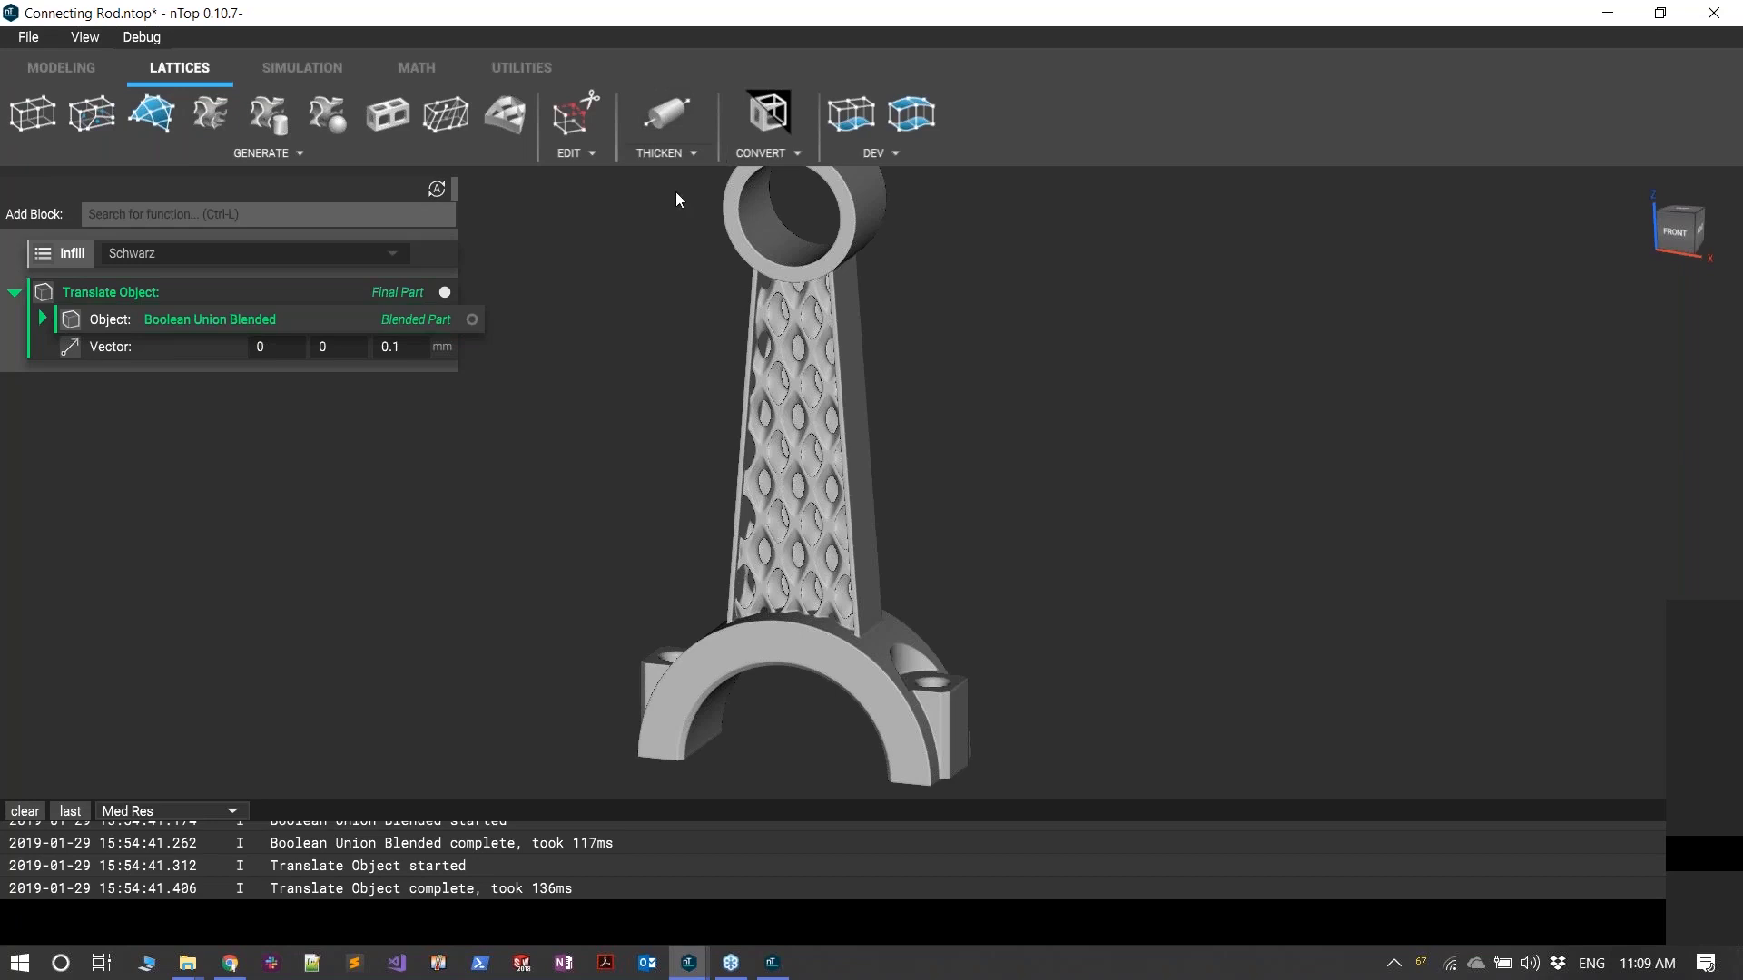
click(280, 63)
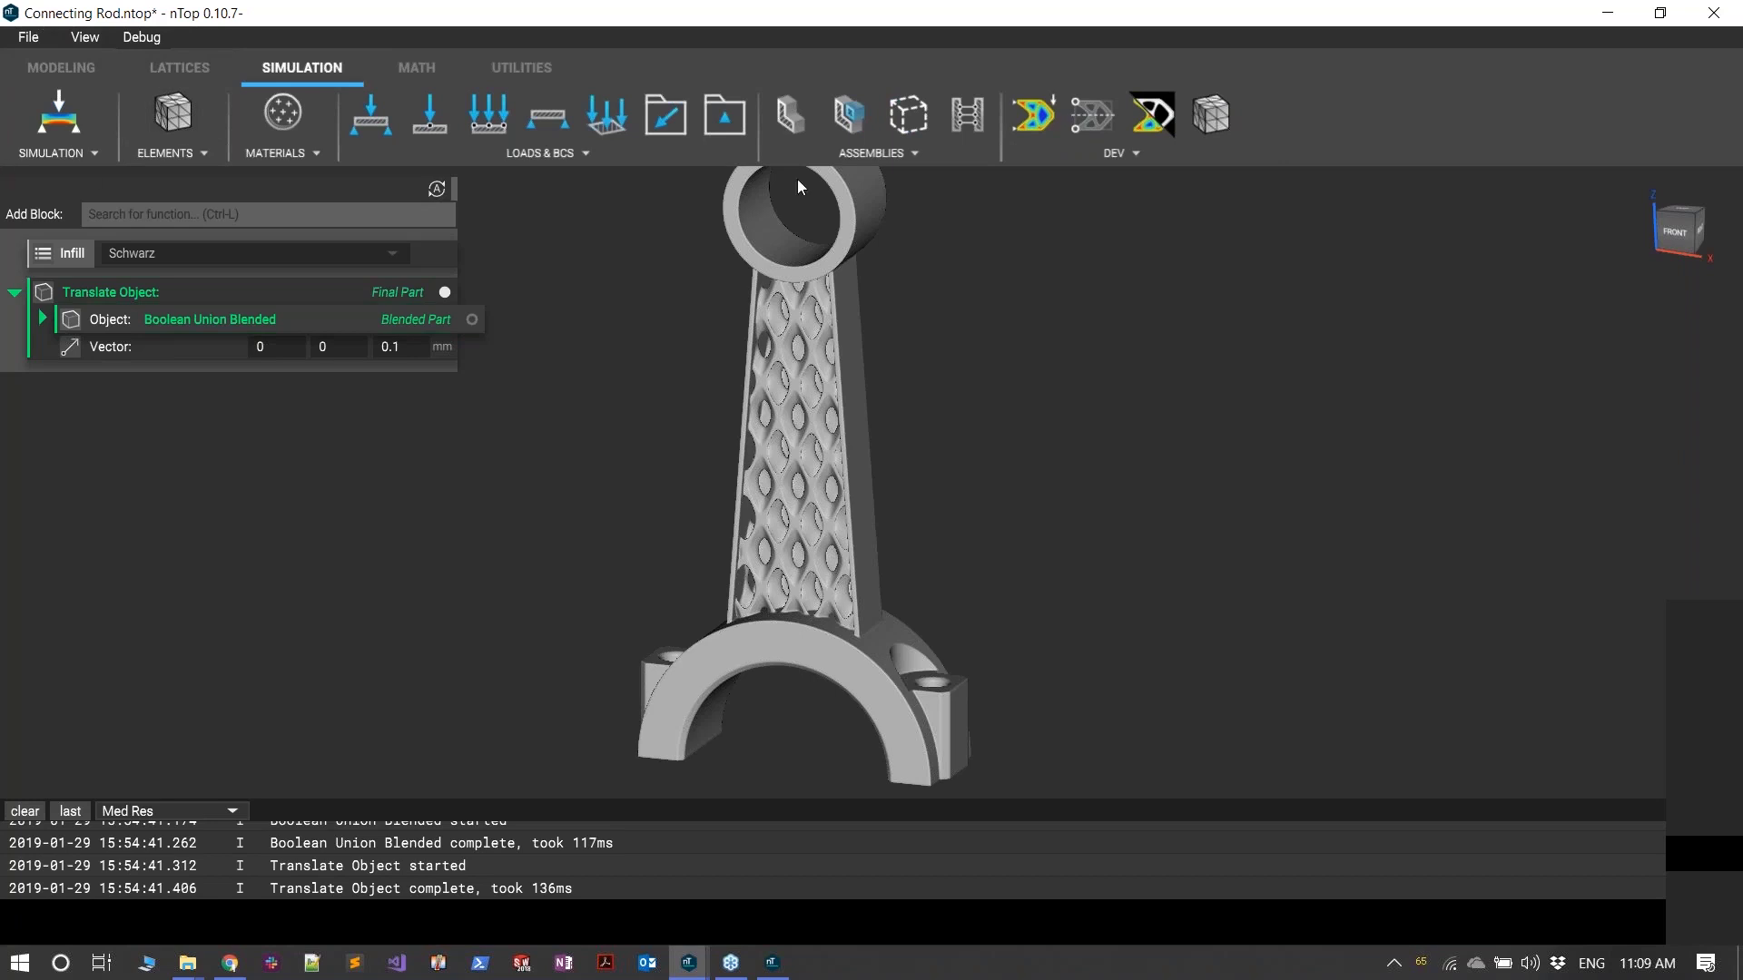
click(430, 69)
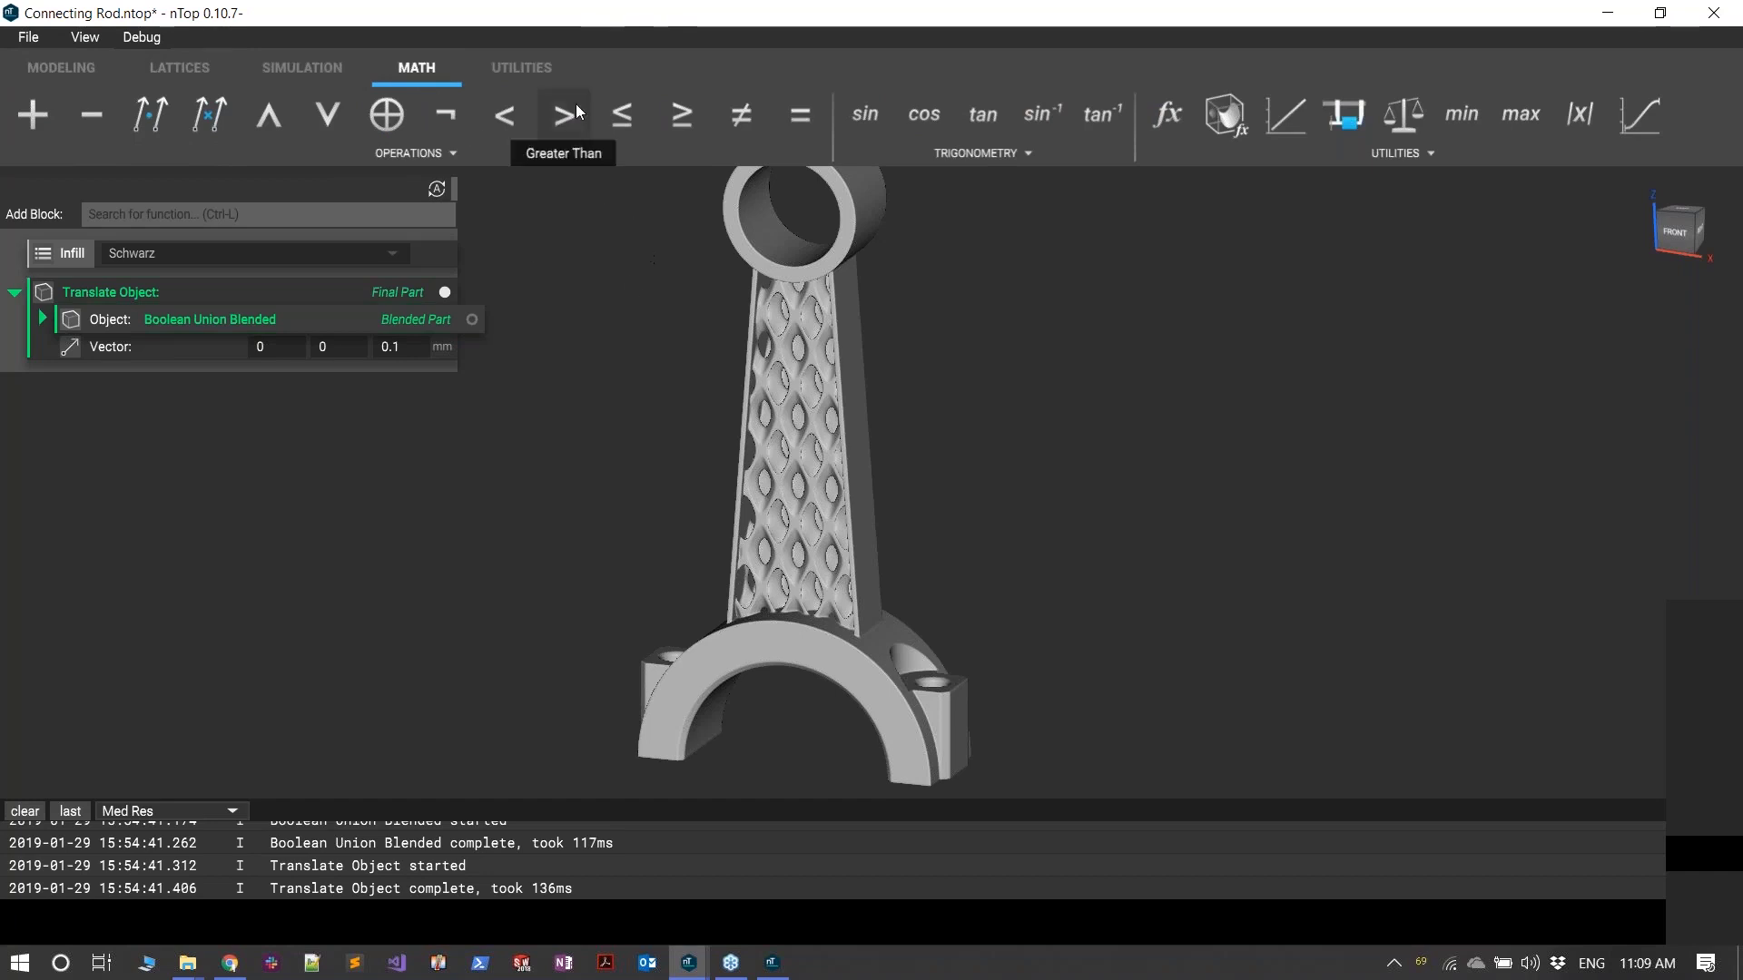
click(553, 72)
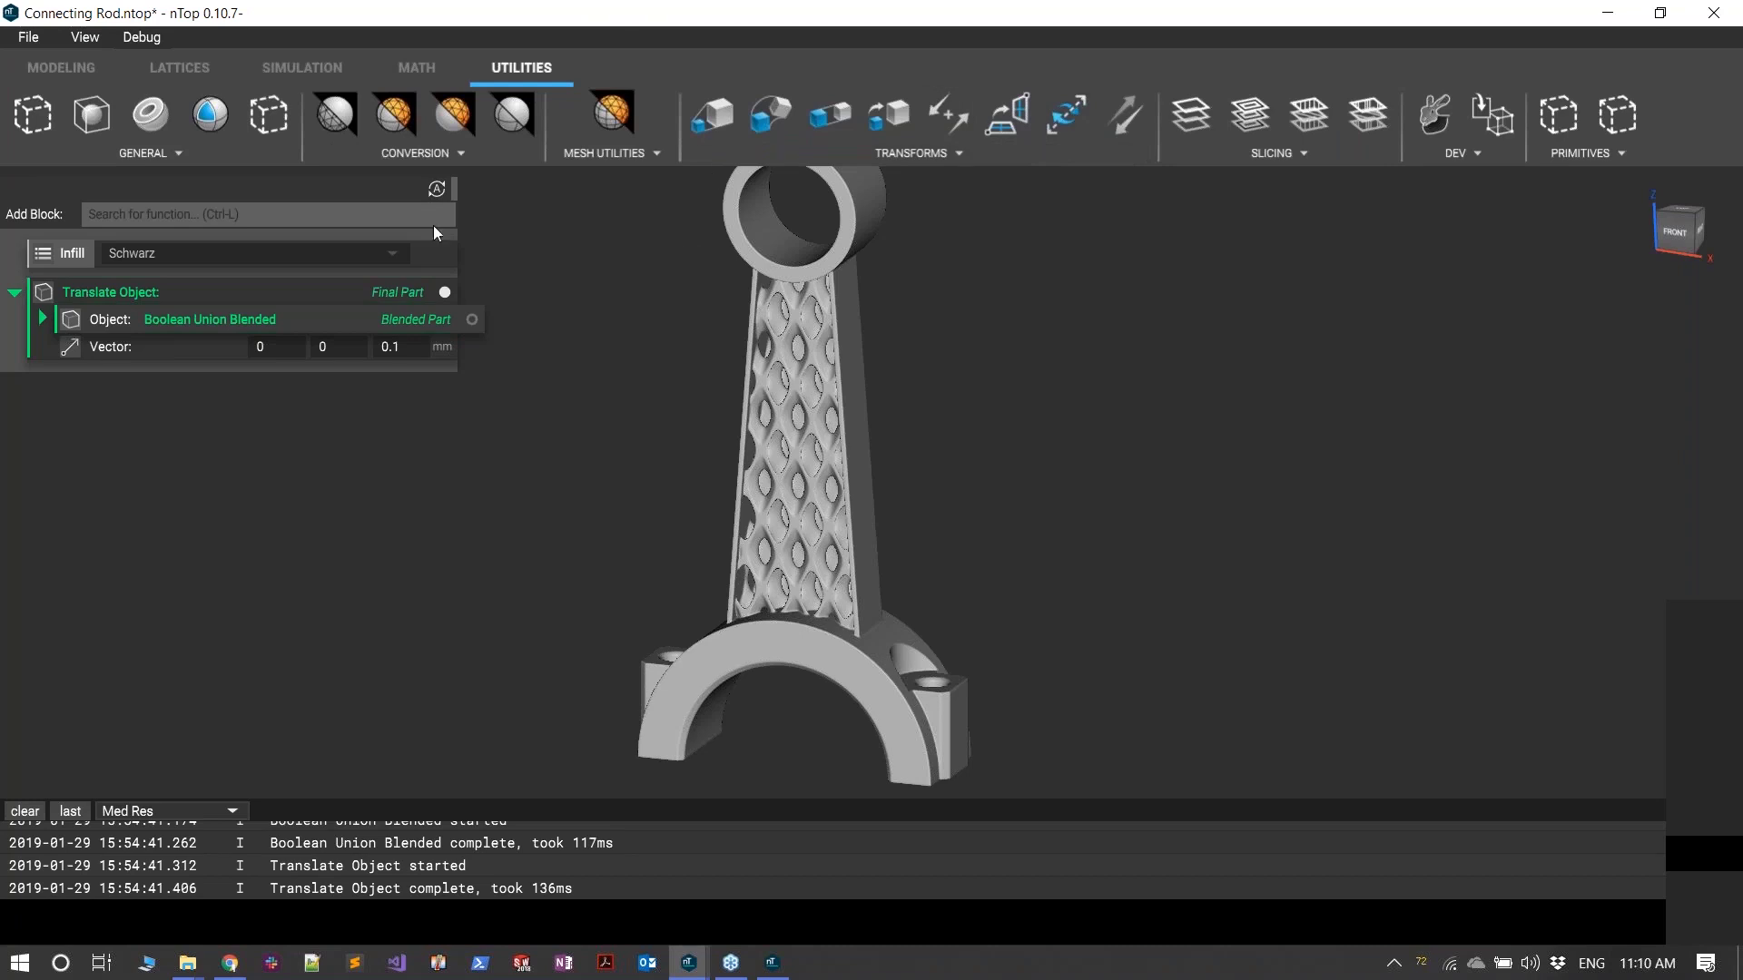
click(53, 73)
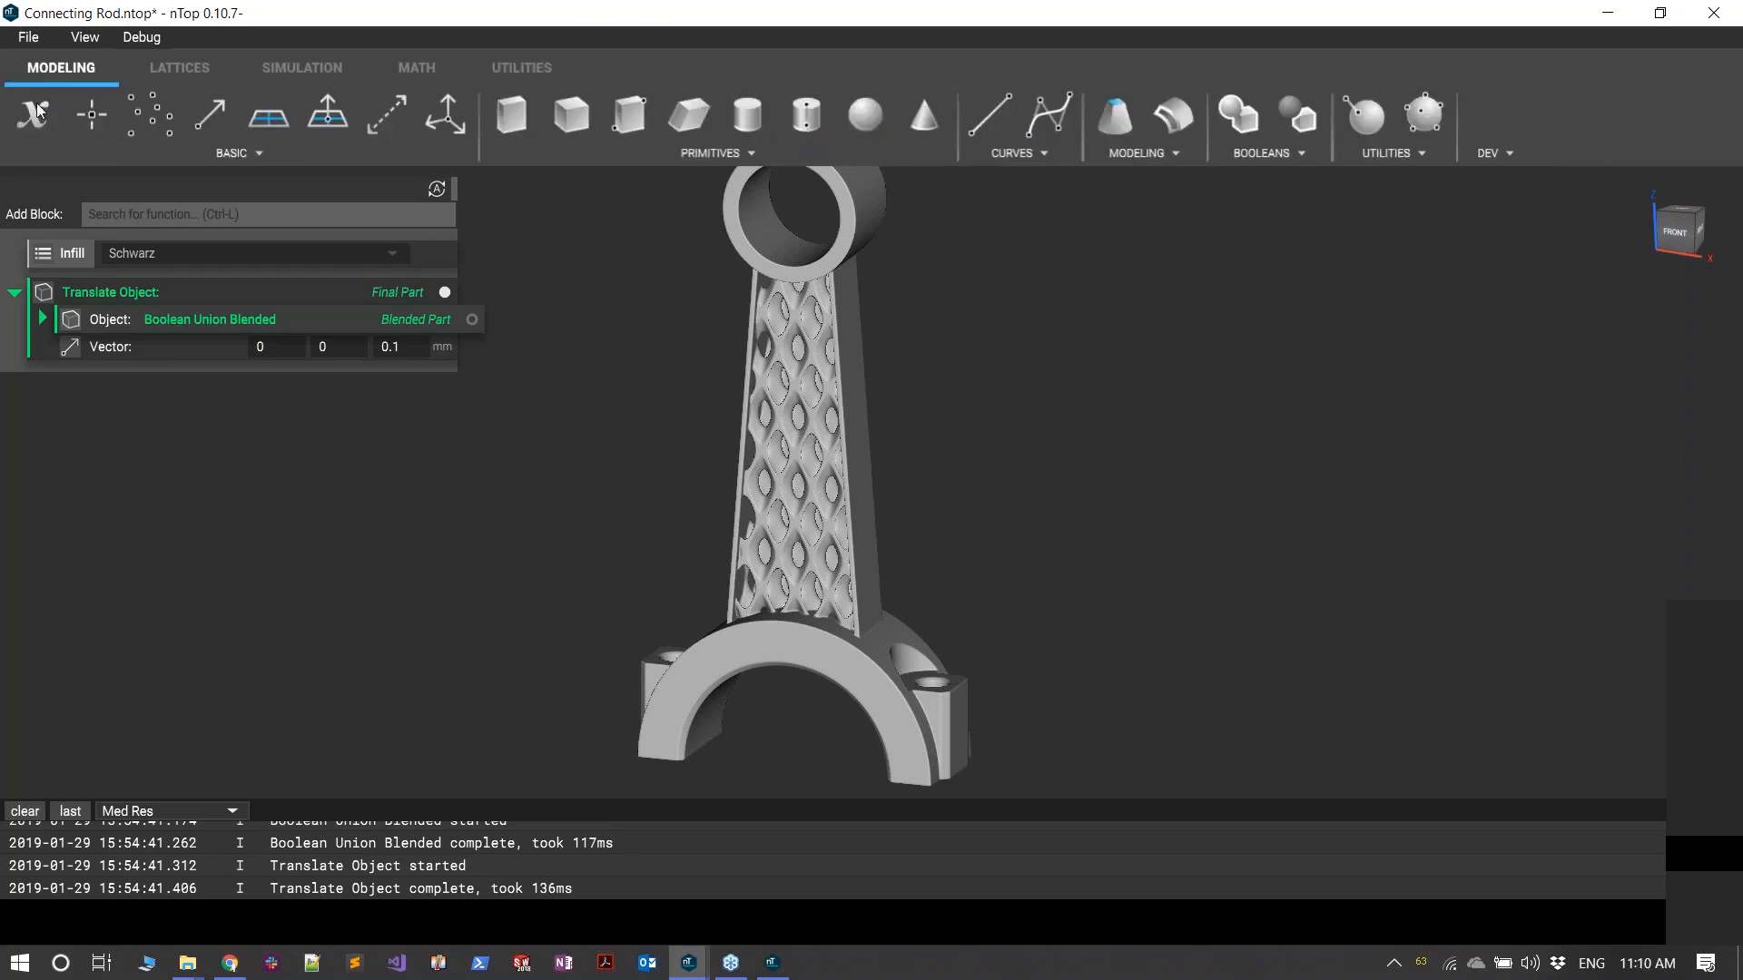
- Expand the Final Part's blended union down to its implicit inputs and show the implicit exterior region
right_drag(837, 531, 779, 481)
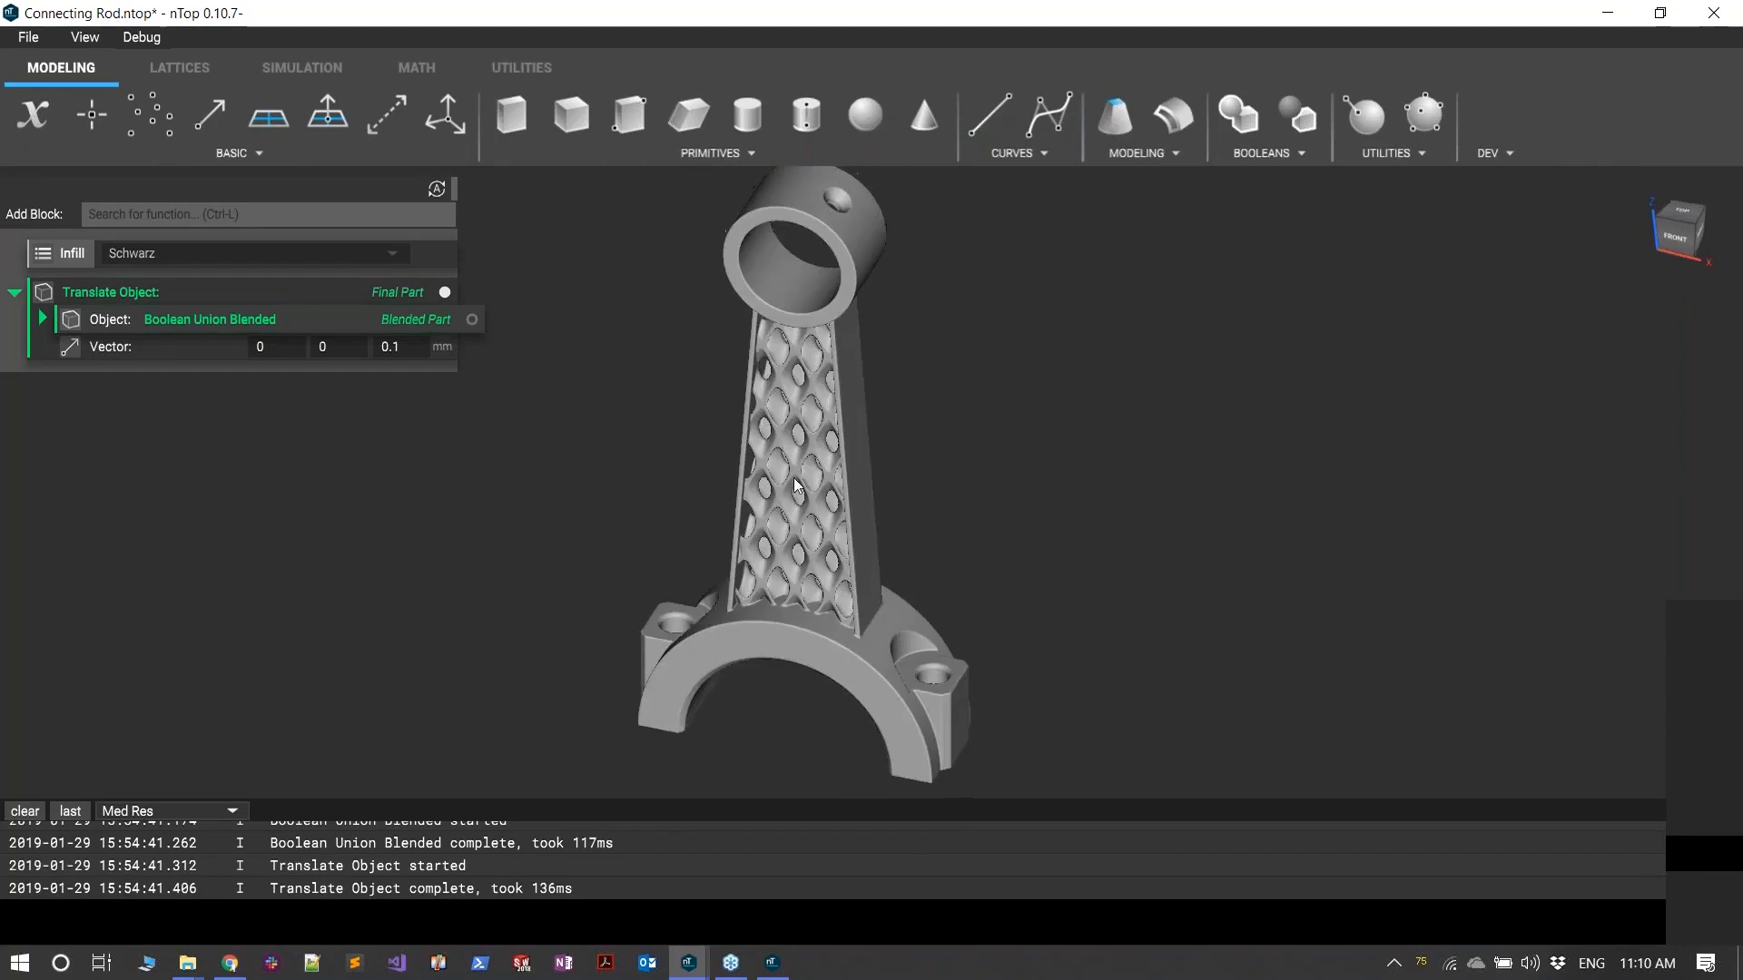
scroll(779, 481, up, 4)
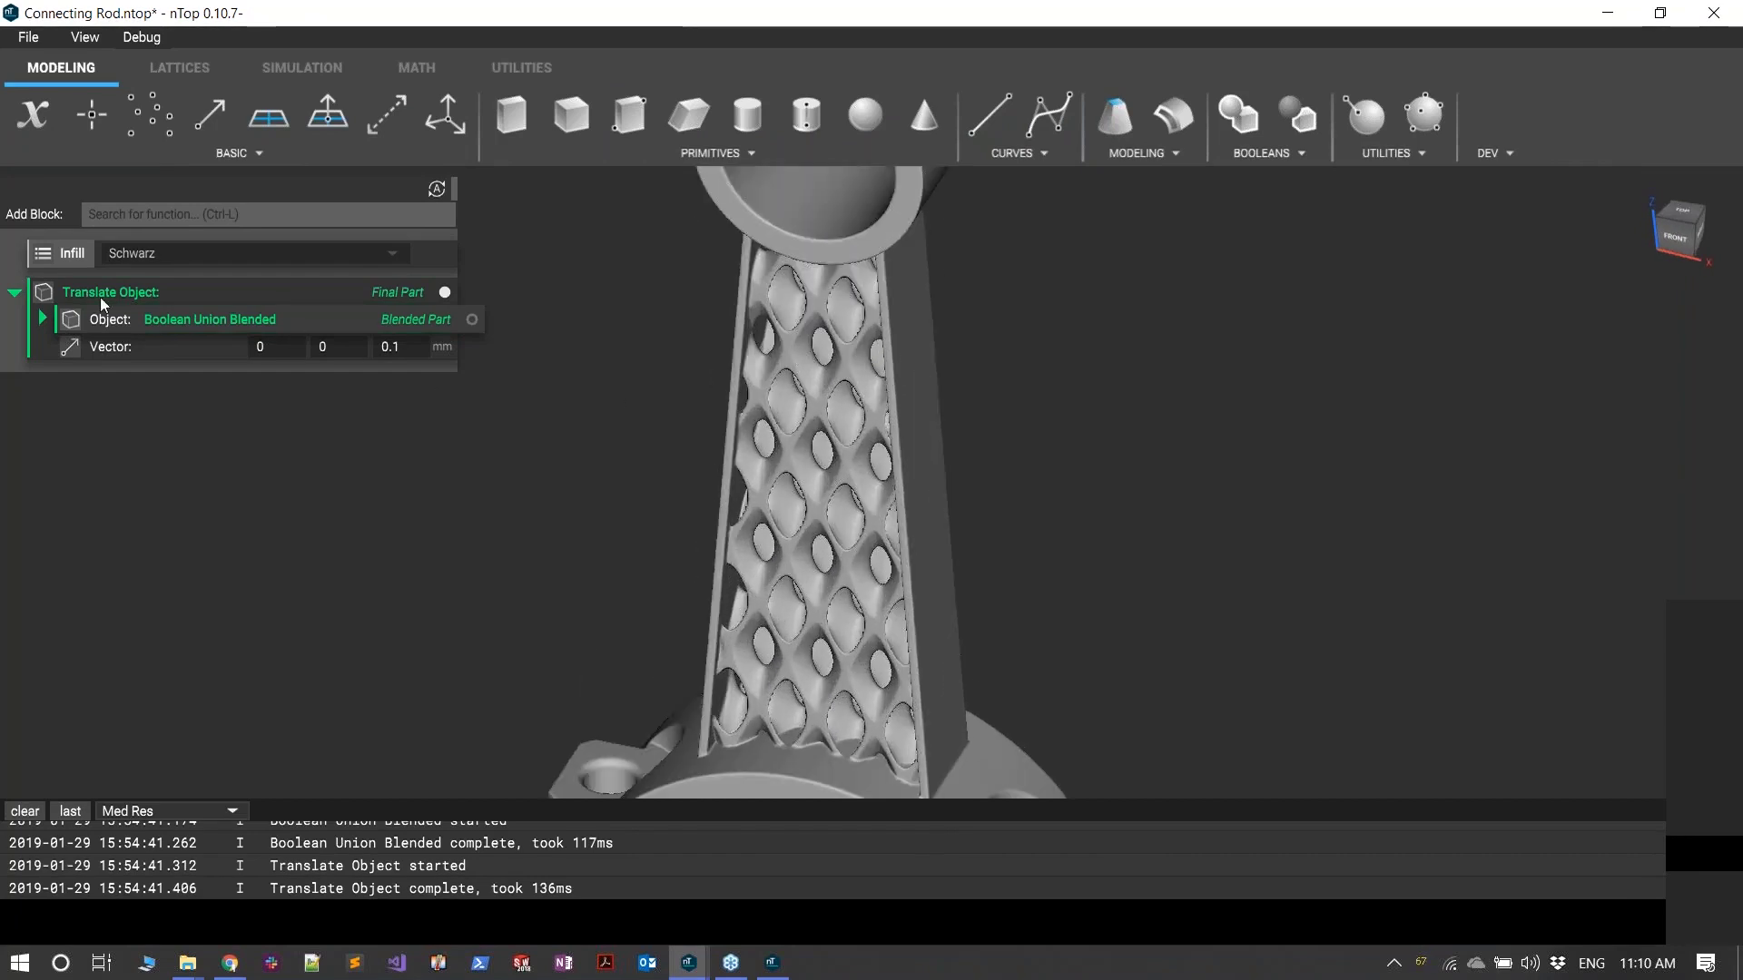
click(43, 320)
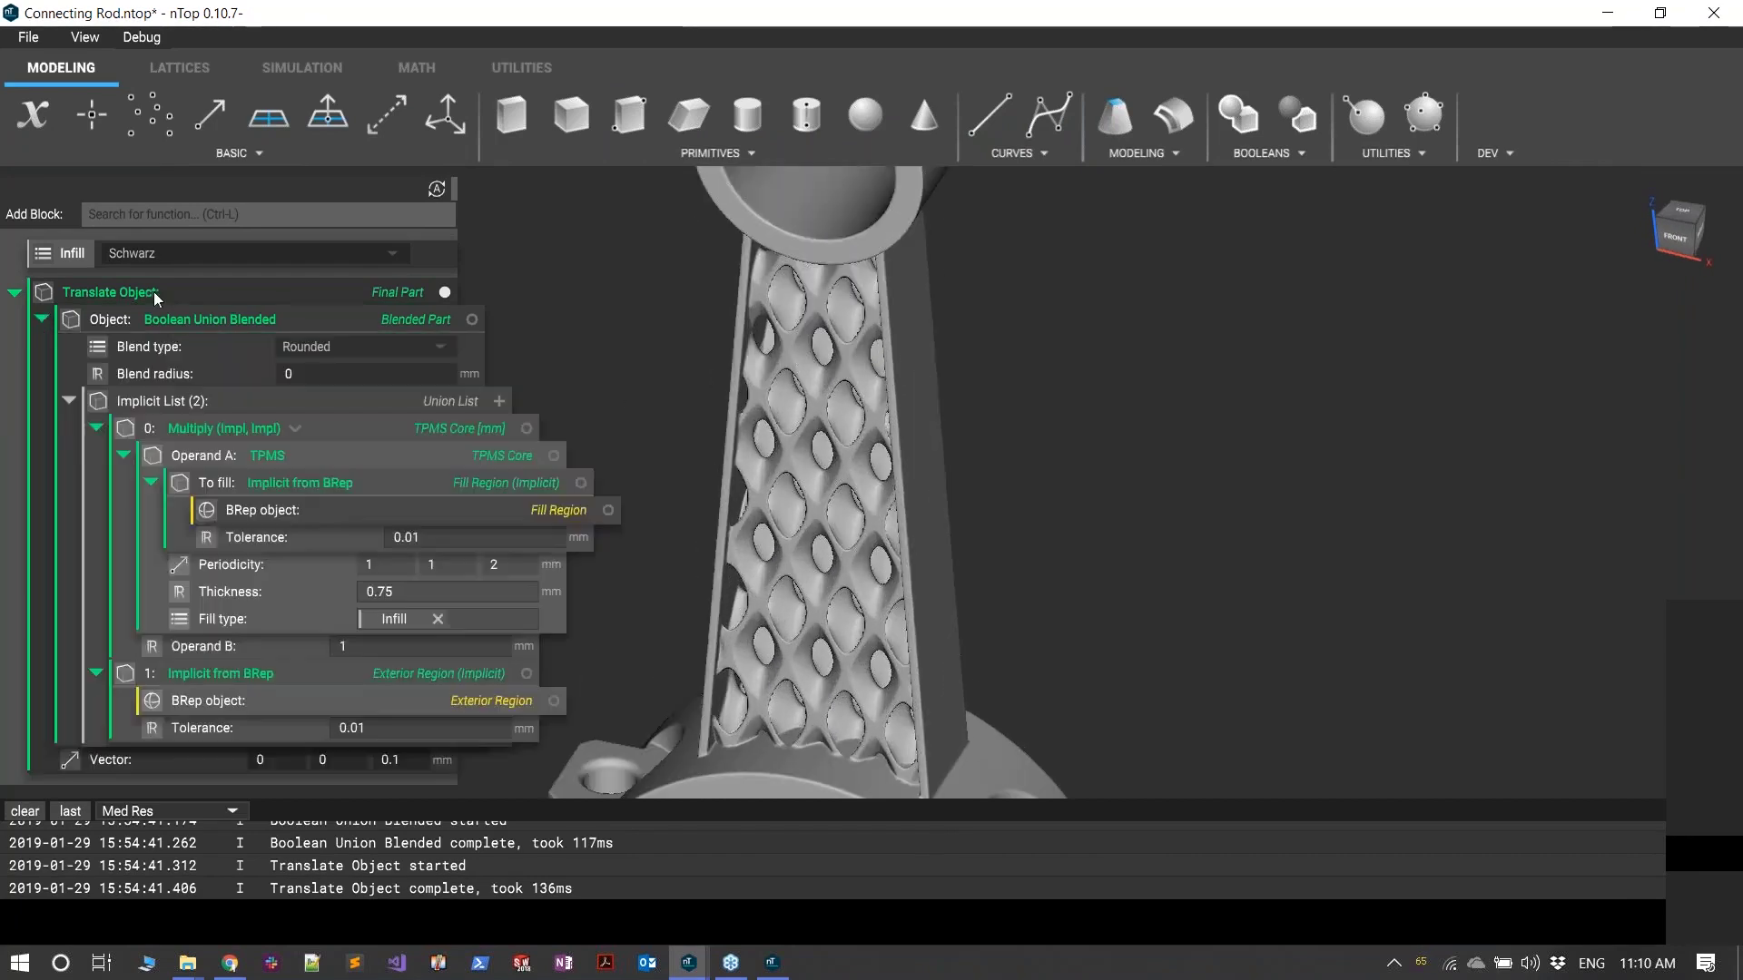
click(69, 399)
click(93, 293)
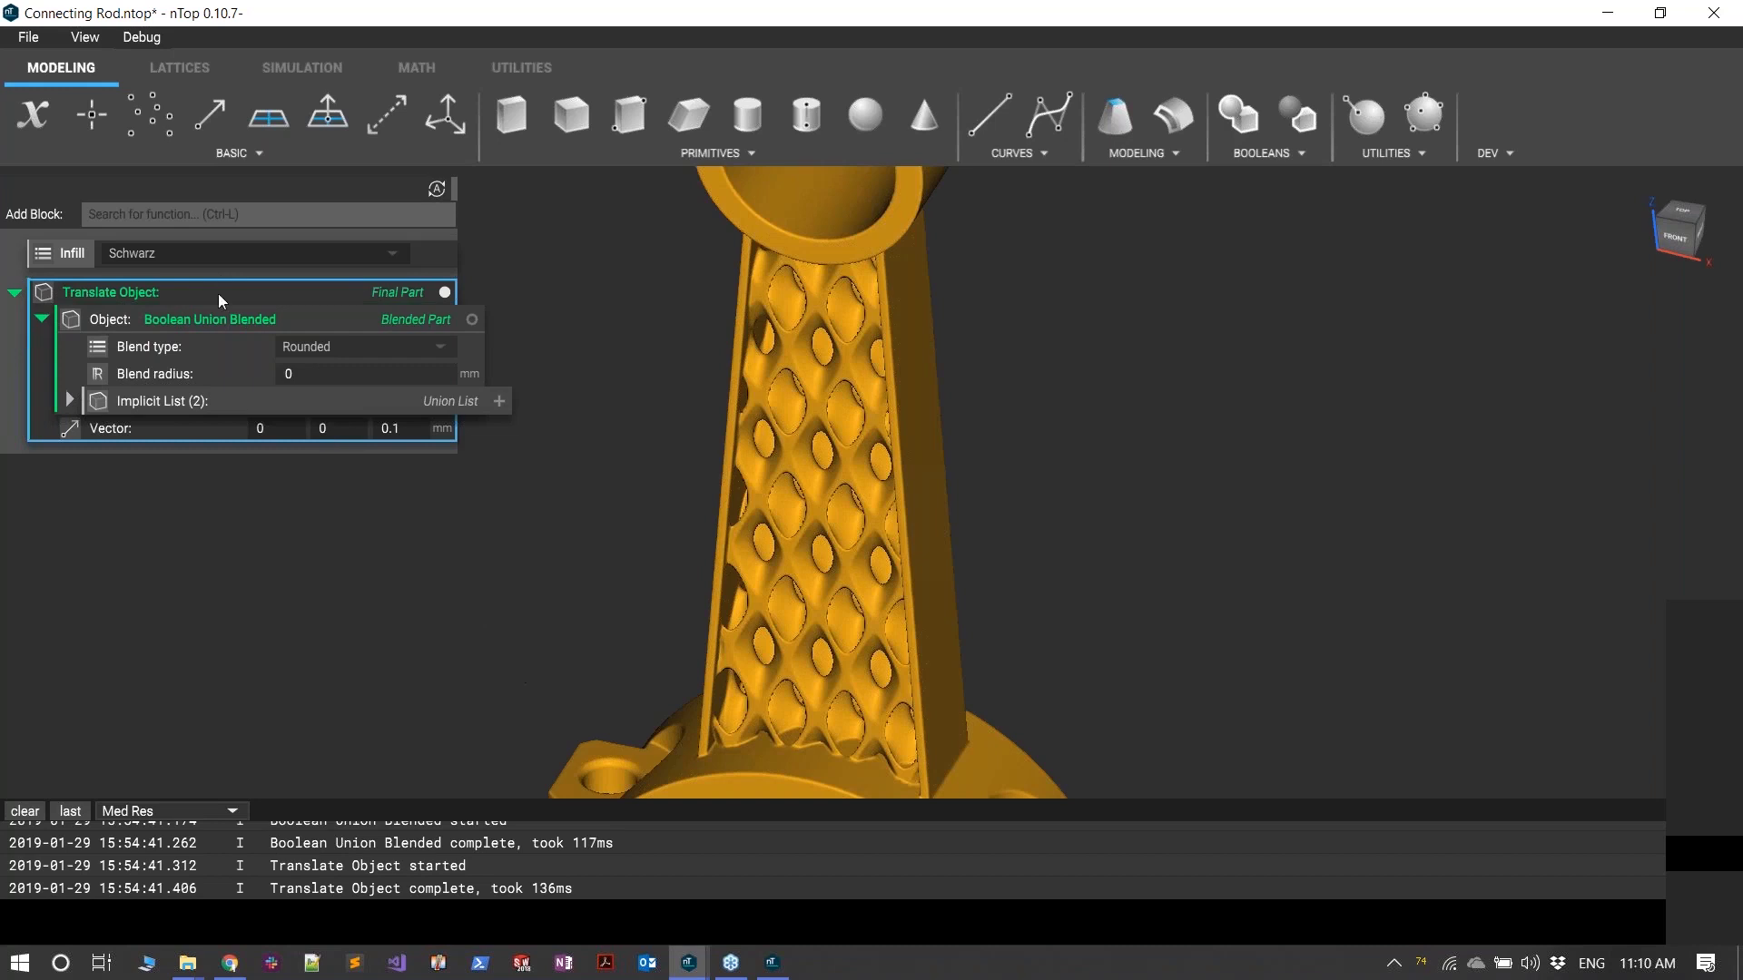
click(71, 401)
click(124, 454)
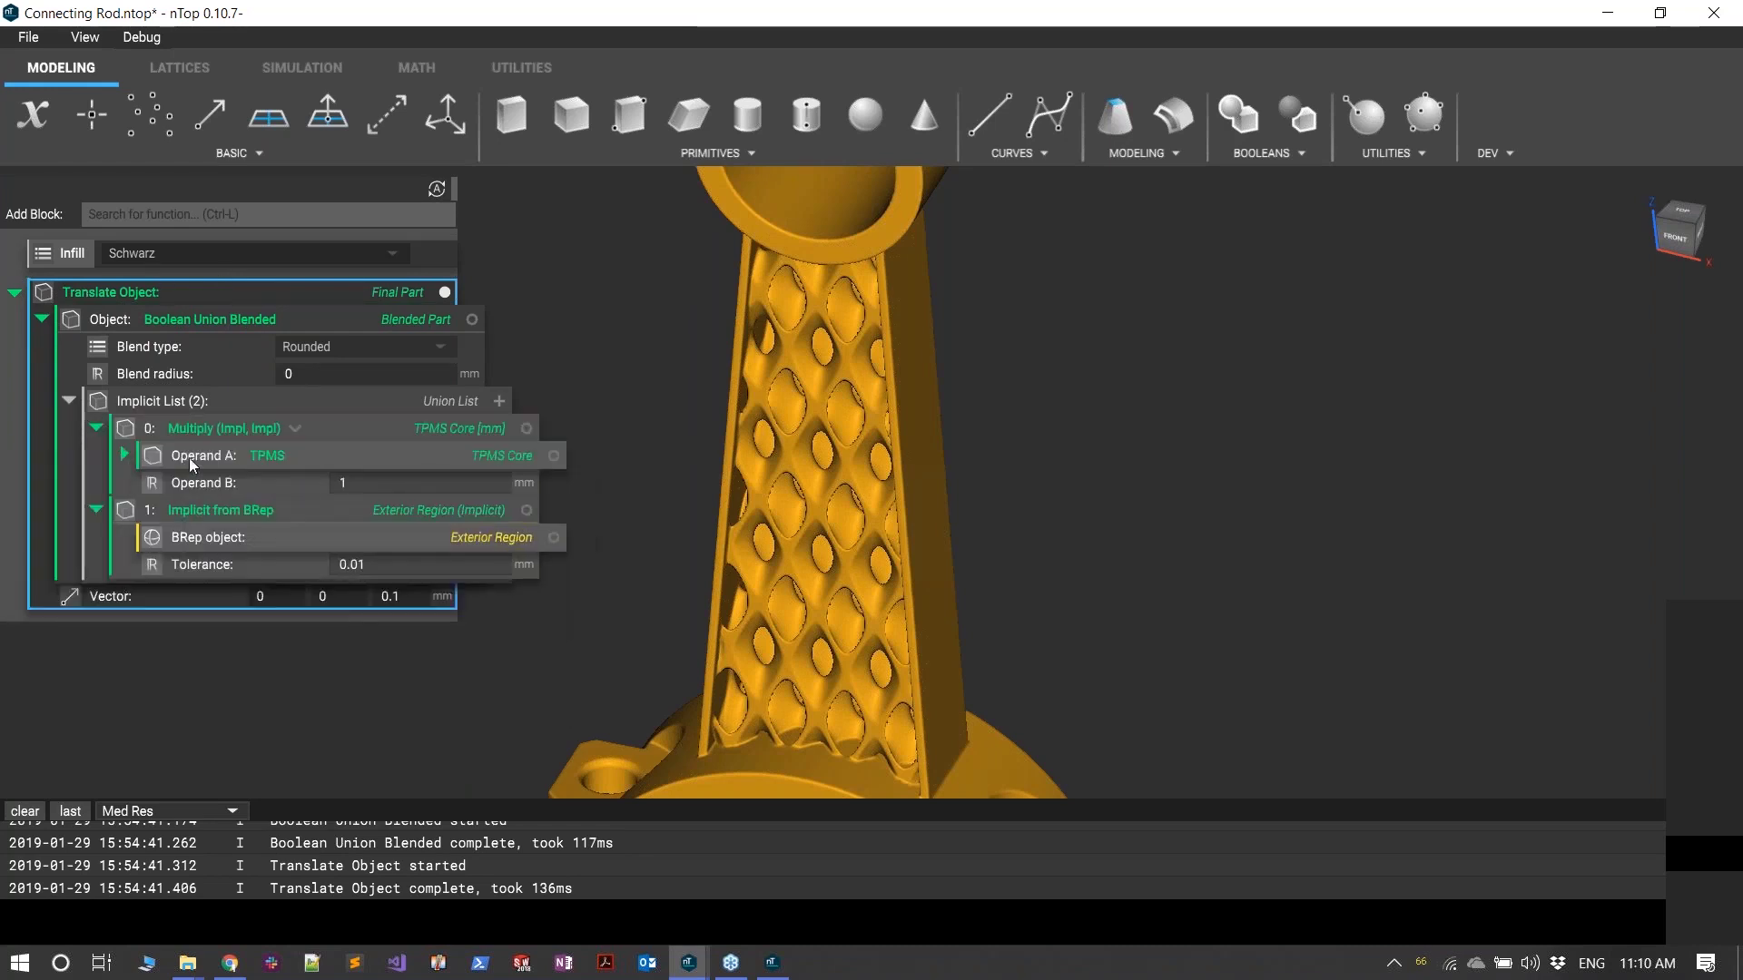
click(525, 510)
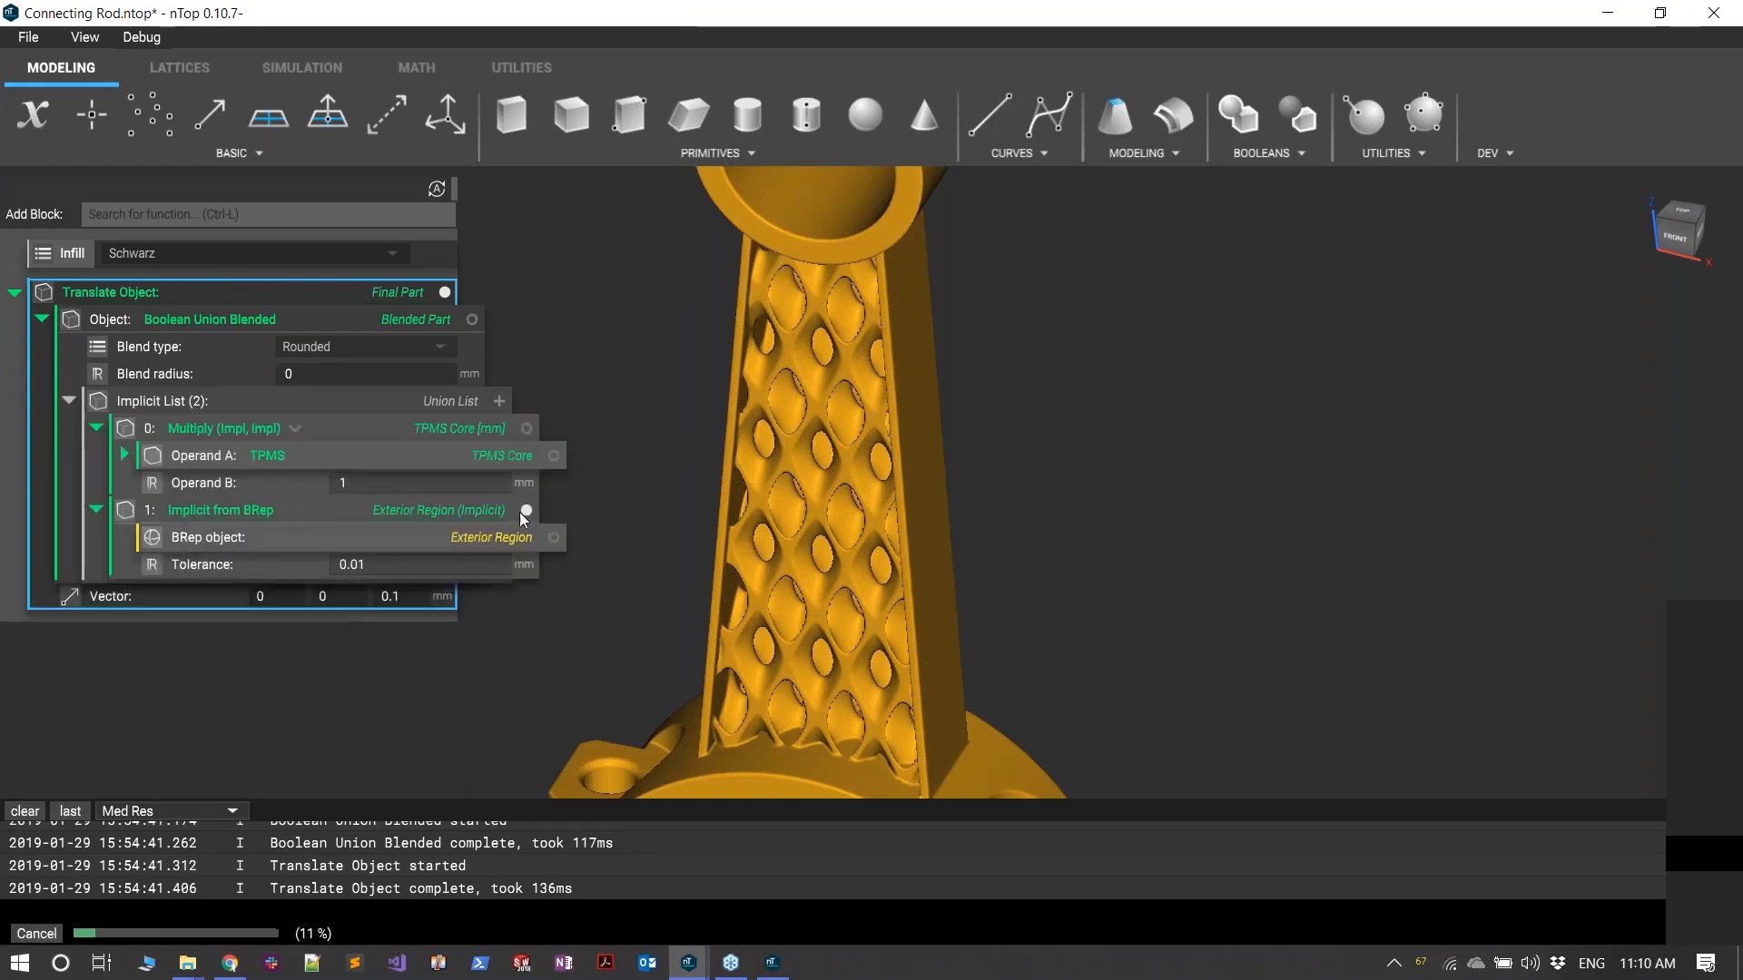
click(510, 455)
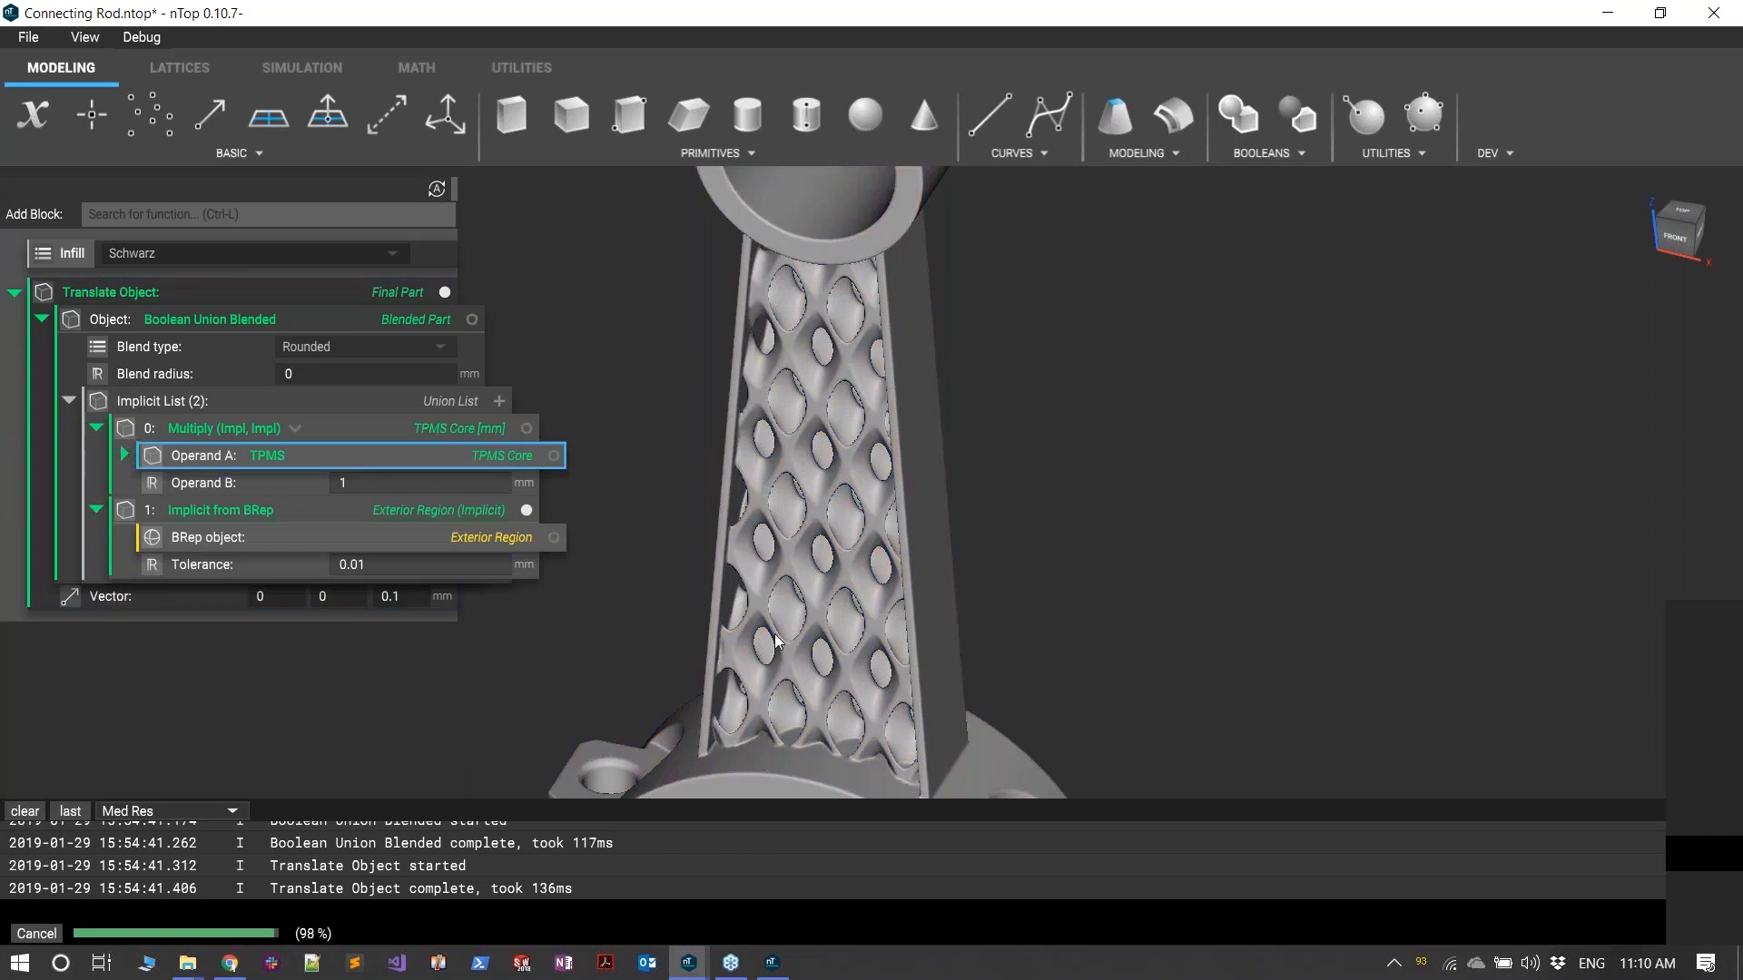
- Change the connecting rod's infill type to Gyroid
scroll(675, 654, down, 2)
middle_drag(666, 639, 803, 639)
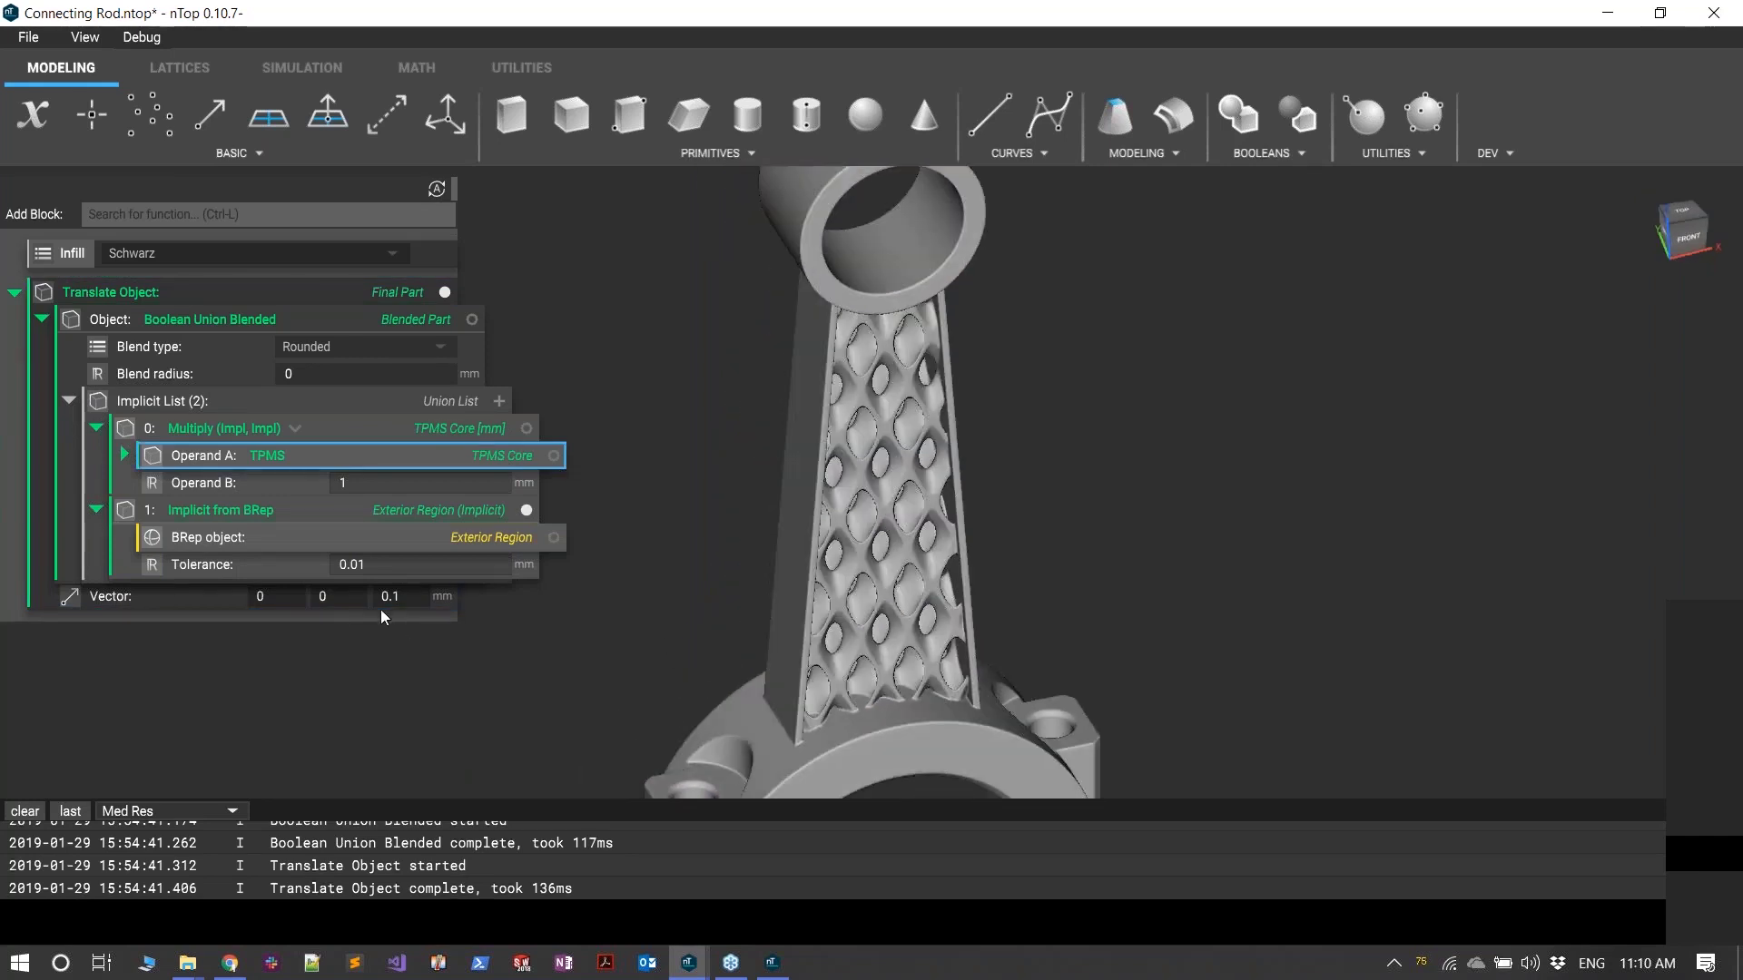
click(284, 255)
click(278, 276)
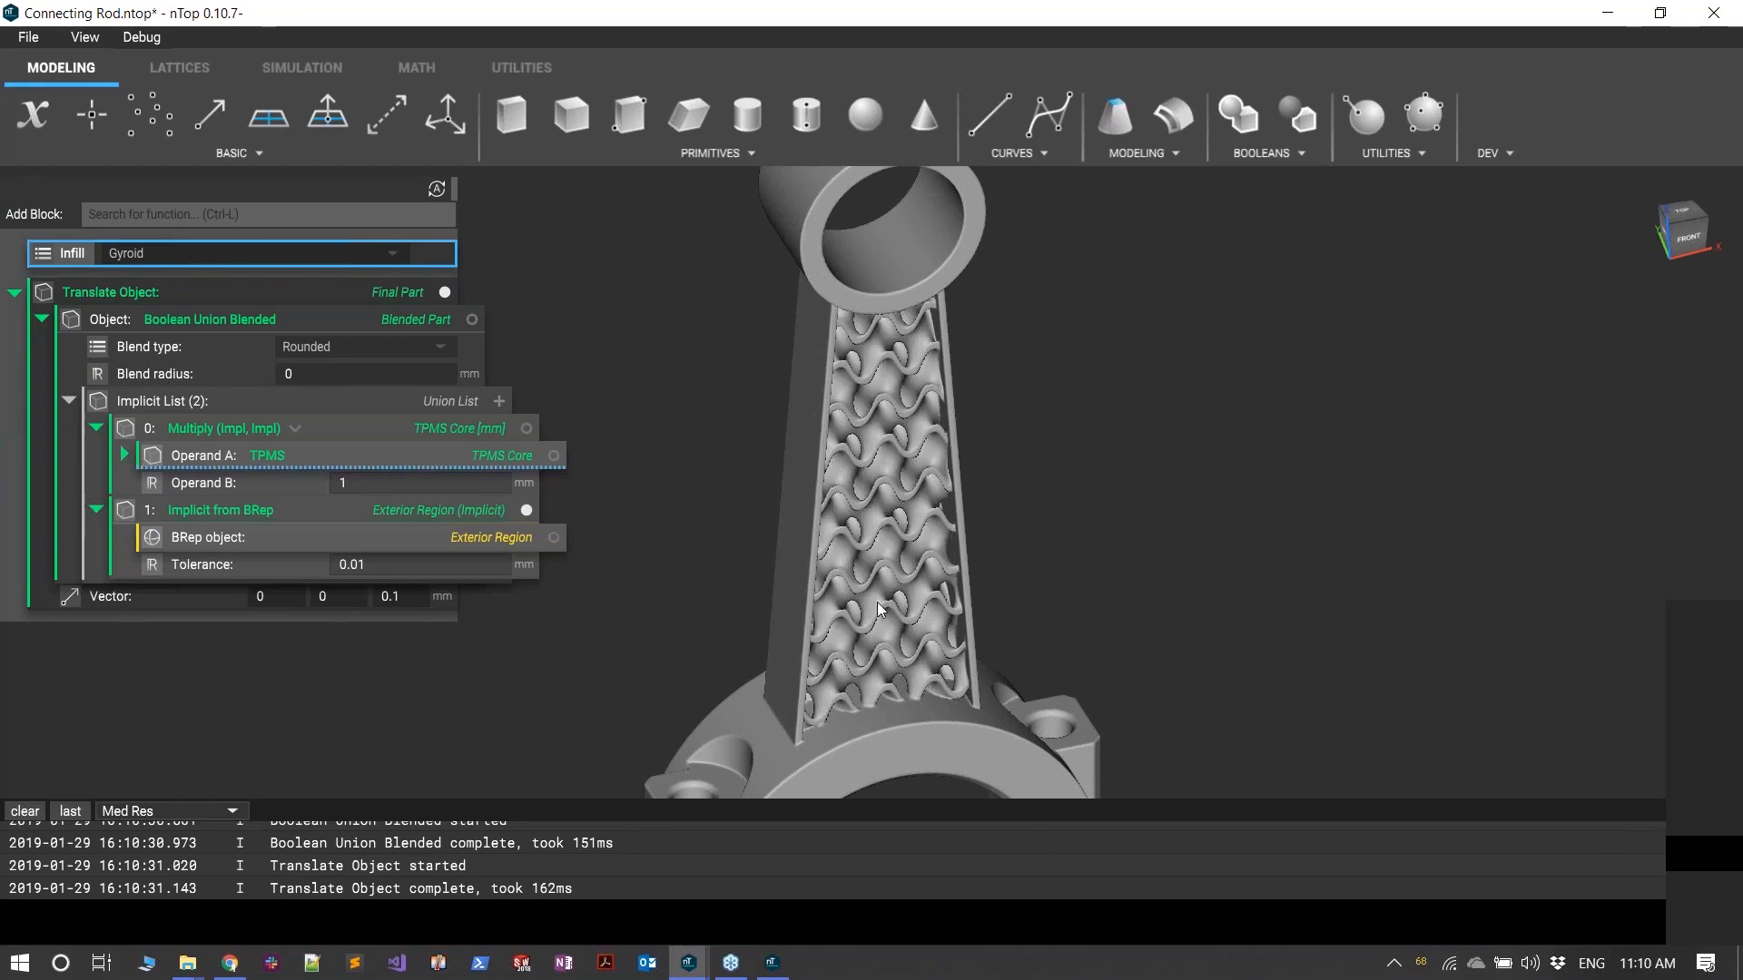
- Set the blend radius of the Boolean union between the TPMS core and exterior region to 1 mm
right_drag(877, 602, 781, 583)
click(783, 558)
click(661, 324)
scroll(711, 335, up, 3)
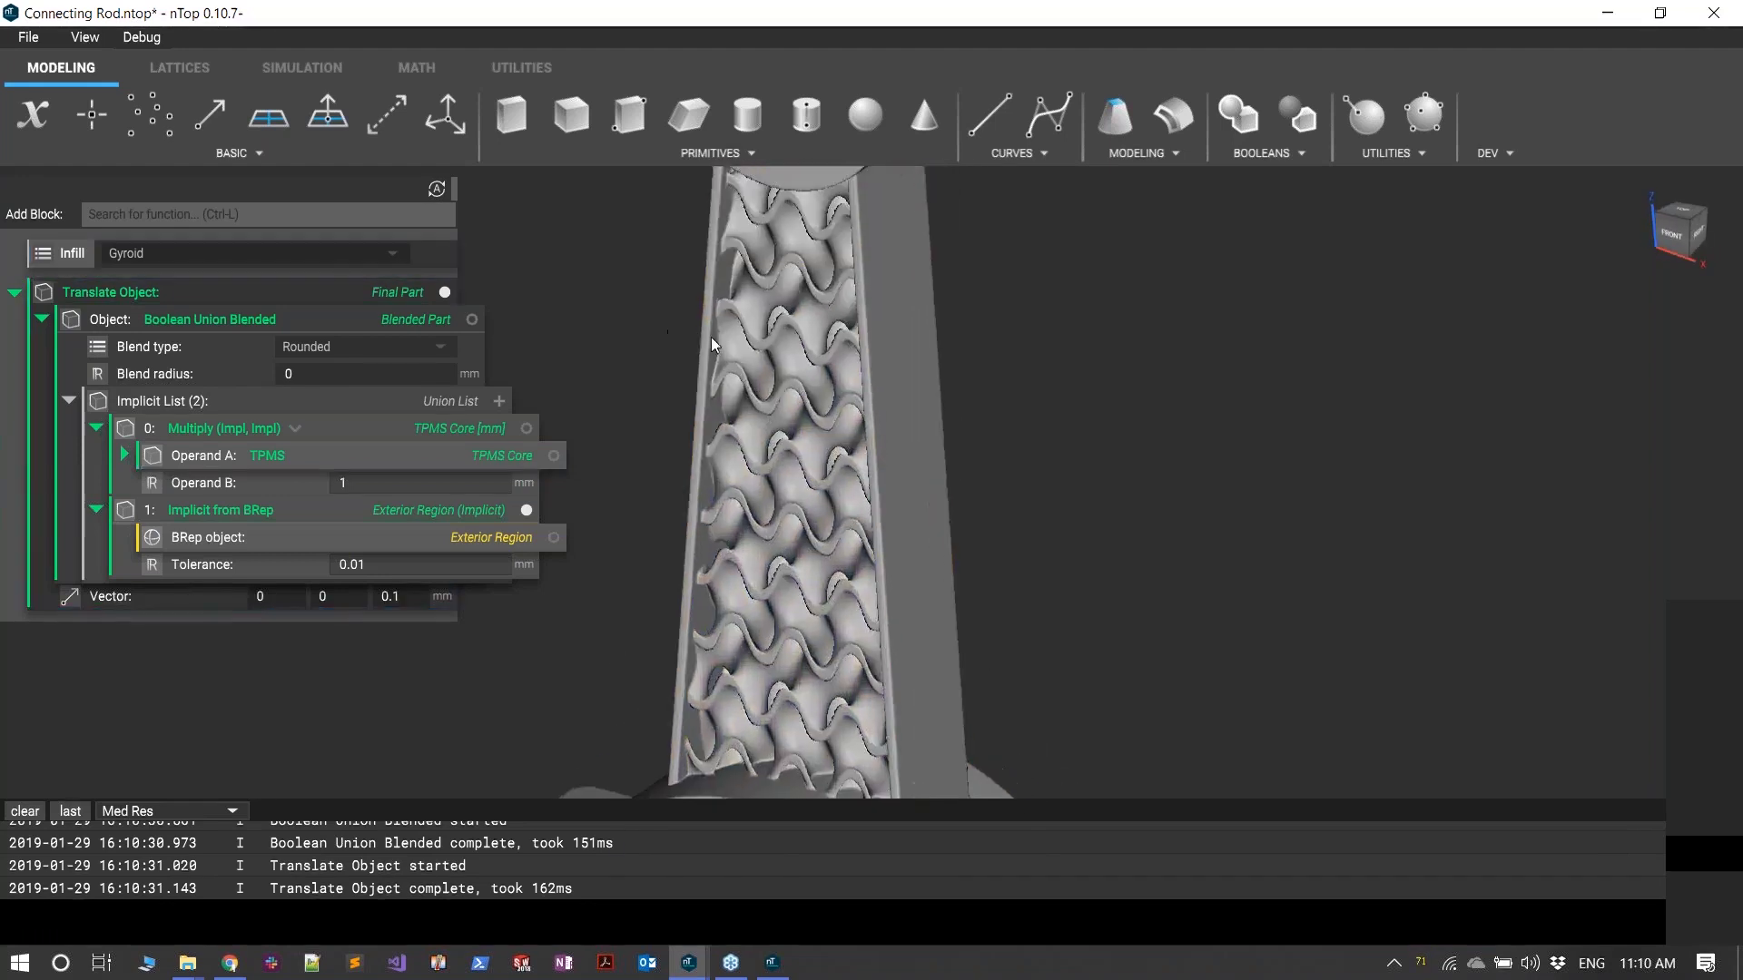
scroll(820, 410, up, 5)
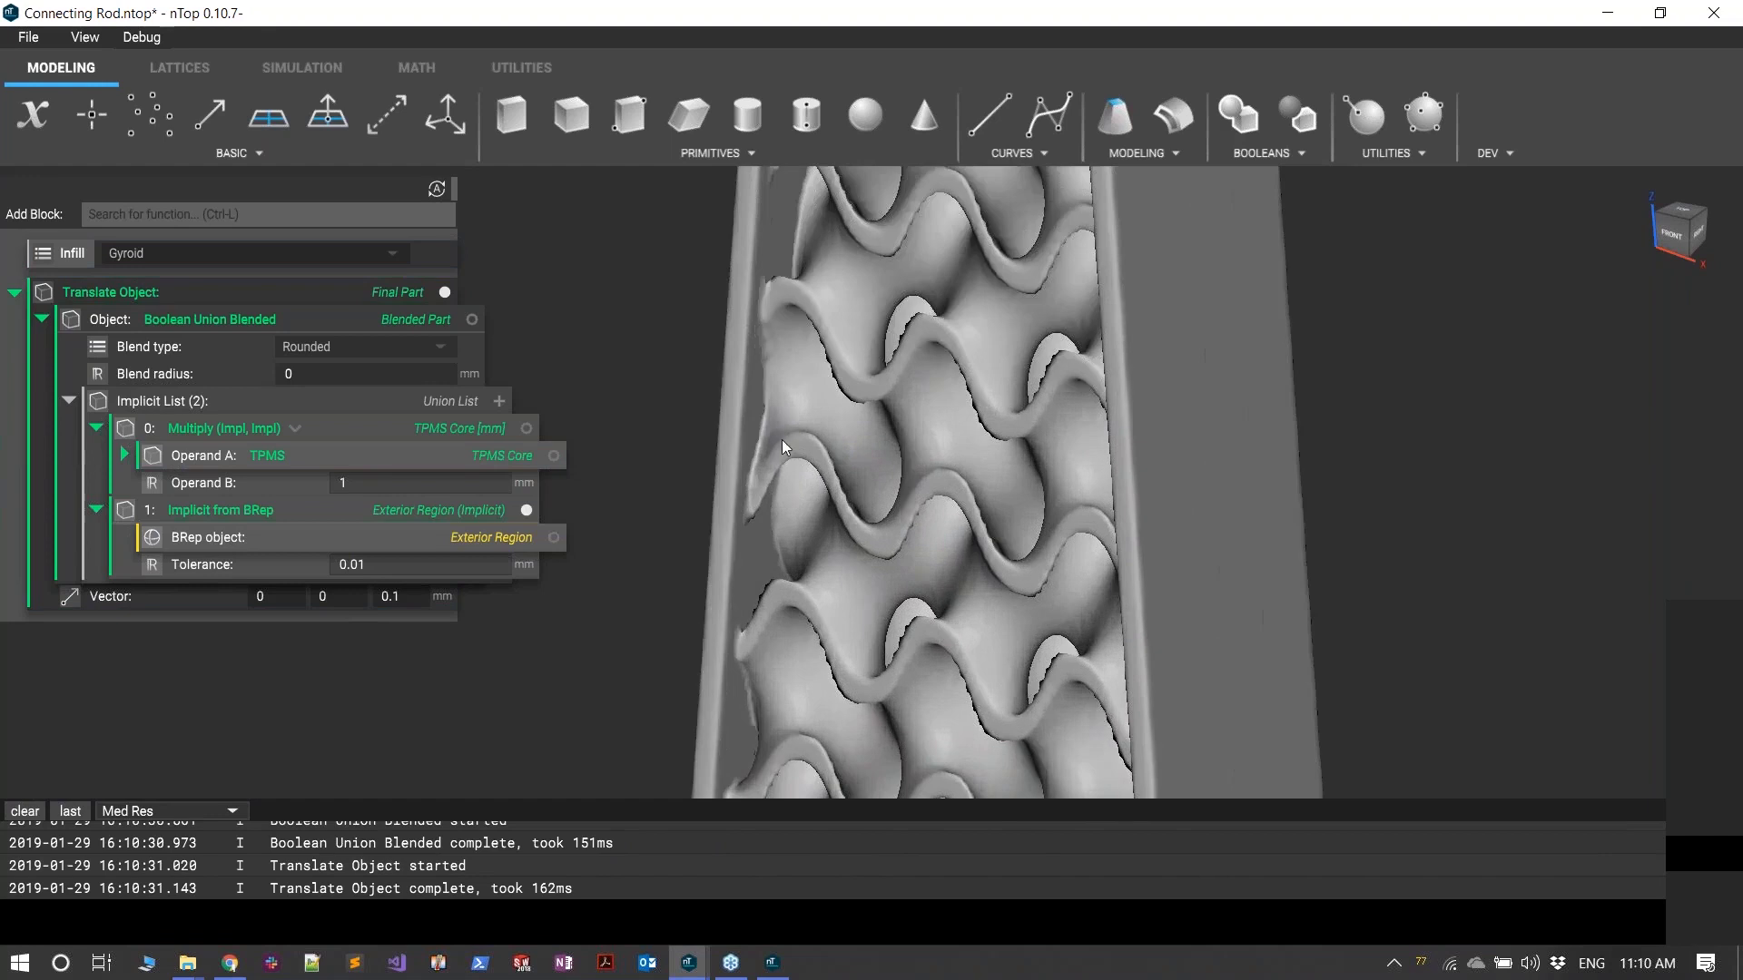
middle_drag(809, 204, 819, 340)
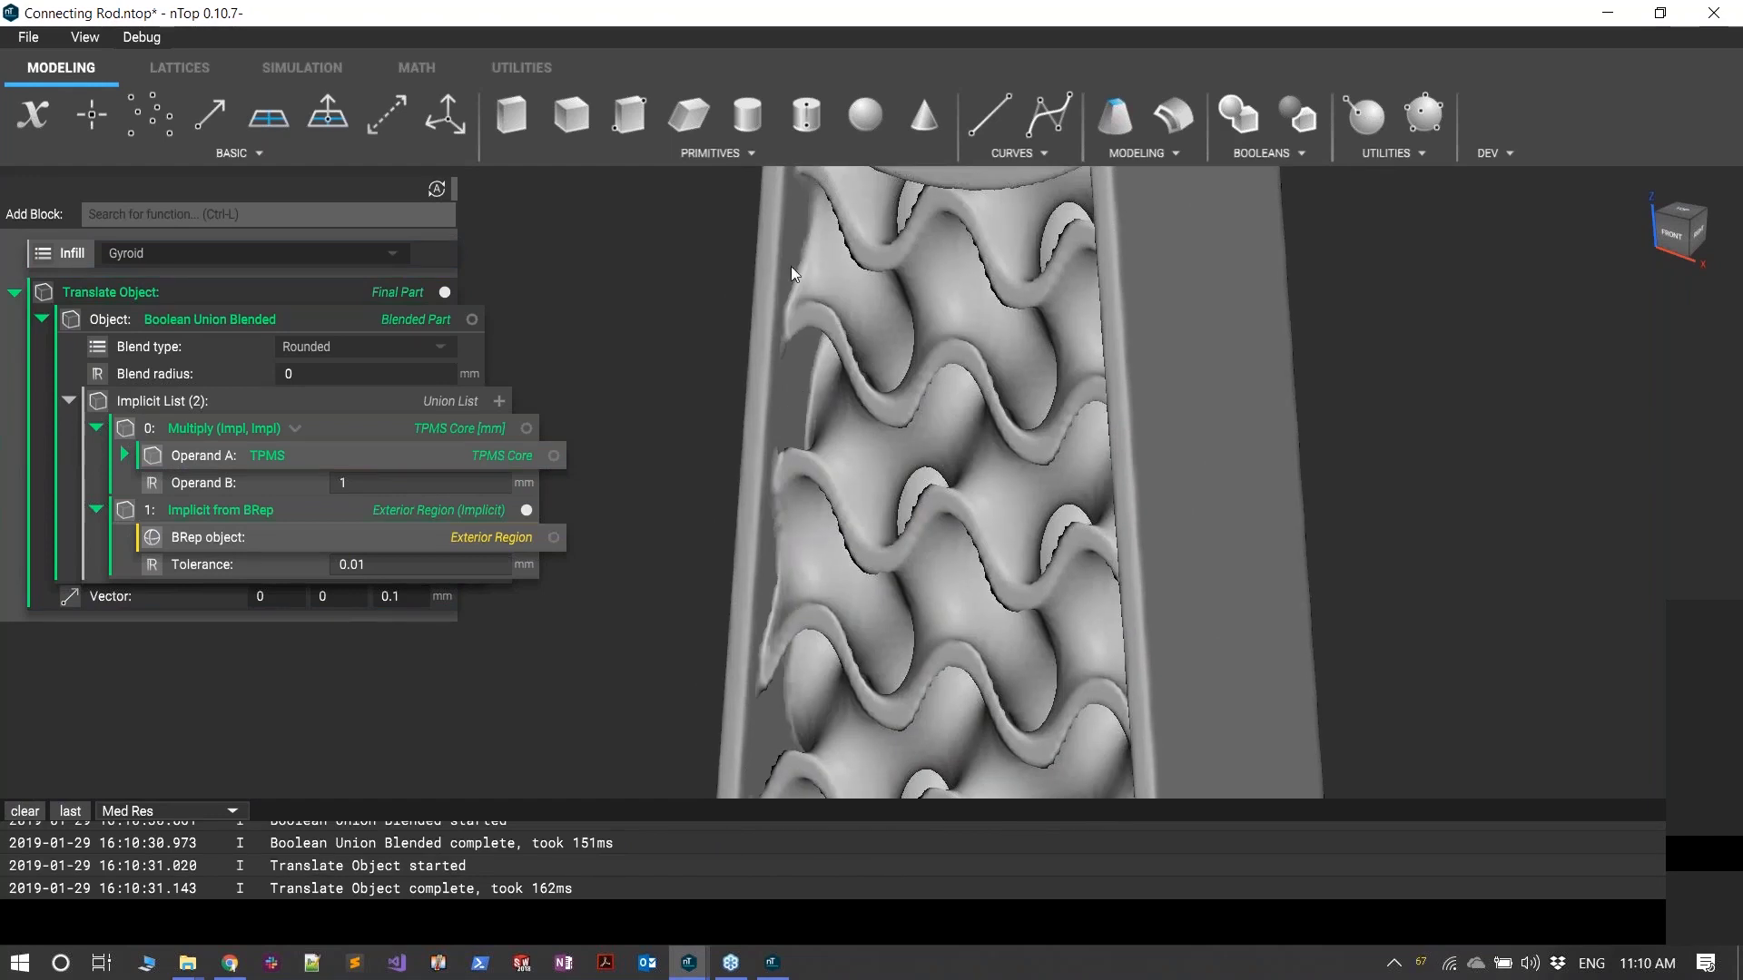
middle_drag(815, 227, 791, 426)
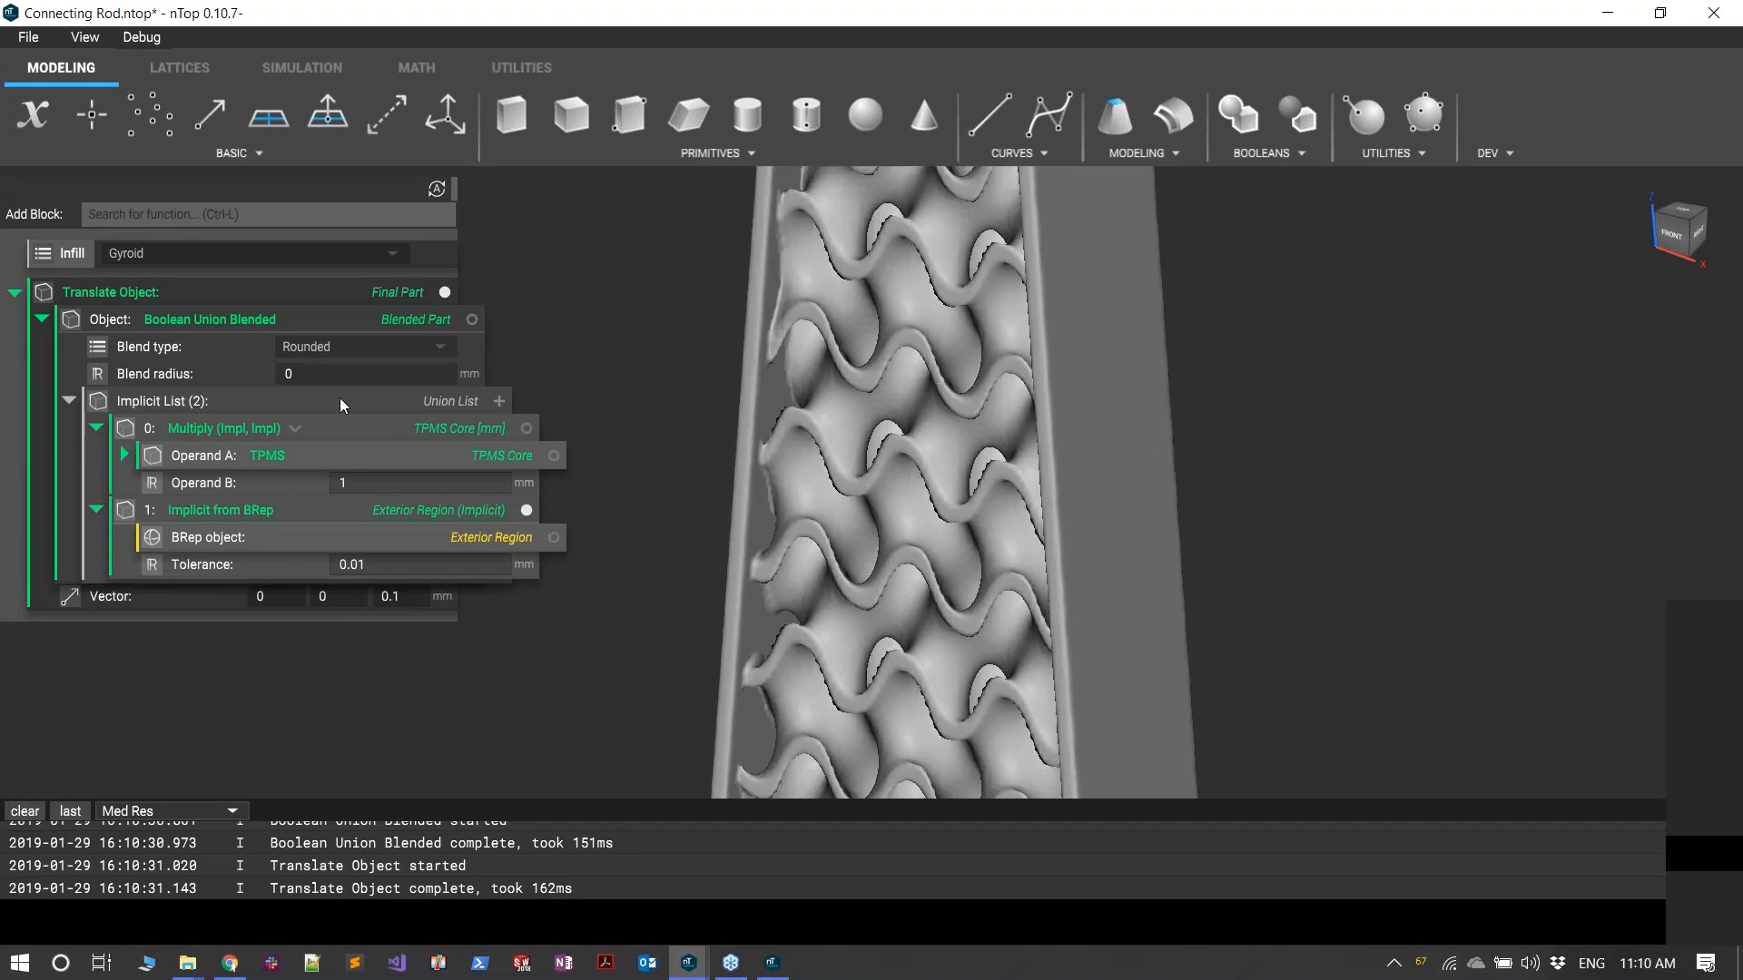
click(316, 374)
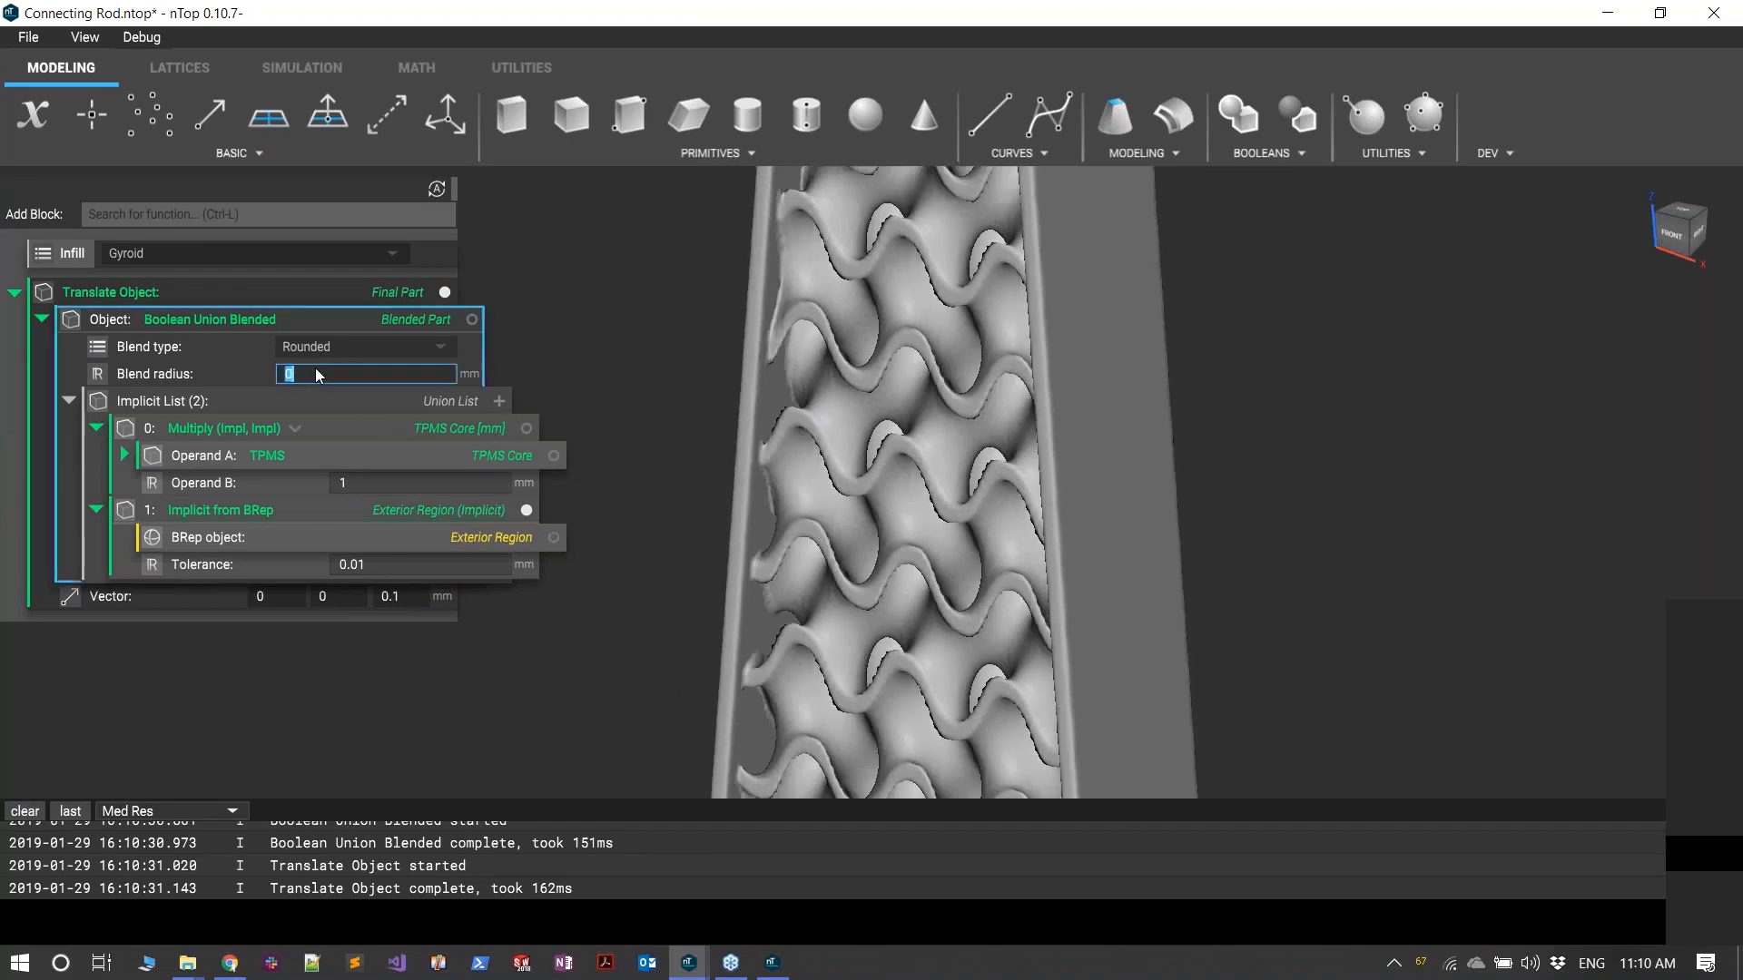
text(1)
key(Tab)
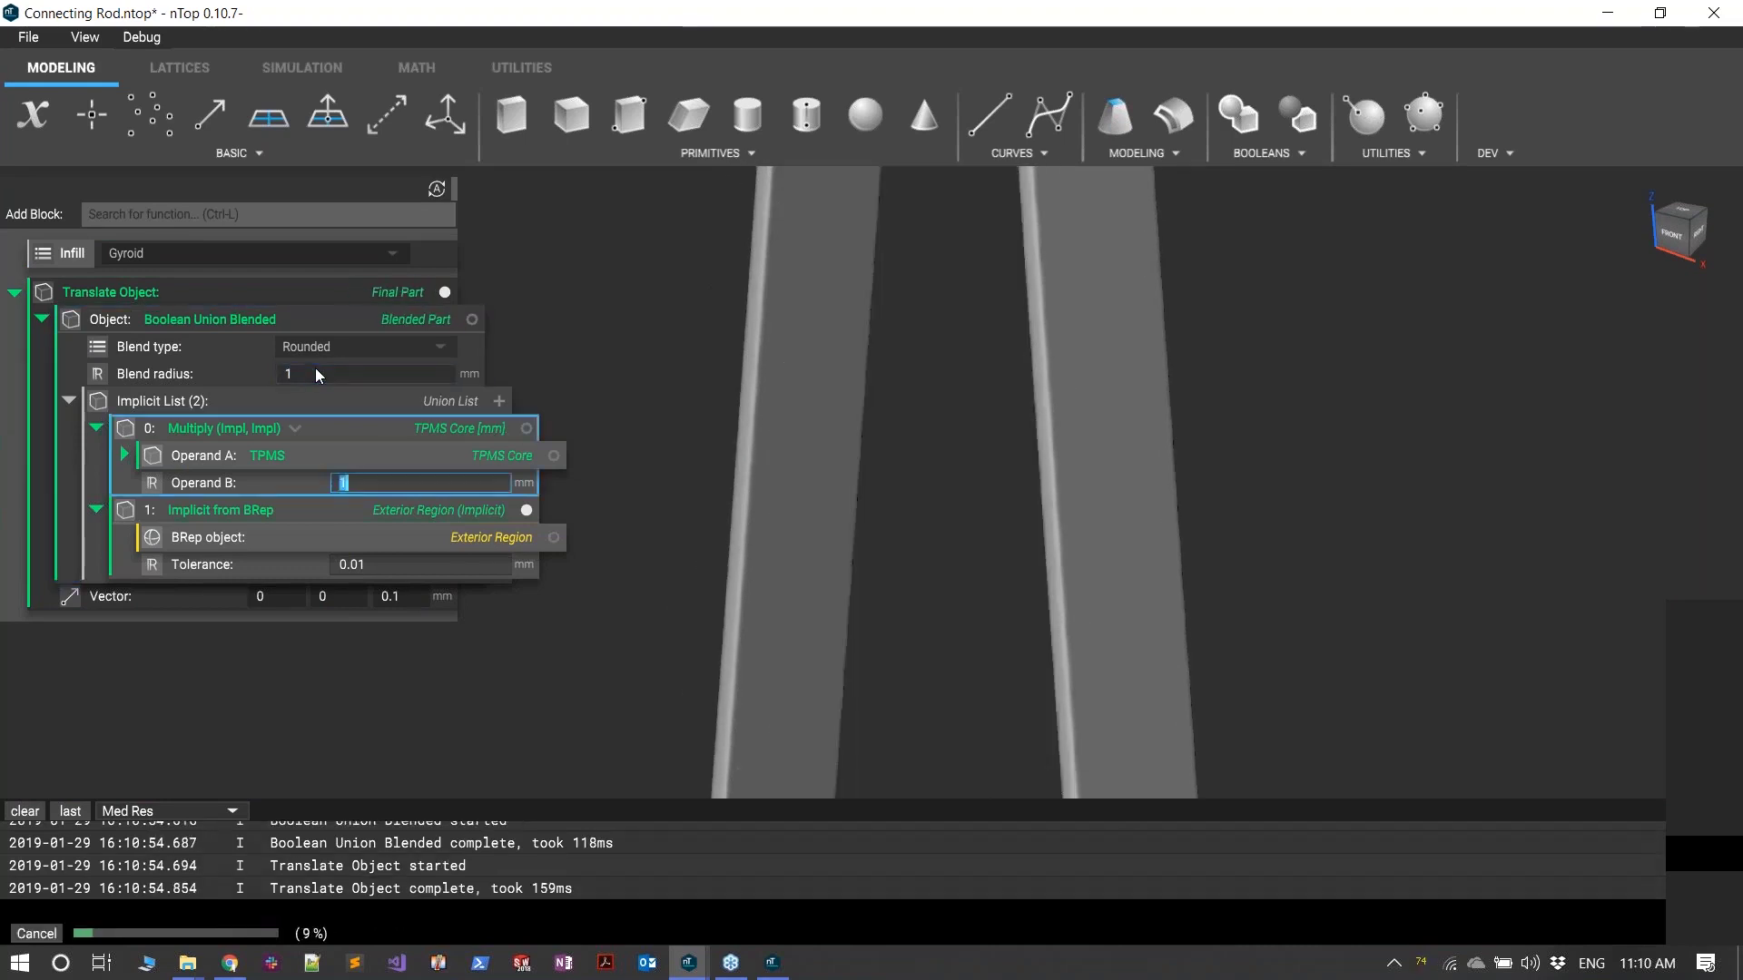
click(654, 269)
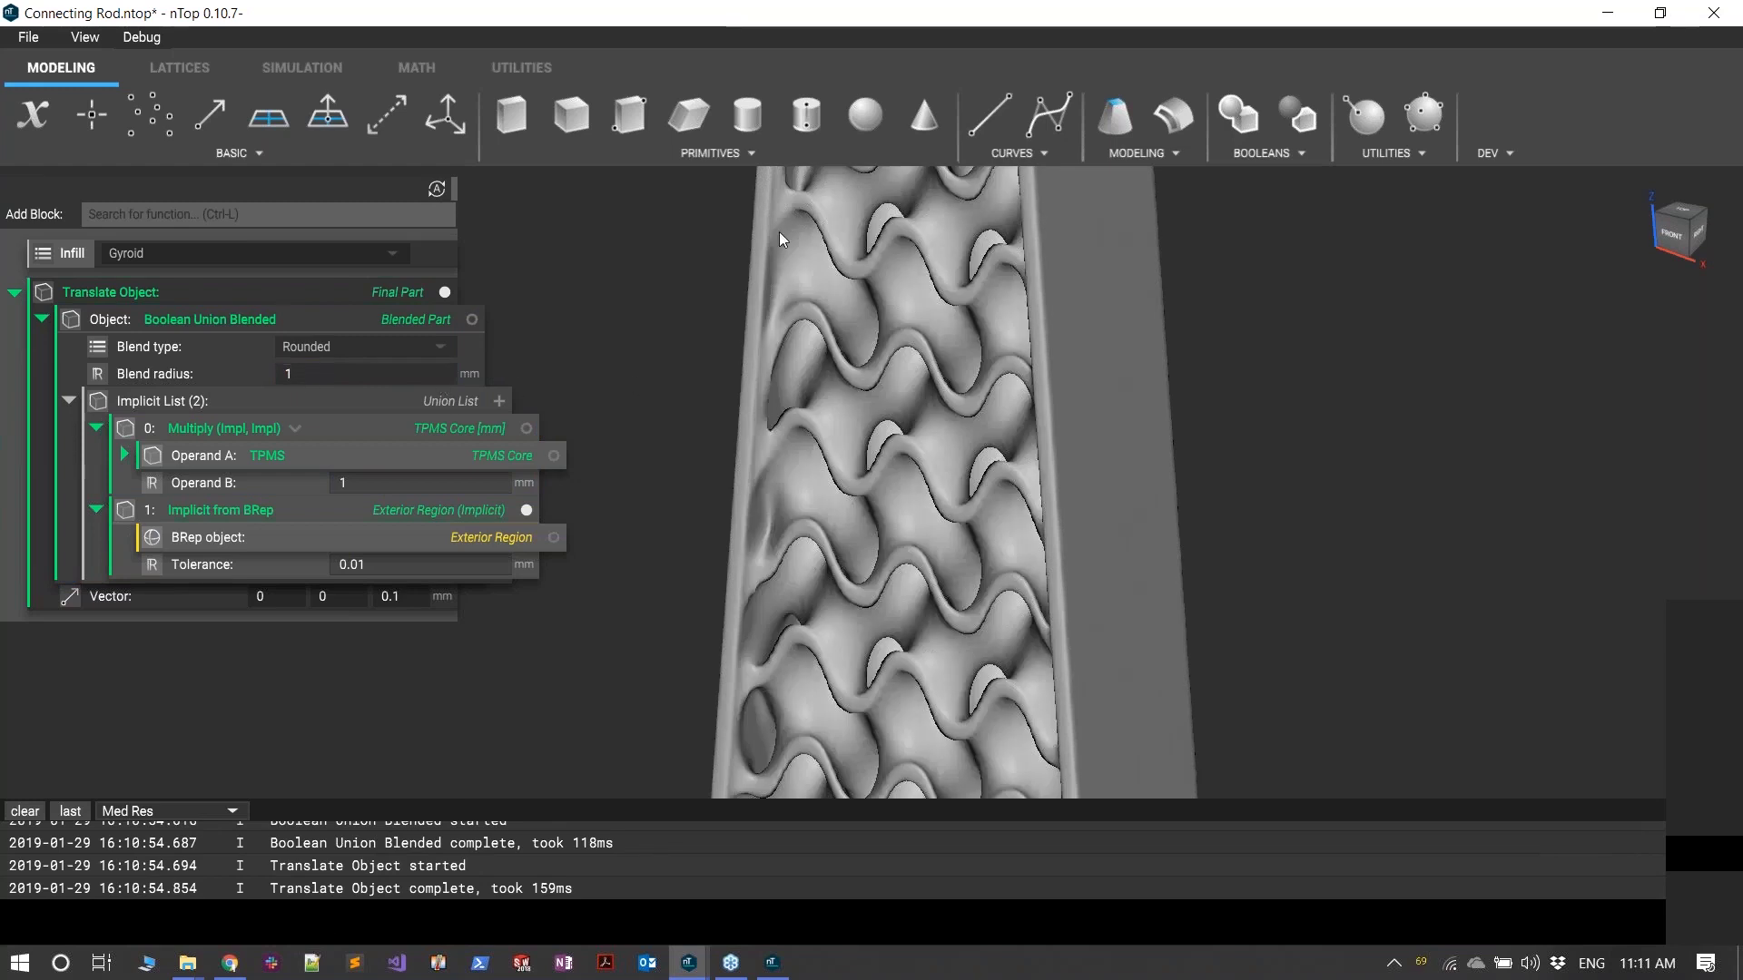
- Switch the connecting rod's infill type back to Schwarz
right_drag(764, 459, 977, 305)
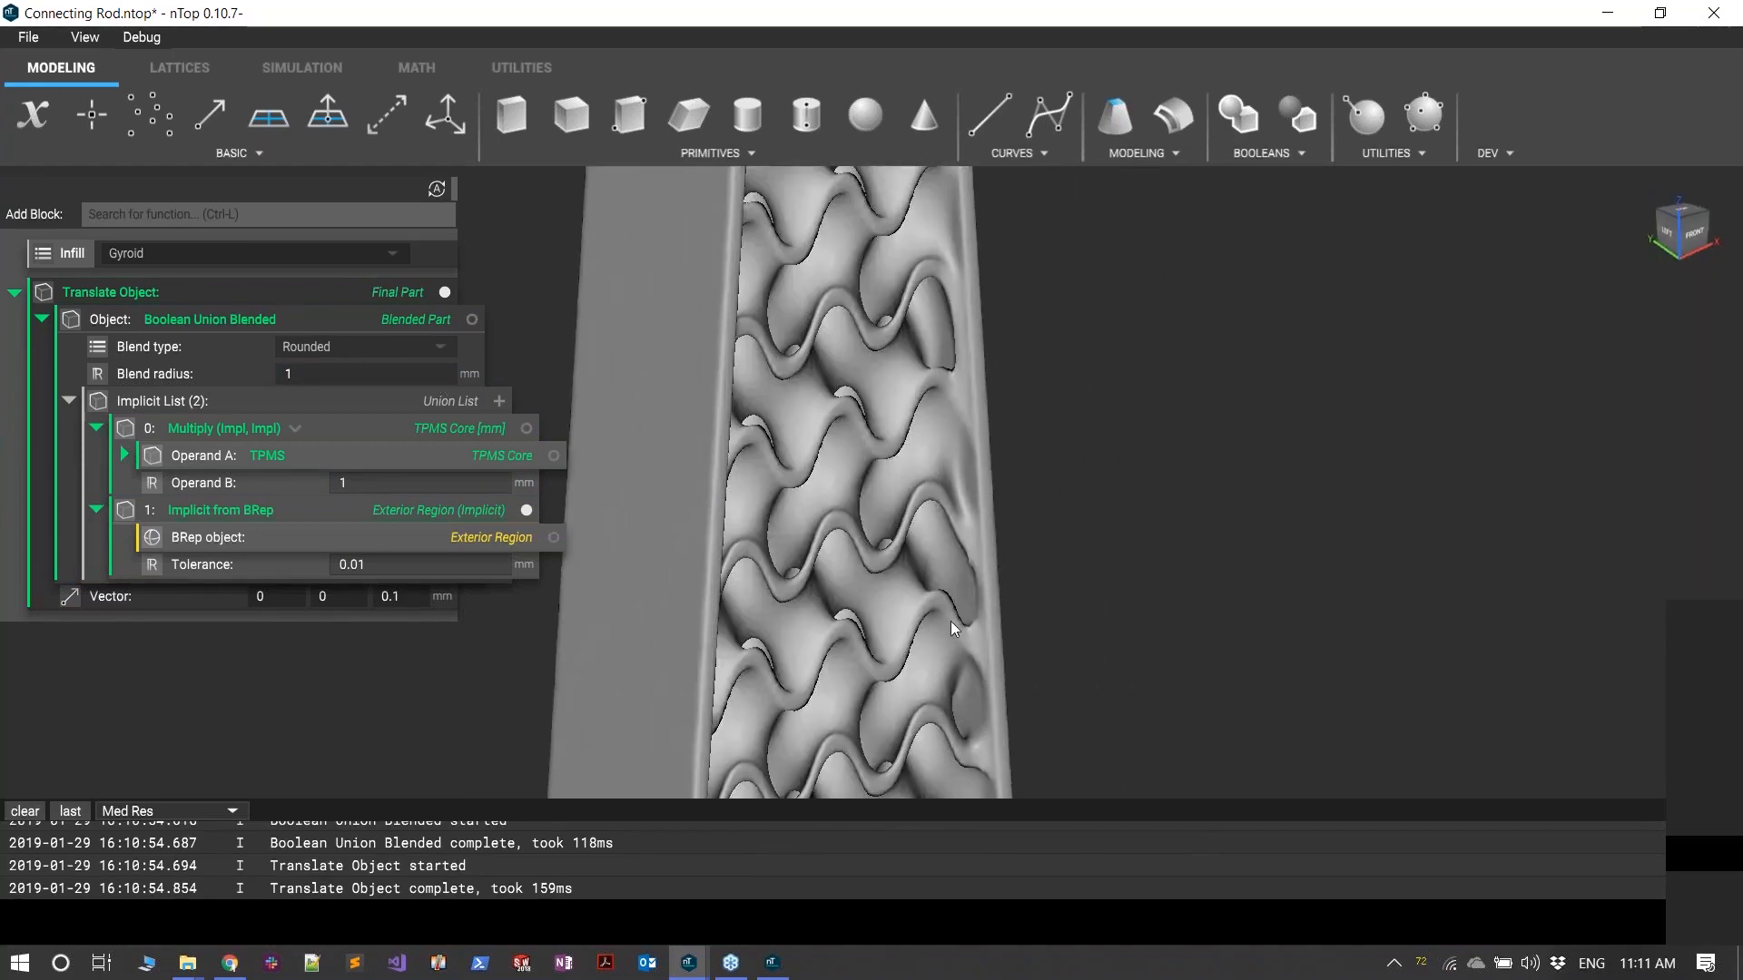
right_drag(951, 621, 951, 463)
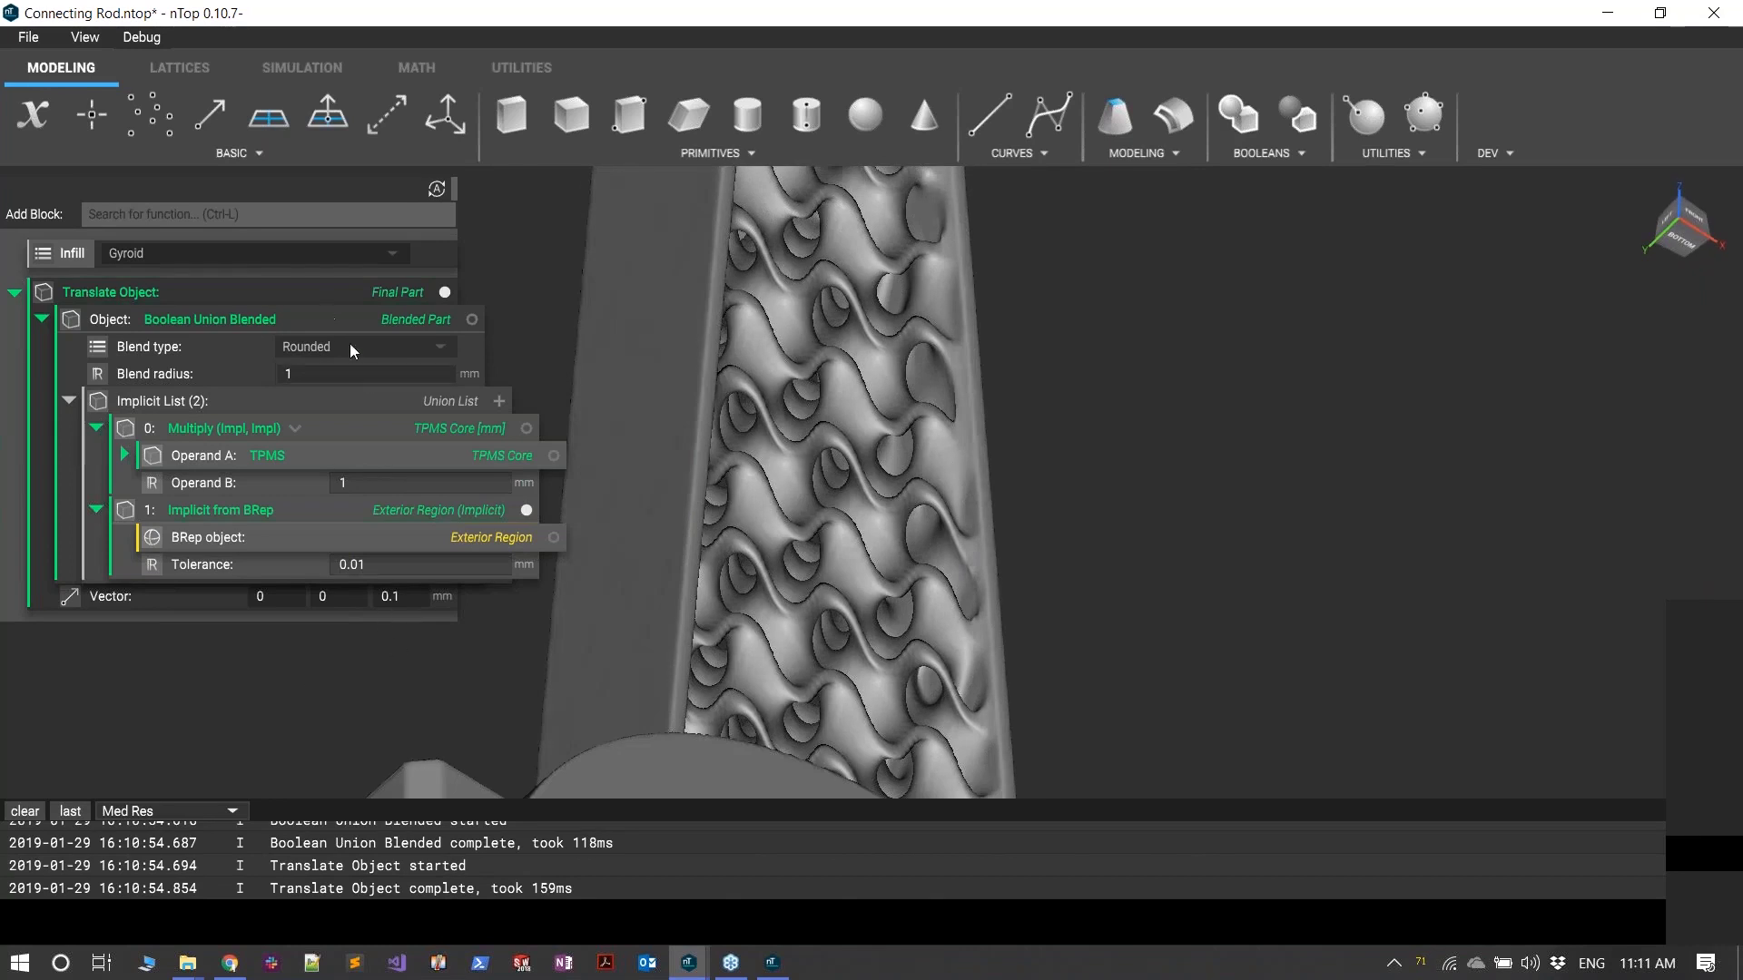
click(307, 253)
click(253, 296)
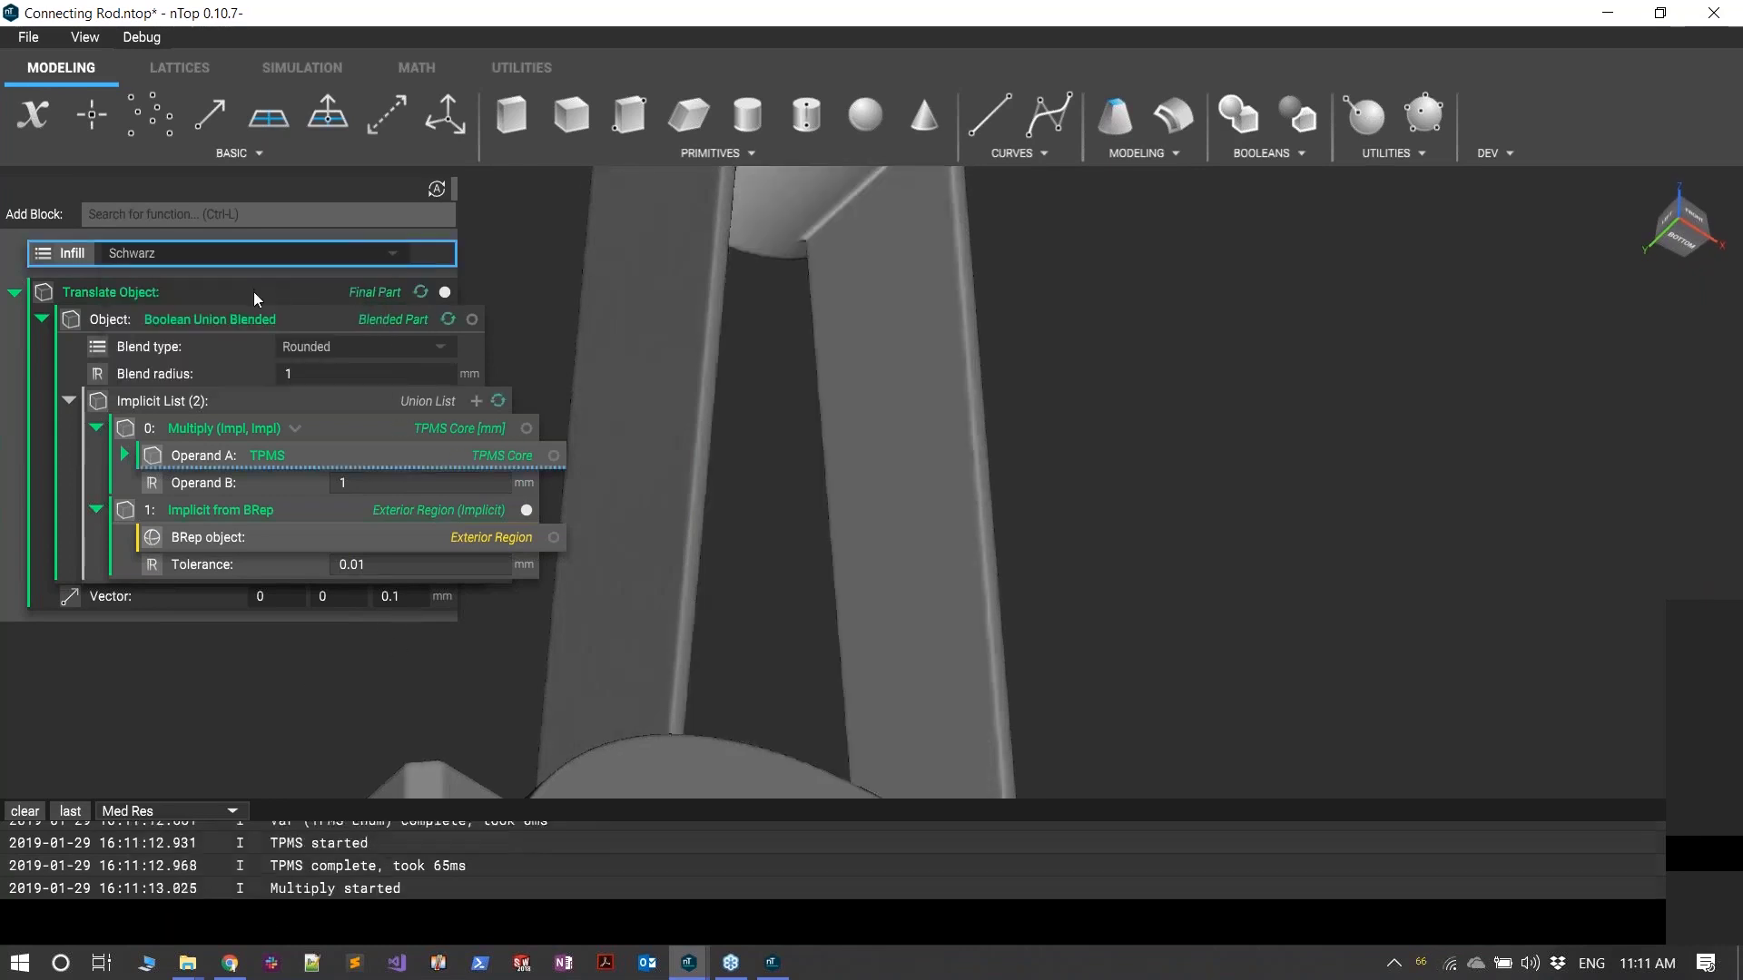
- Search the block library for "cont" and add a Contour block to the notebook
right_drag(787, 342, 676, 361)
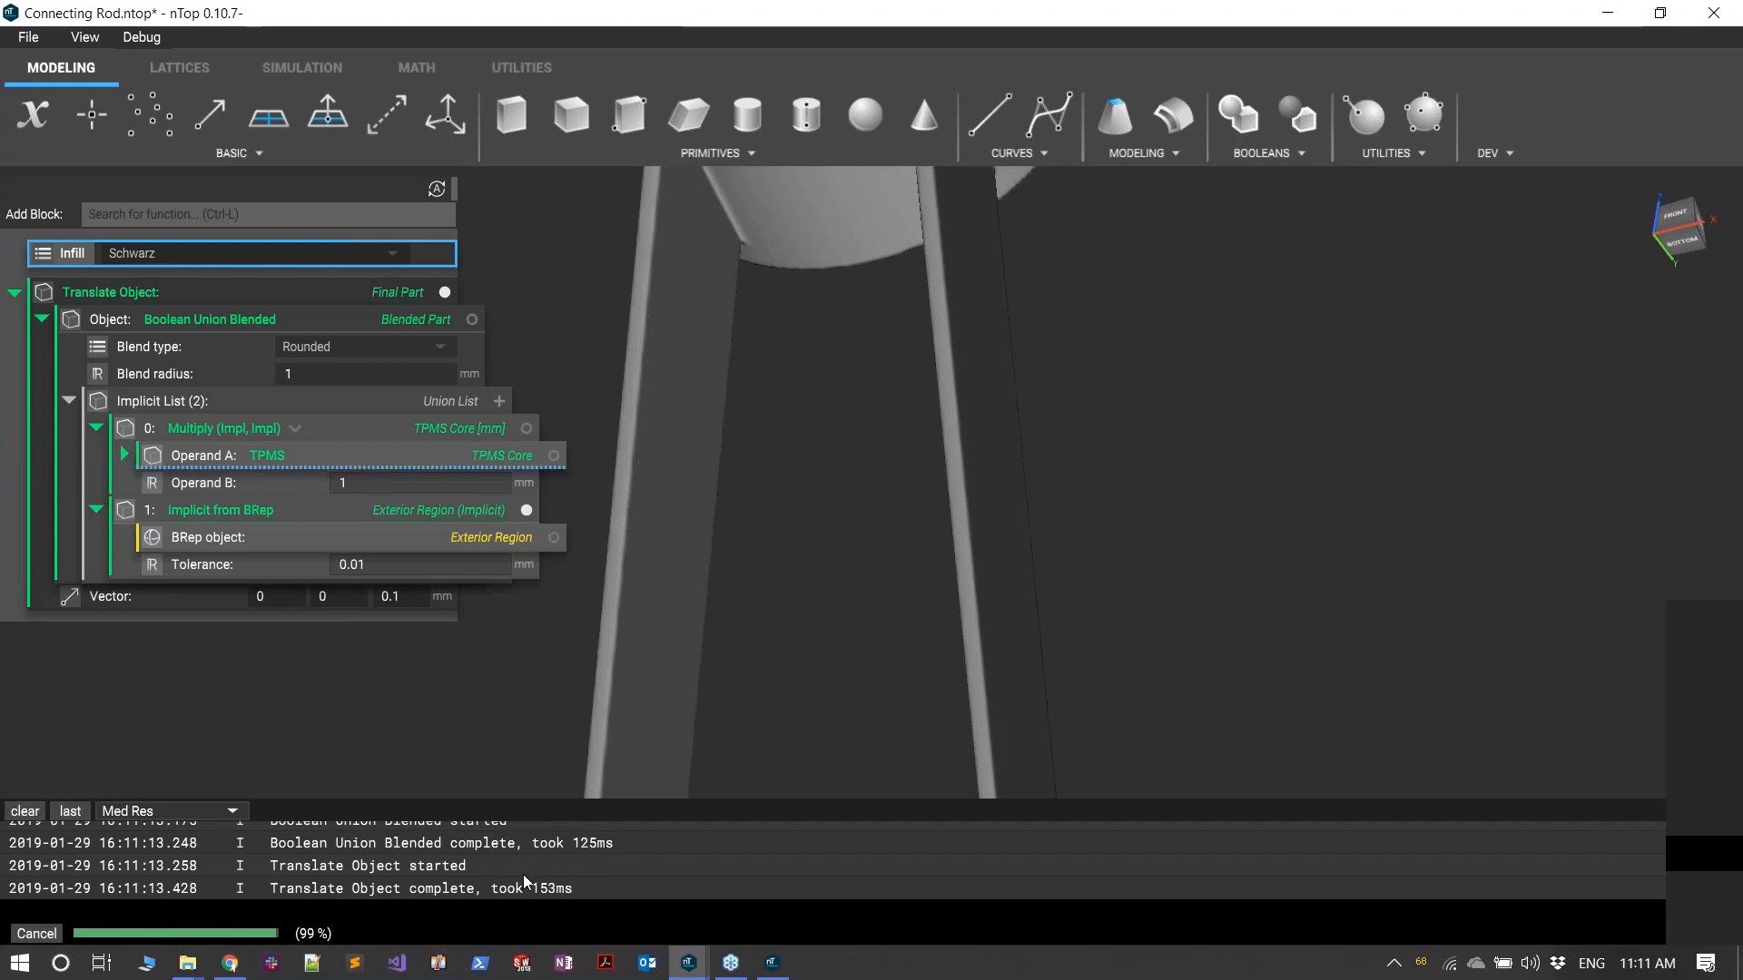
scroll(517, 867, up, 1)
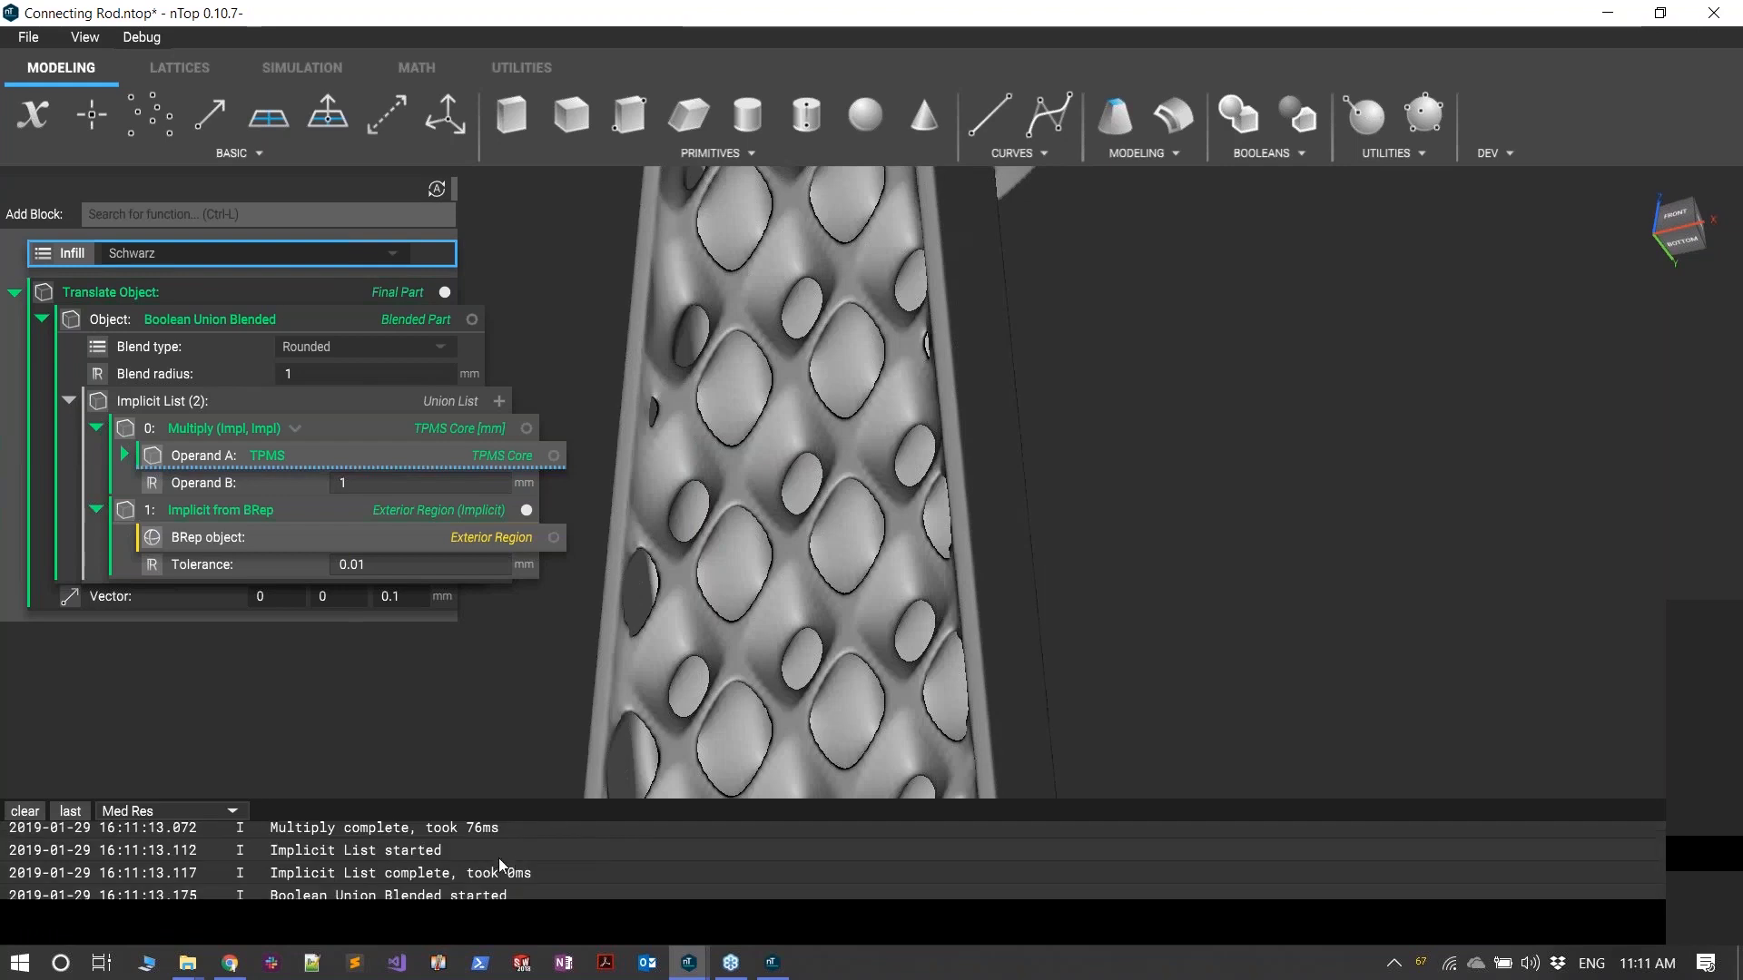
scroll(484, 835, down, 1)
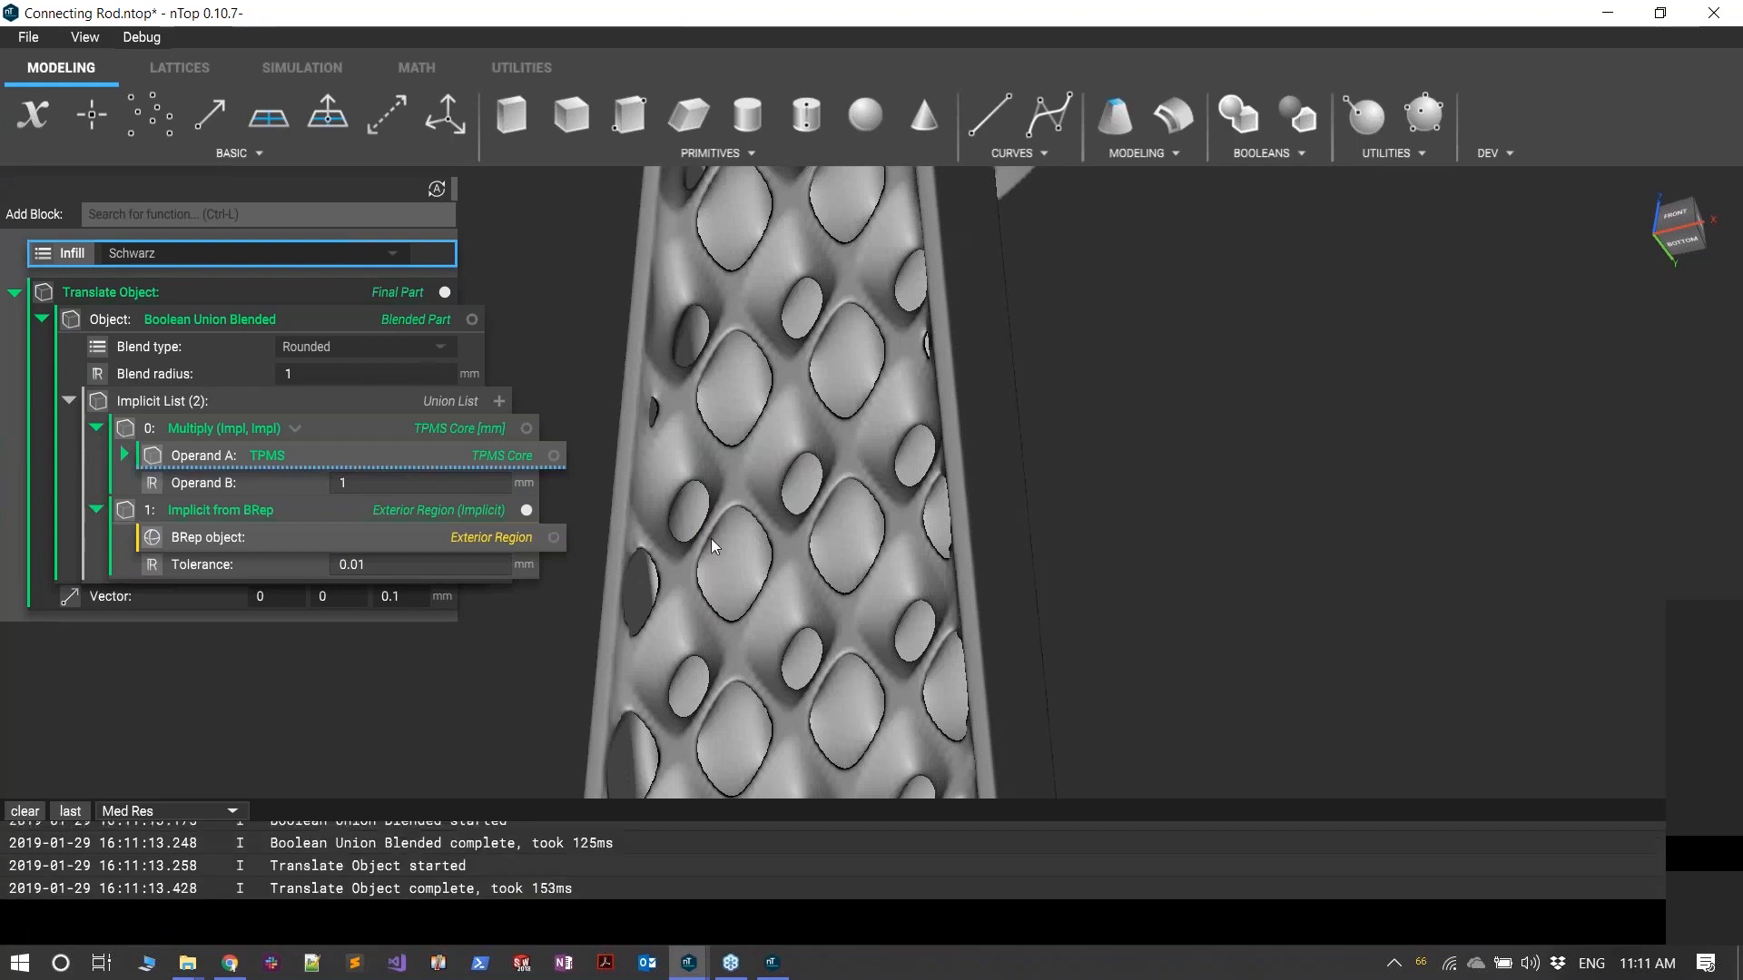
right_drag(711, 537, 728, 405)
scroll(828, 452, down, 3)
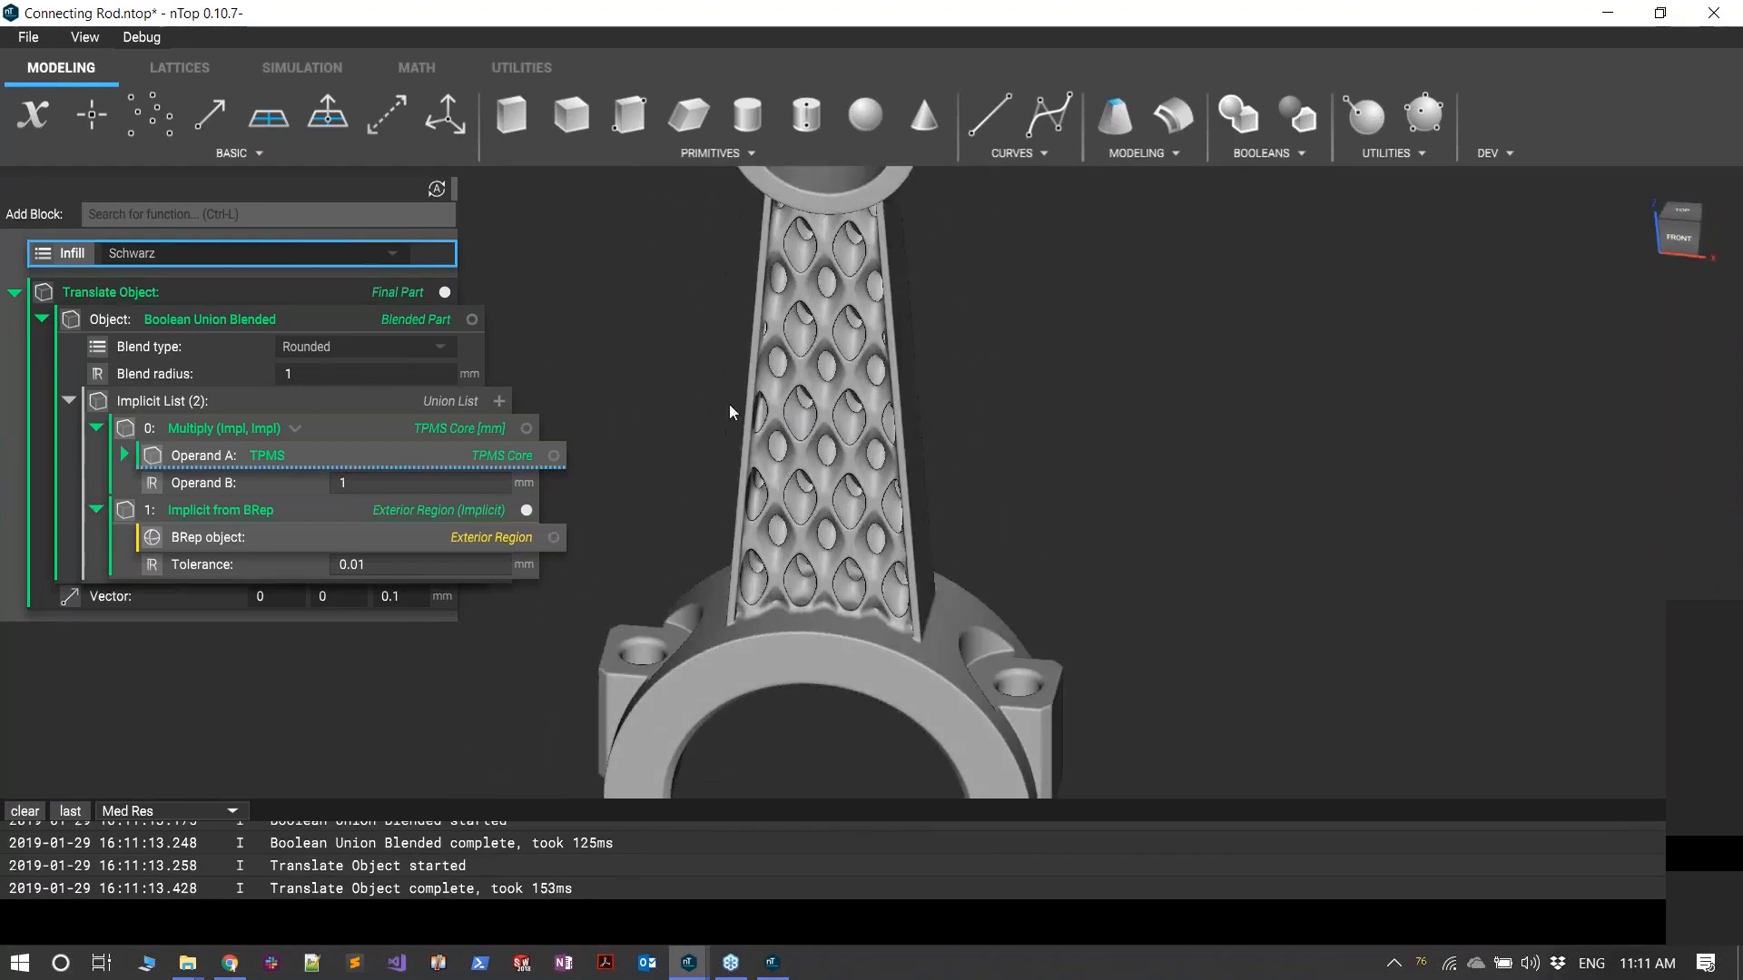
click(334, 212)
text(c)
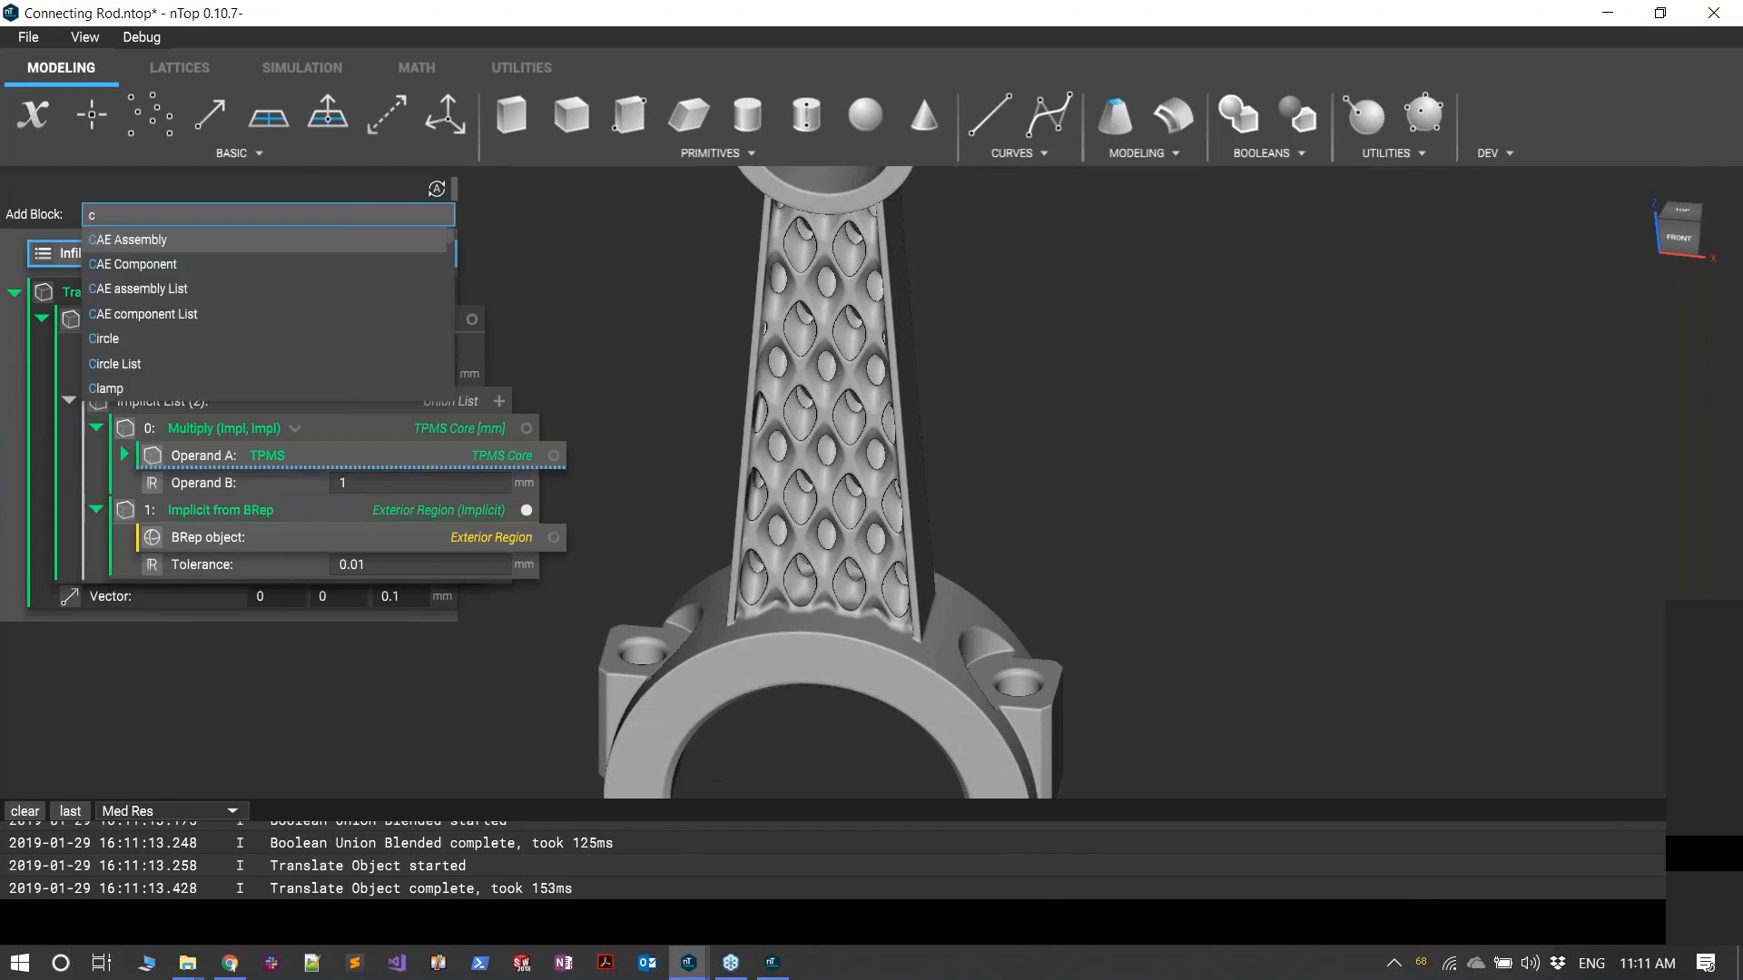
text(ont)
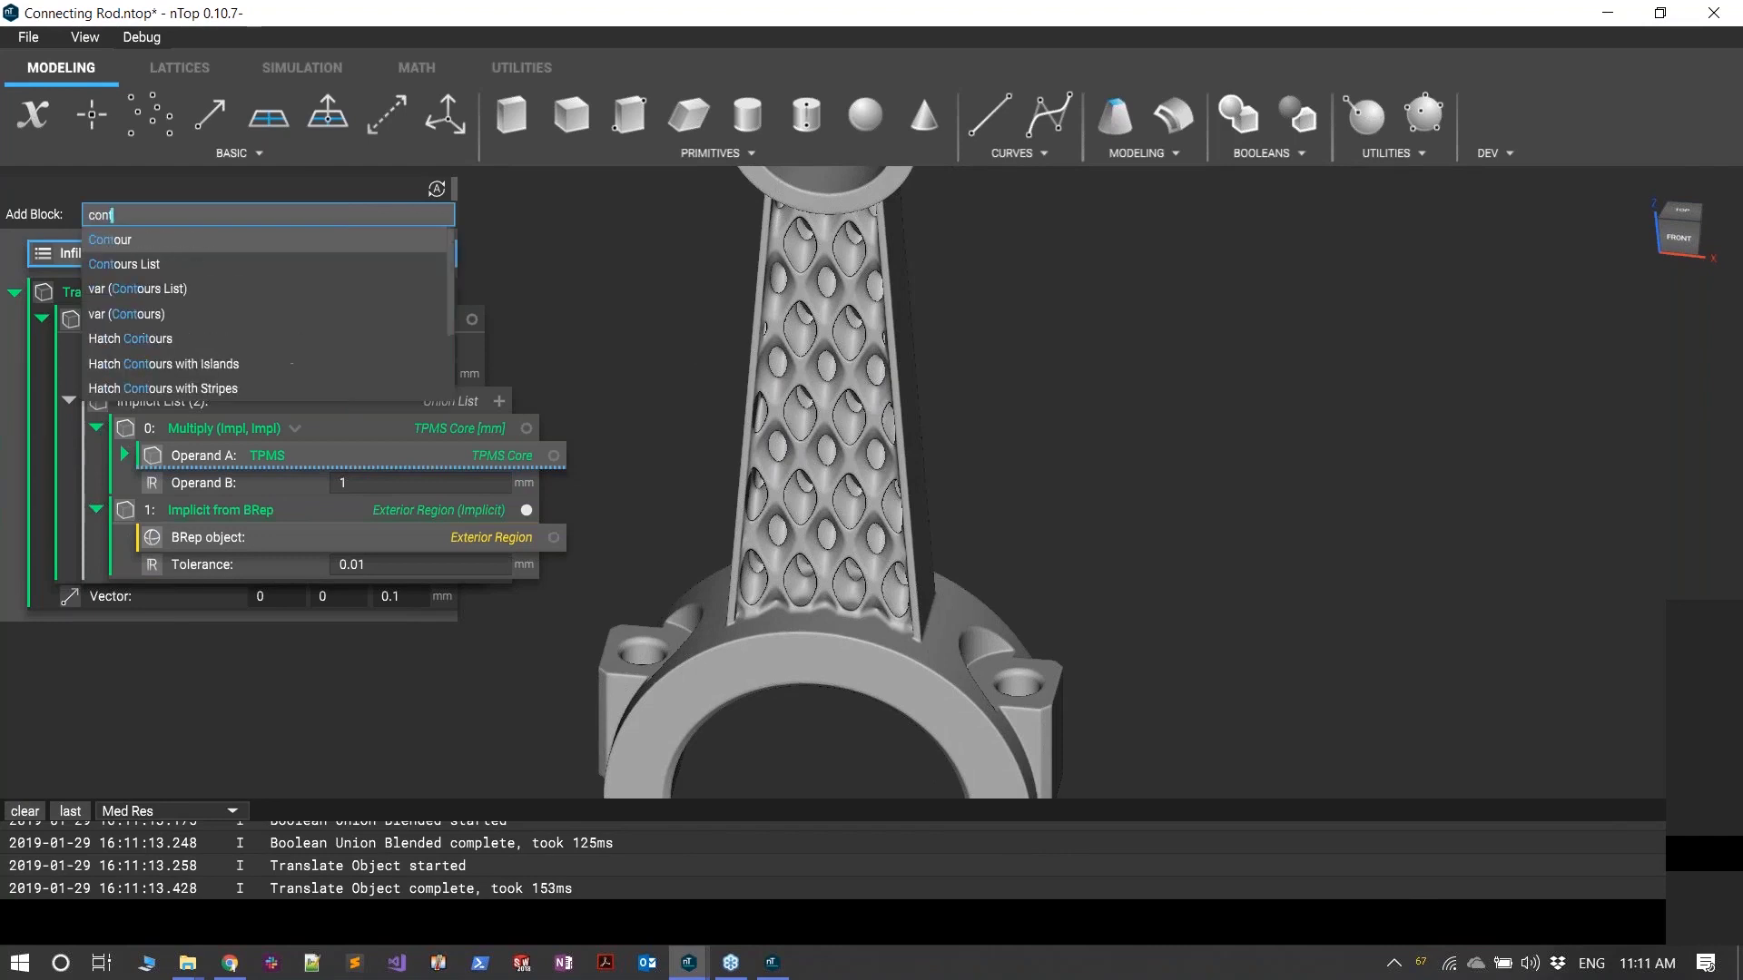
click(312, 237)
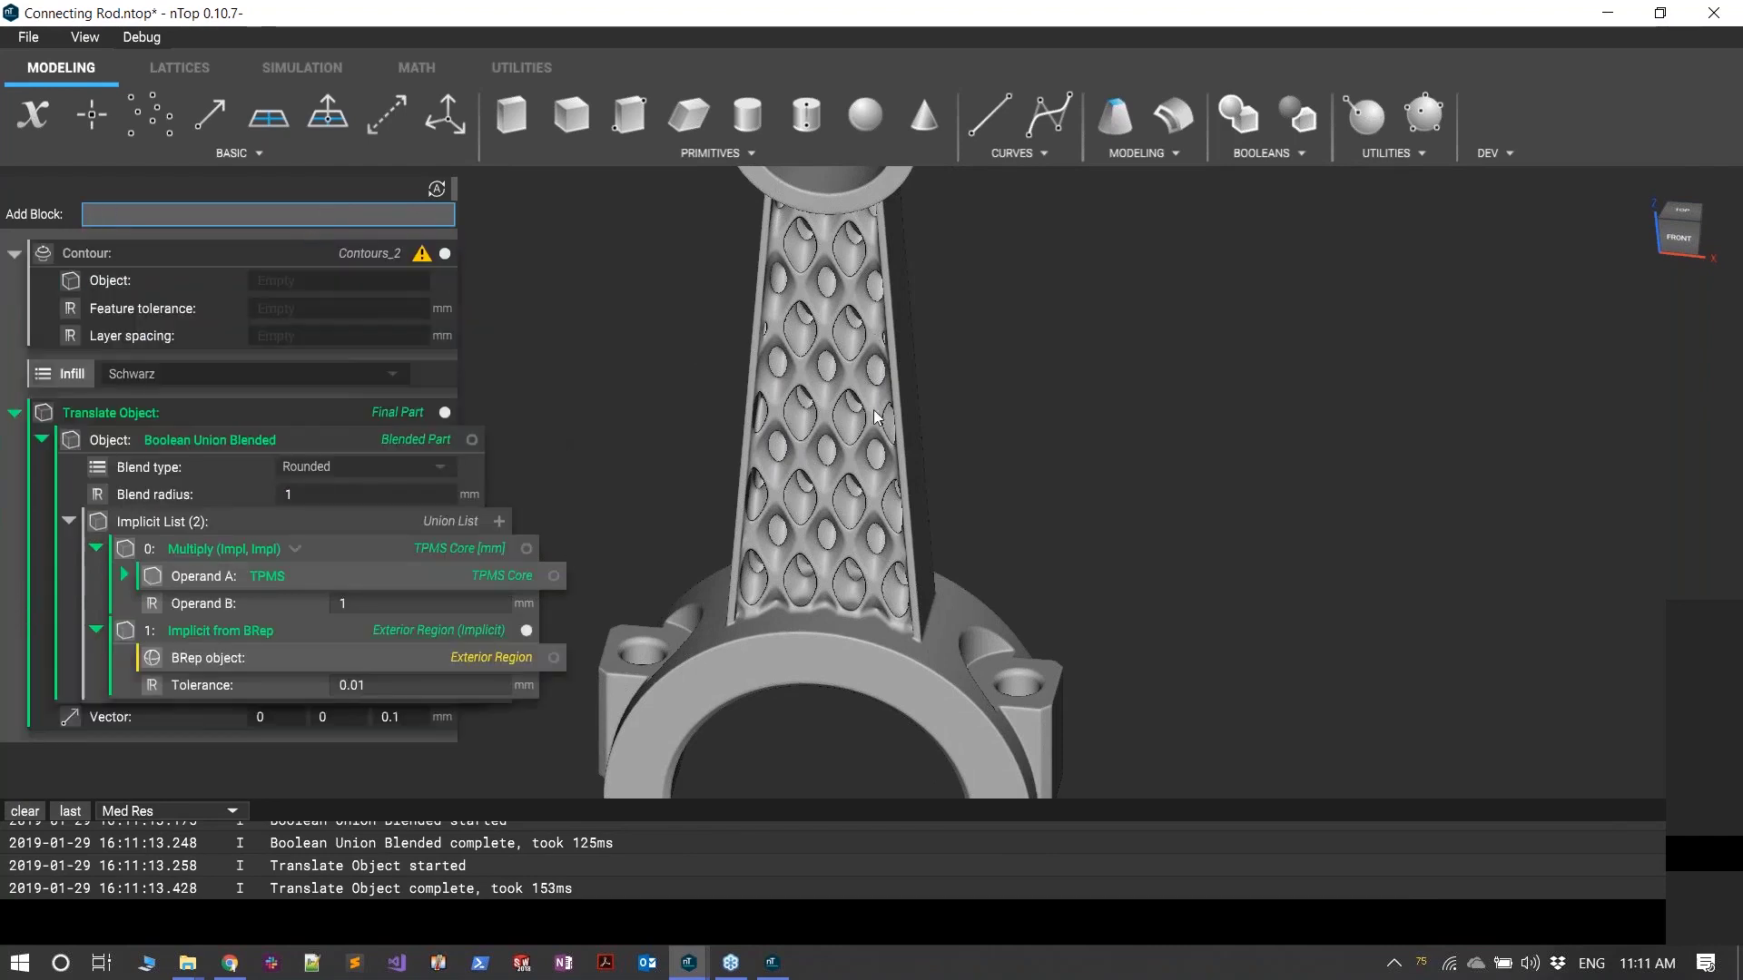
middle_drag(850, 463, 832, 463)
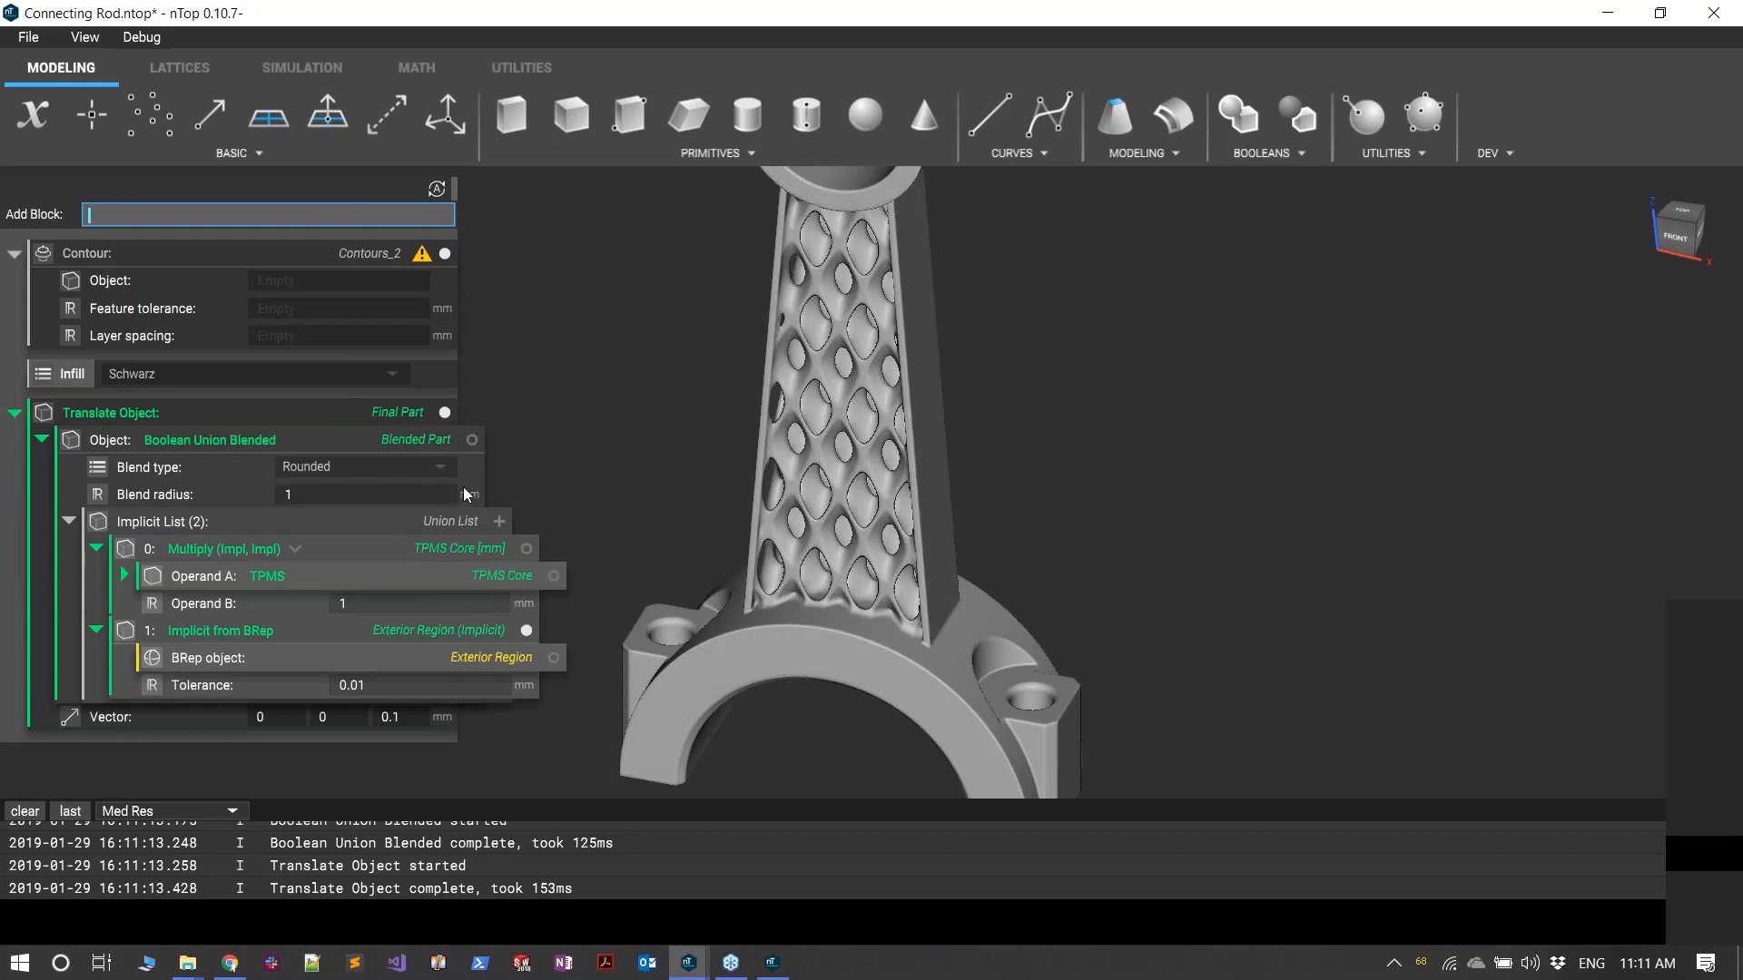
- Assign the Final Part translate block as the Contour block's object and collapse its nested inputs
scroll(661, 346, up, 5)
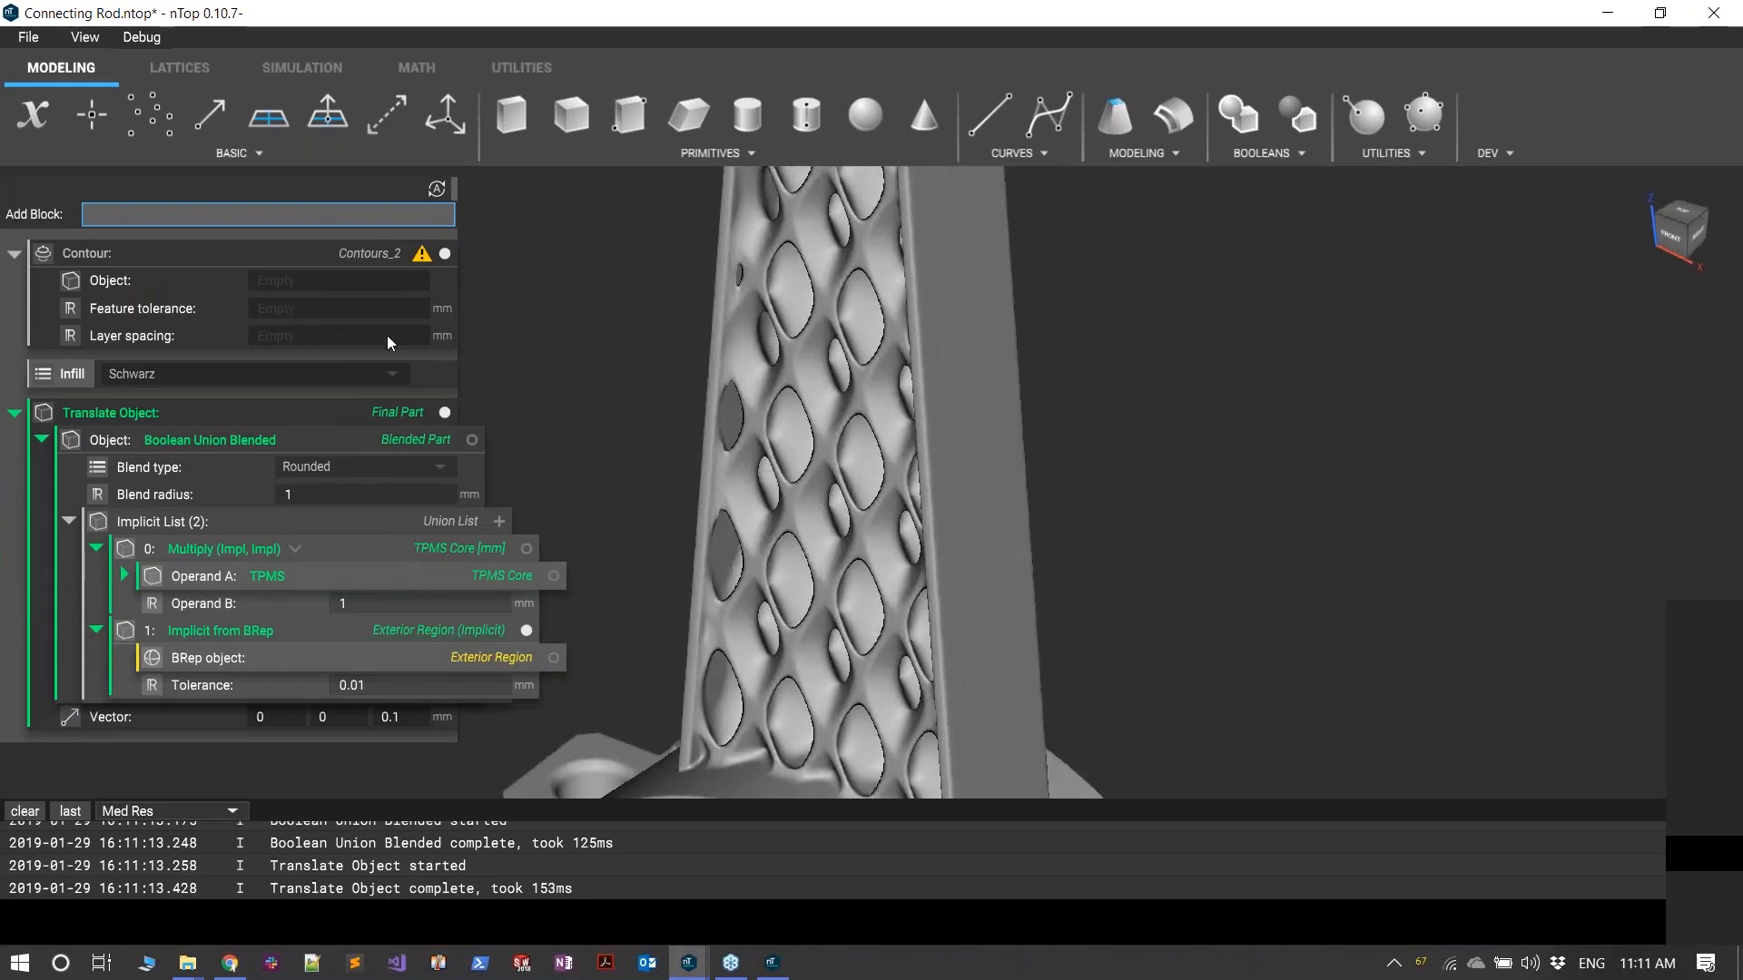
click(234, 262)
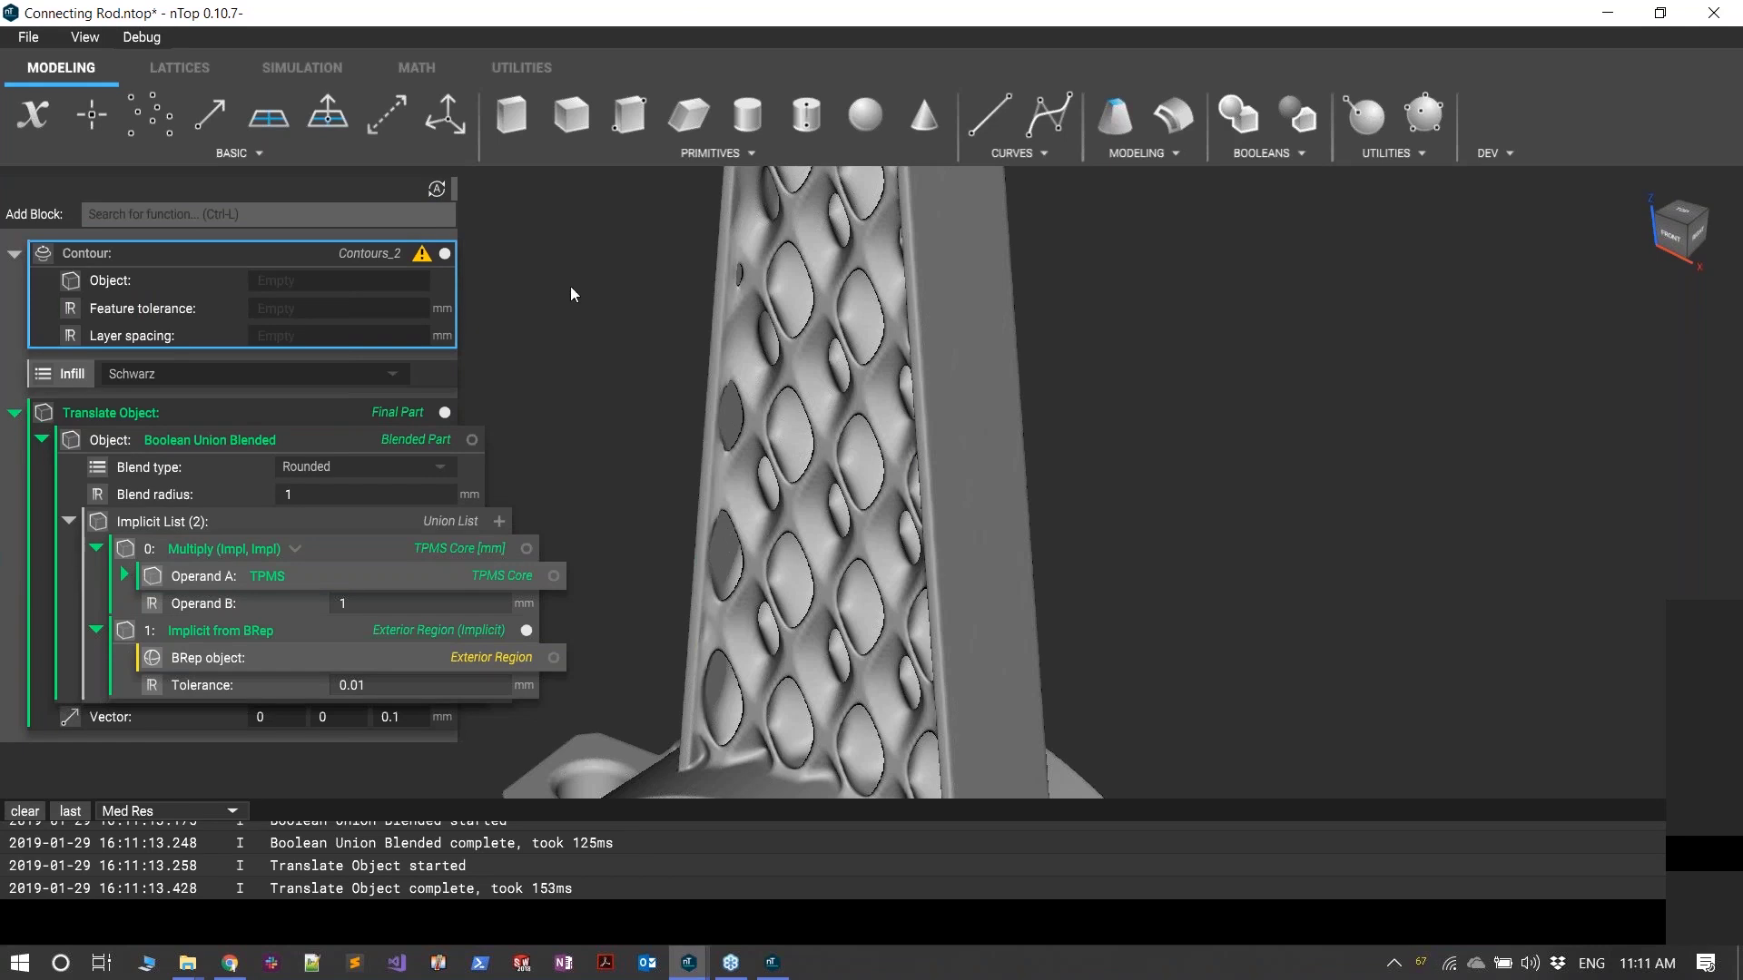
click(539, 245)
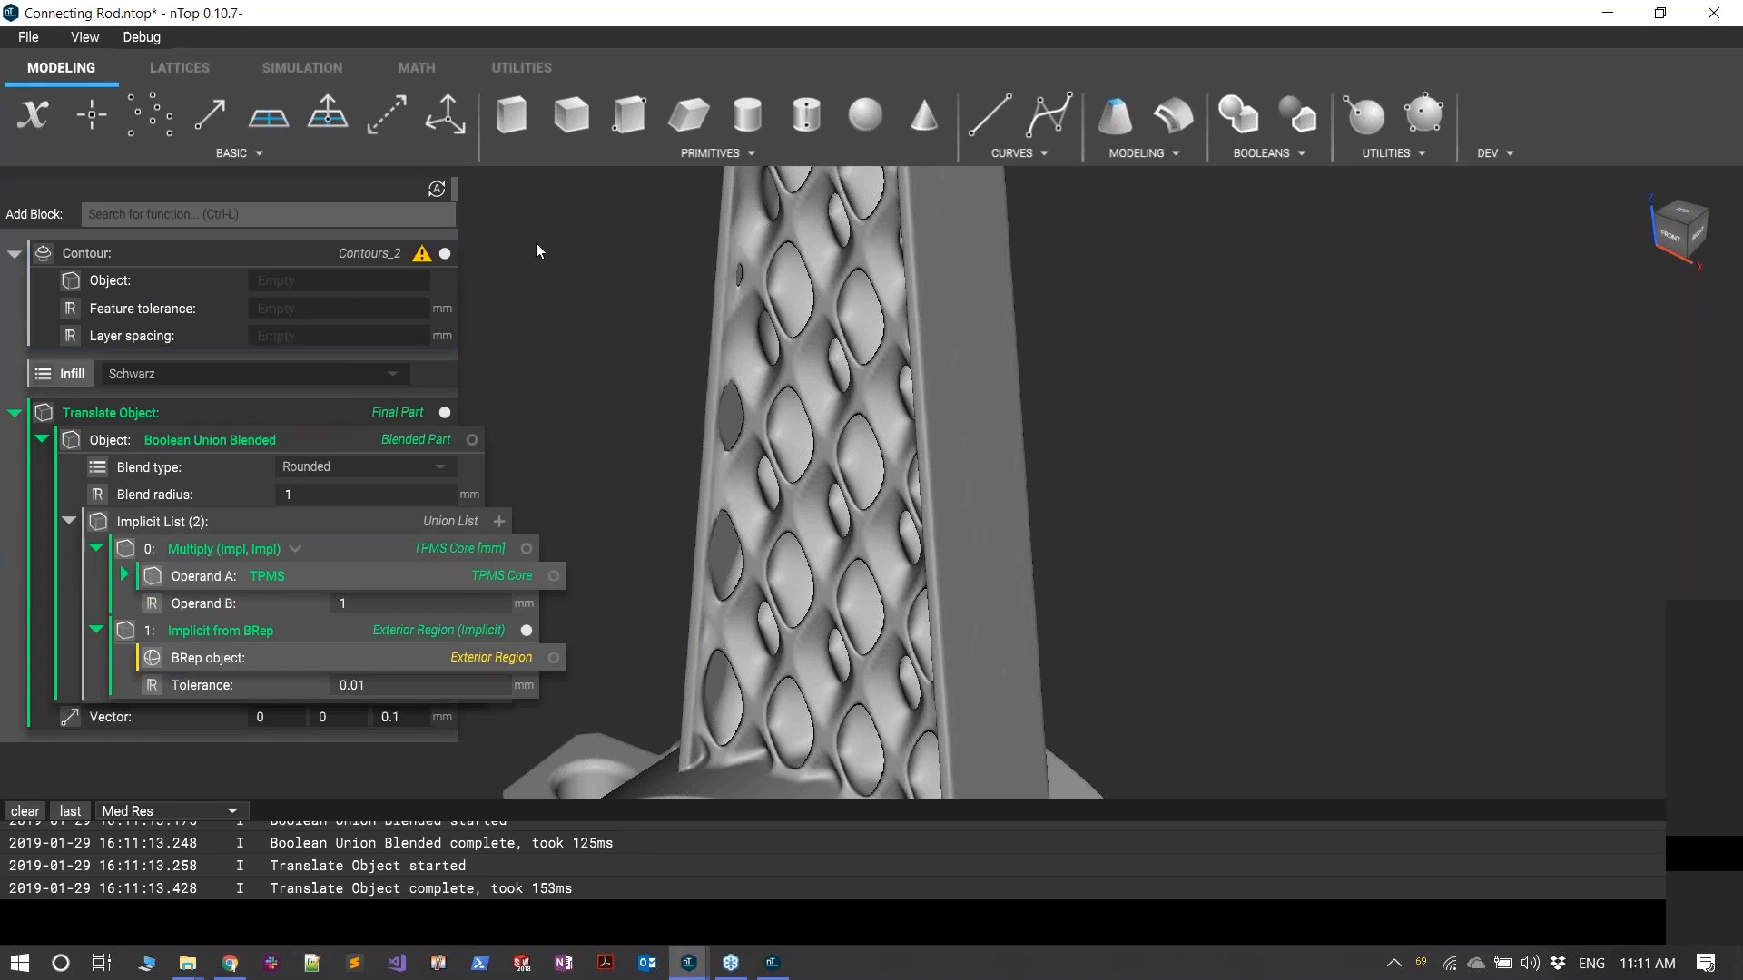
drag(255, 406, 302, 280)
click(40, 279)
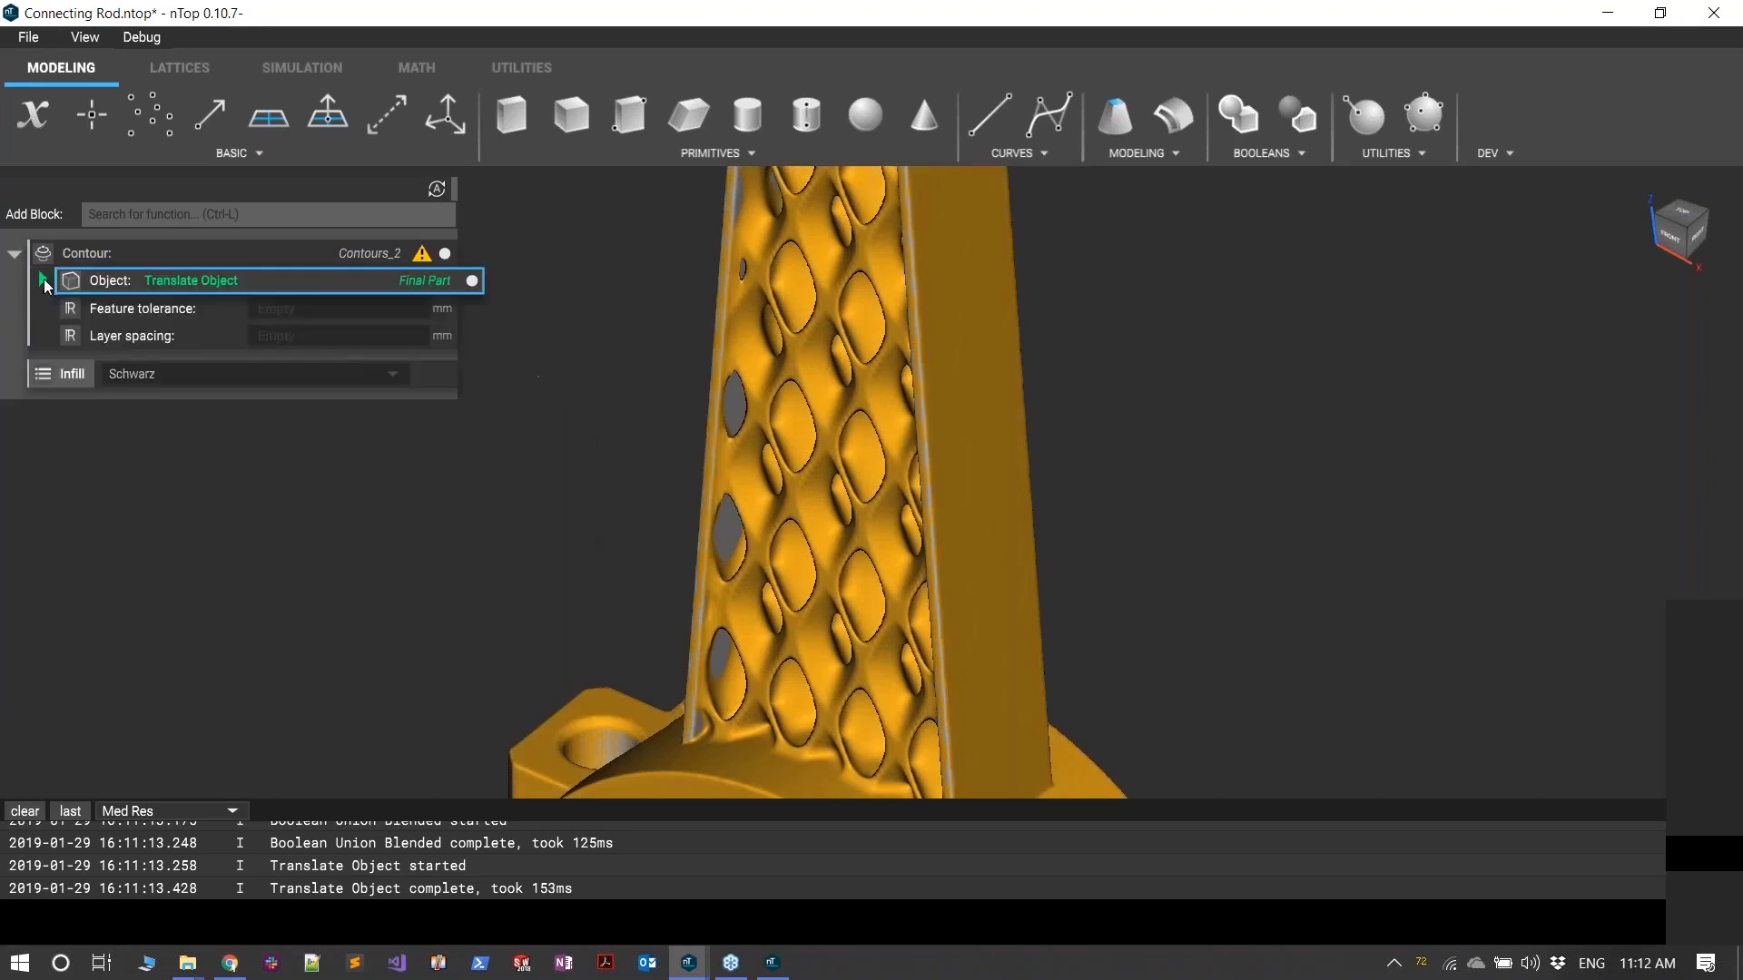
- Set the Contour block's feature tolerance to 0.1 mm and its layer spacing to 10 mm
click(274, 308)
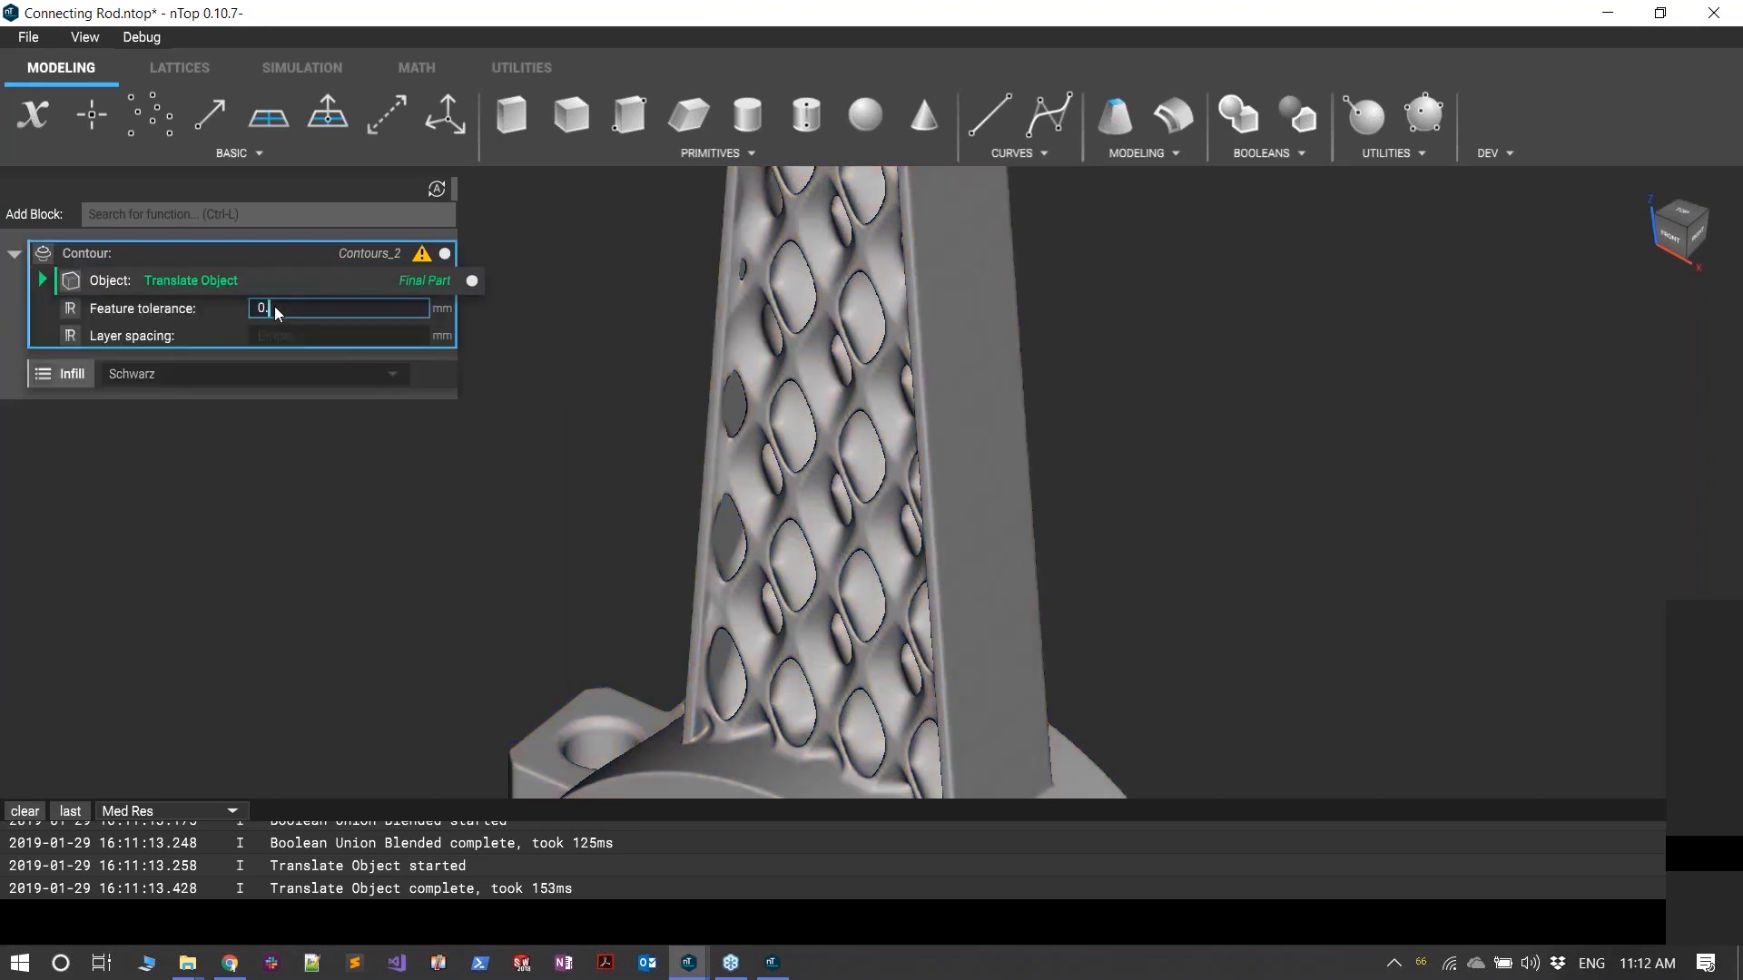
text(0.1)
key(Tab)
text(10)
key(Return)
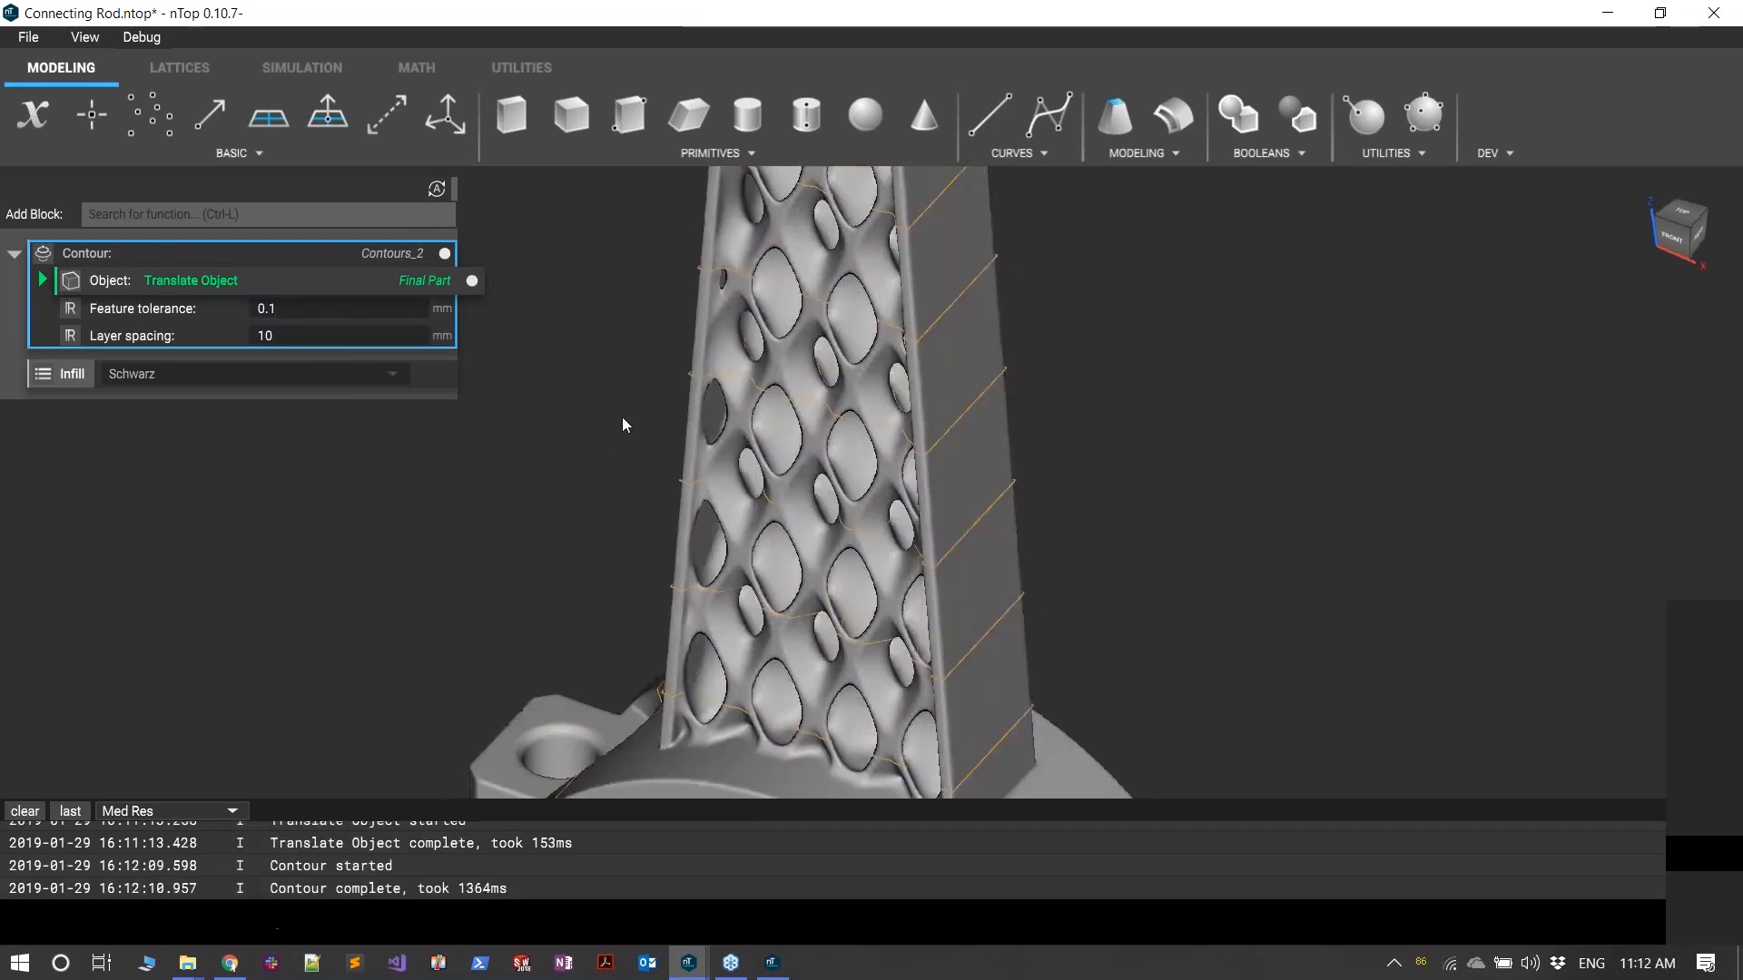
- Hide the solid connecting rod bodies so that only the contour slices are displayed
middle_drag(623, 417, 752, 425)
scroll(633, 434, down, 1)
click(737, 433)
key(h)
scroll(760, 482, down, 3)
click(887, 489)
key(h)
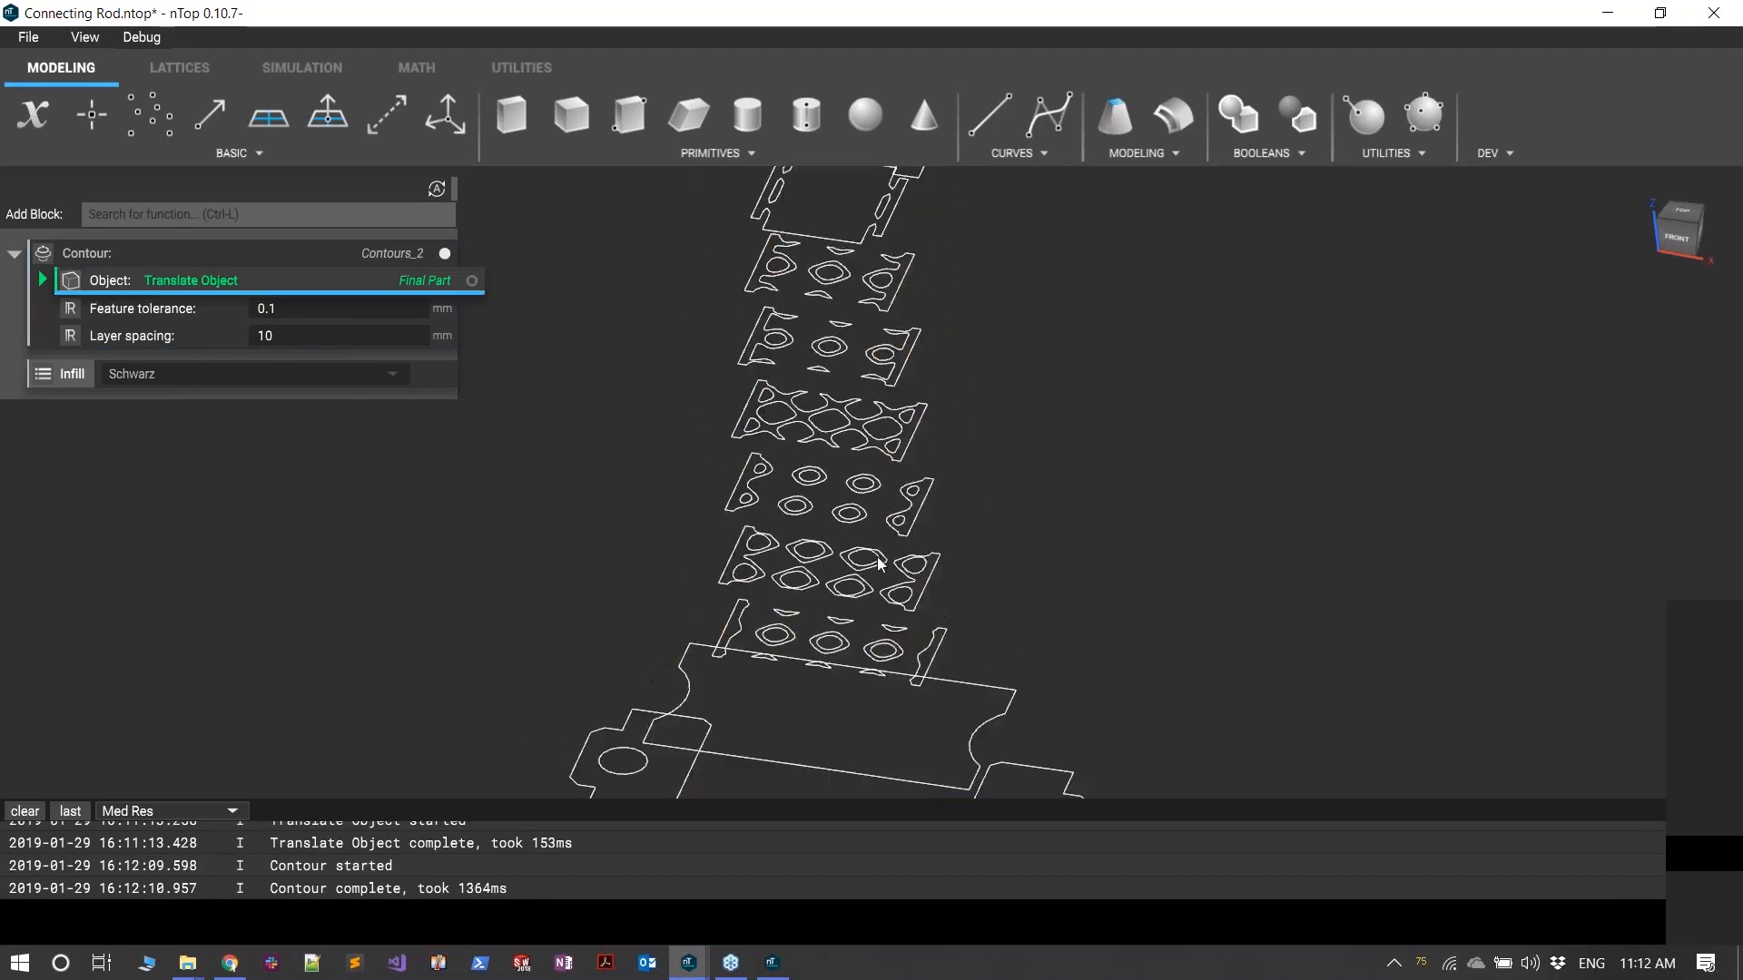
- Examine the contour slices along the connecting rod from the bolted base to the small end
middle_drag(673, 712, 684, 572)
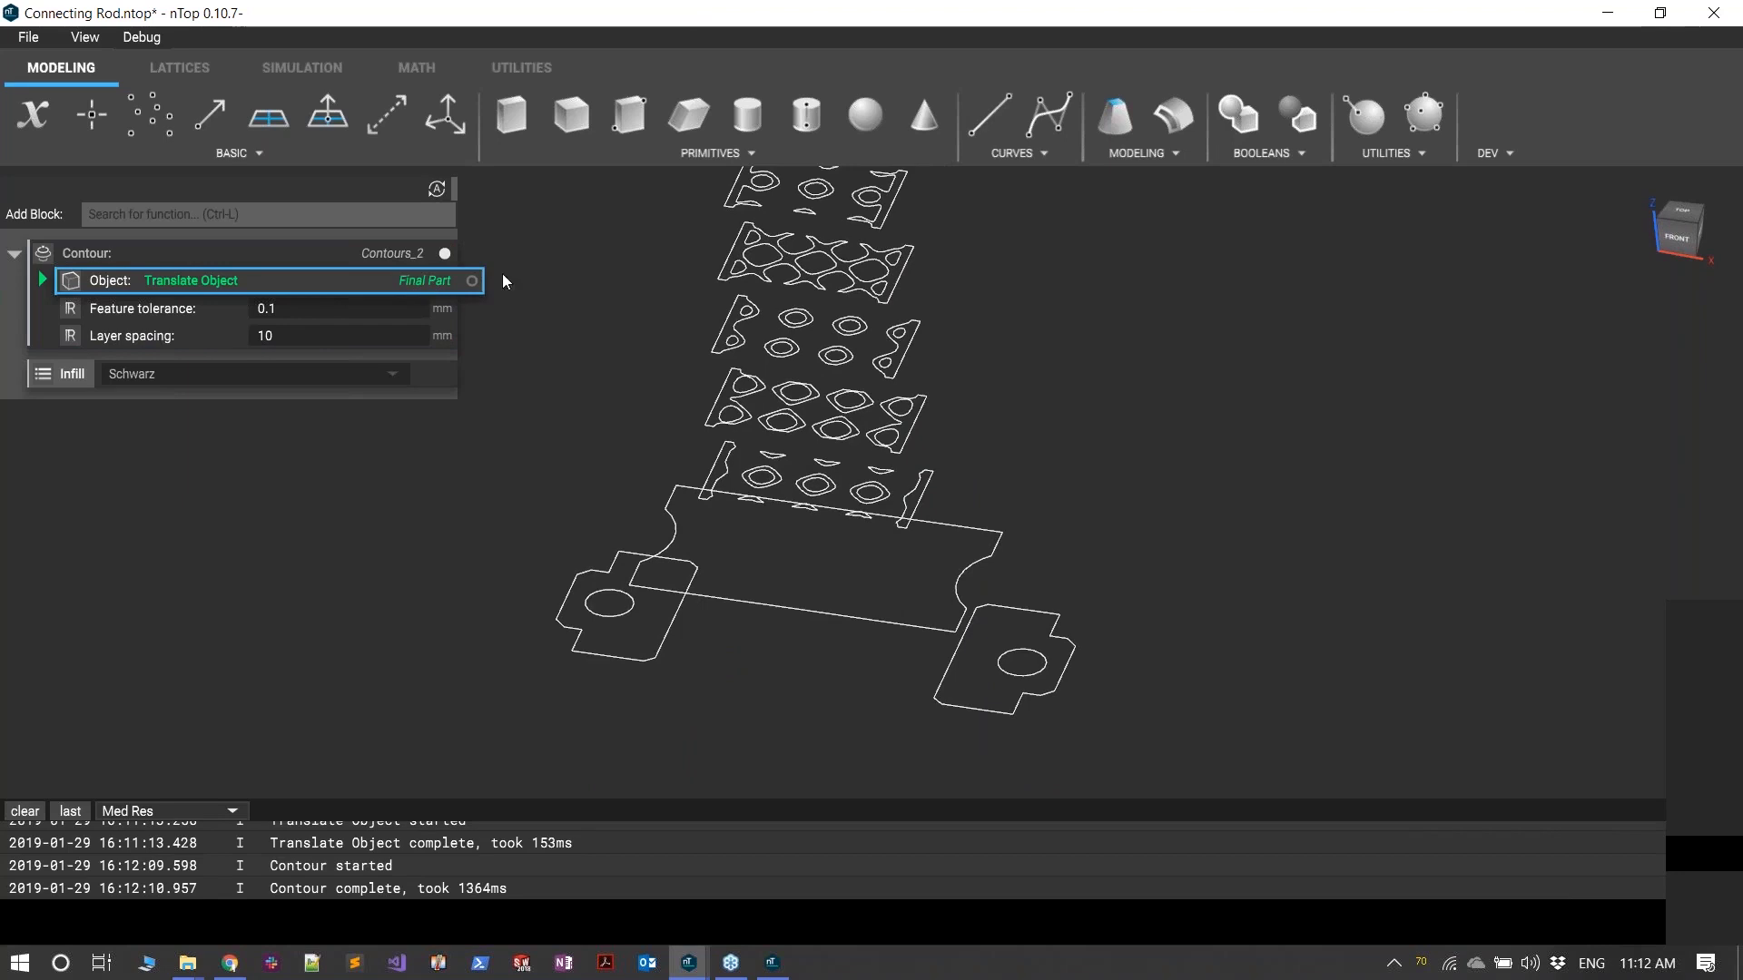
right_drag(530, 295, 485, 428)
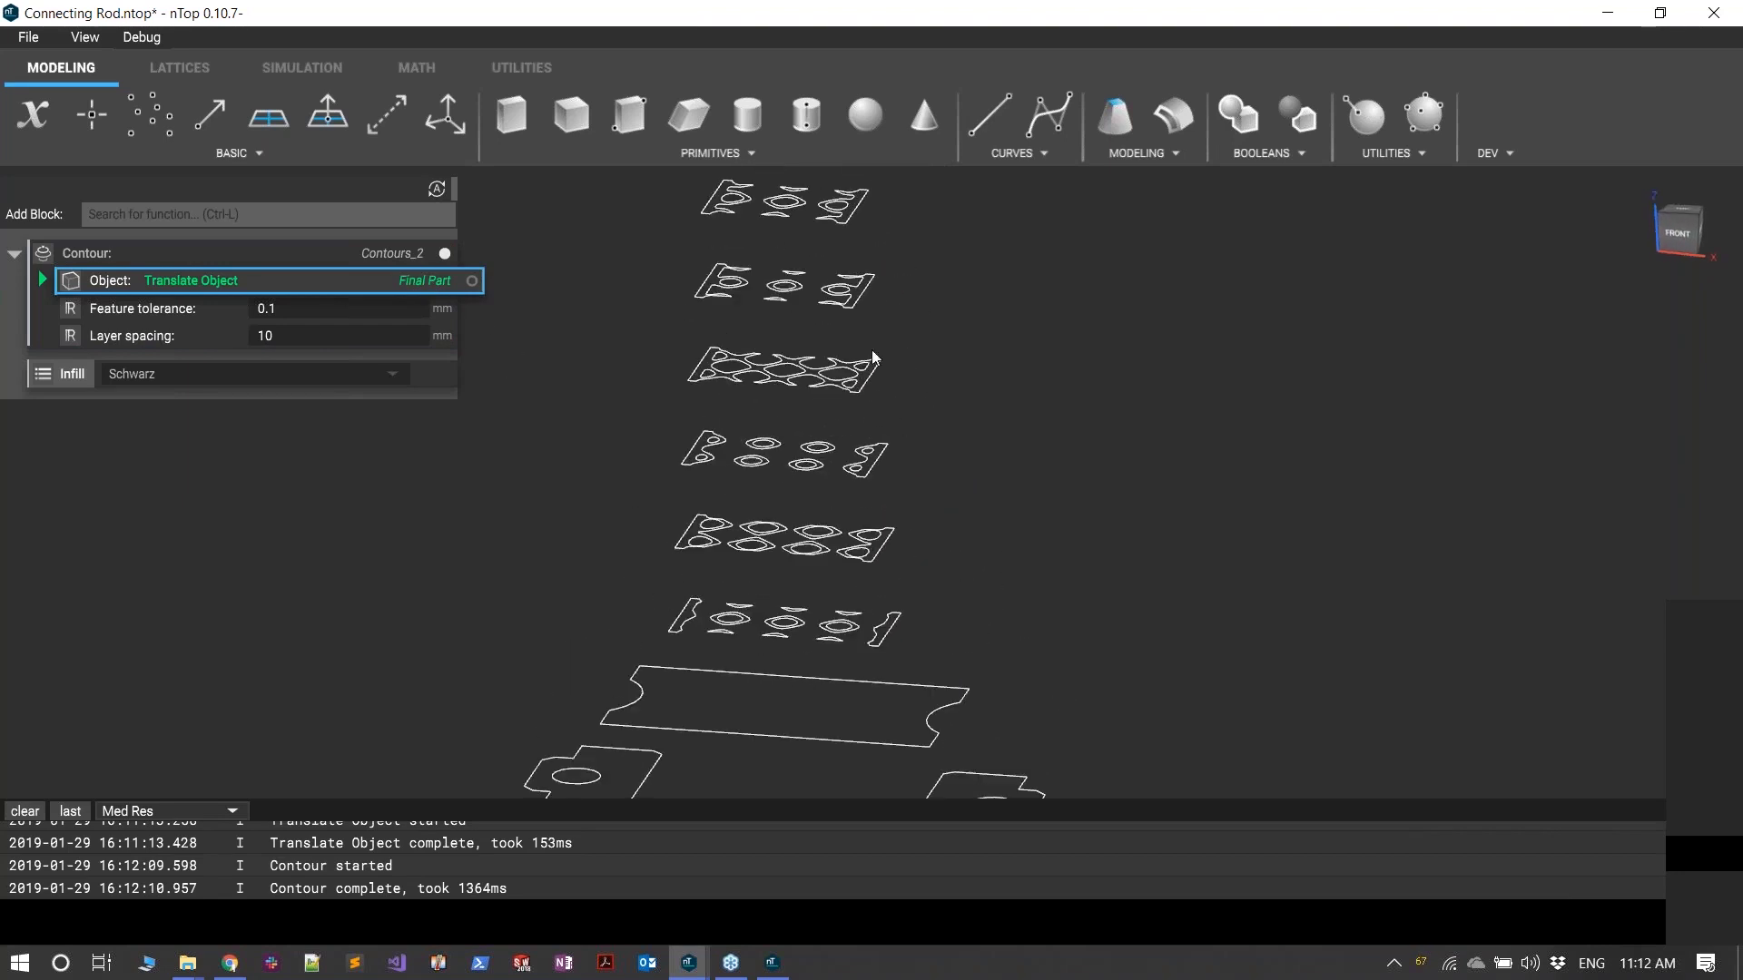
right_drag(723, 269, 815, 536)
right_drag(808, 532, 706, 538)
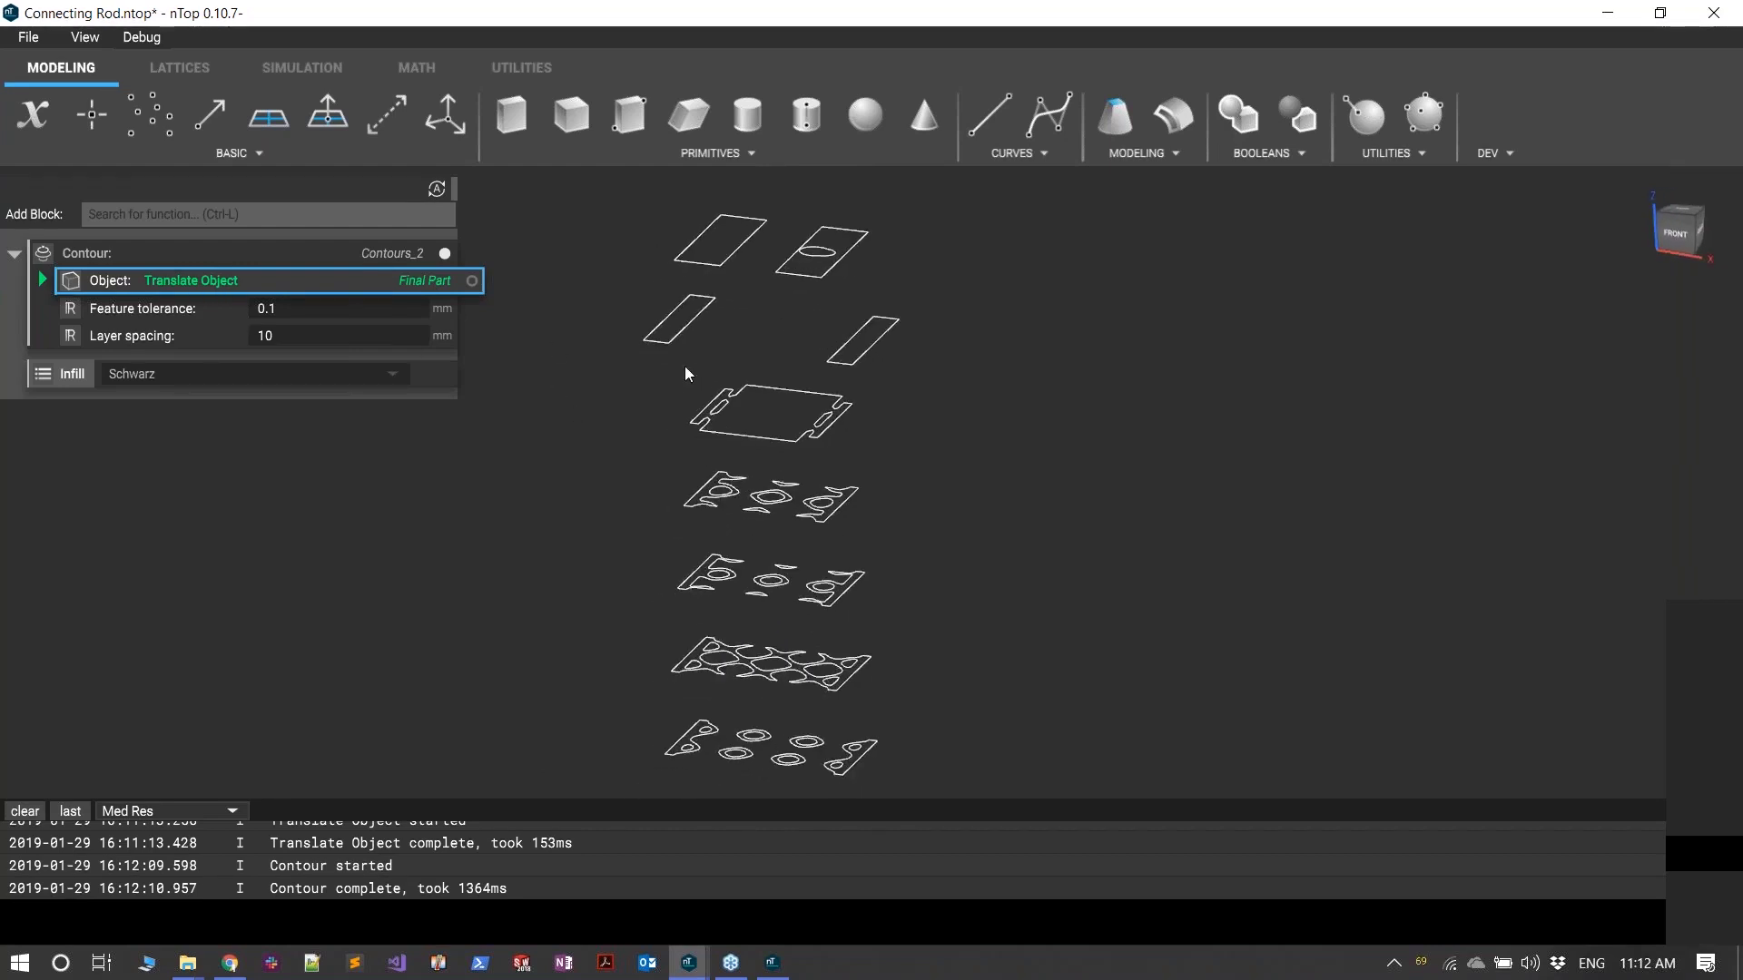
click(286, 341)
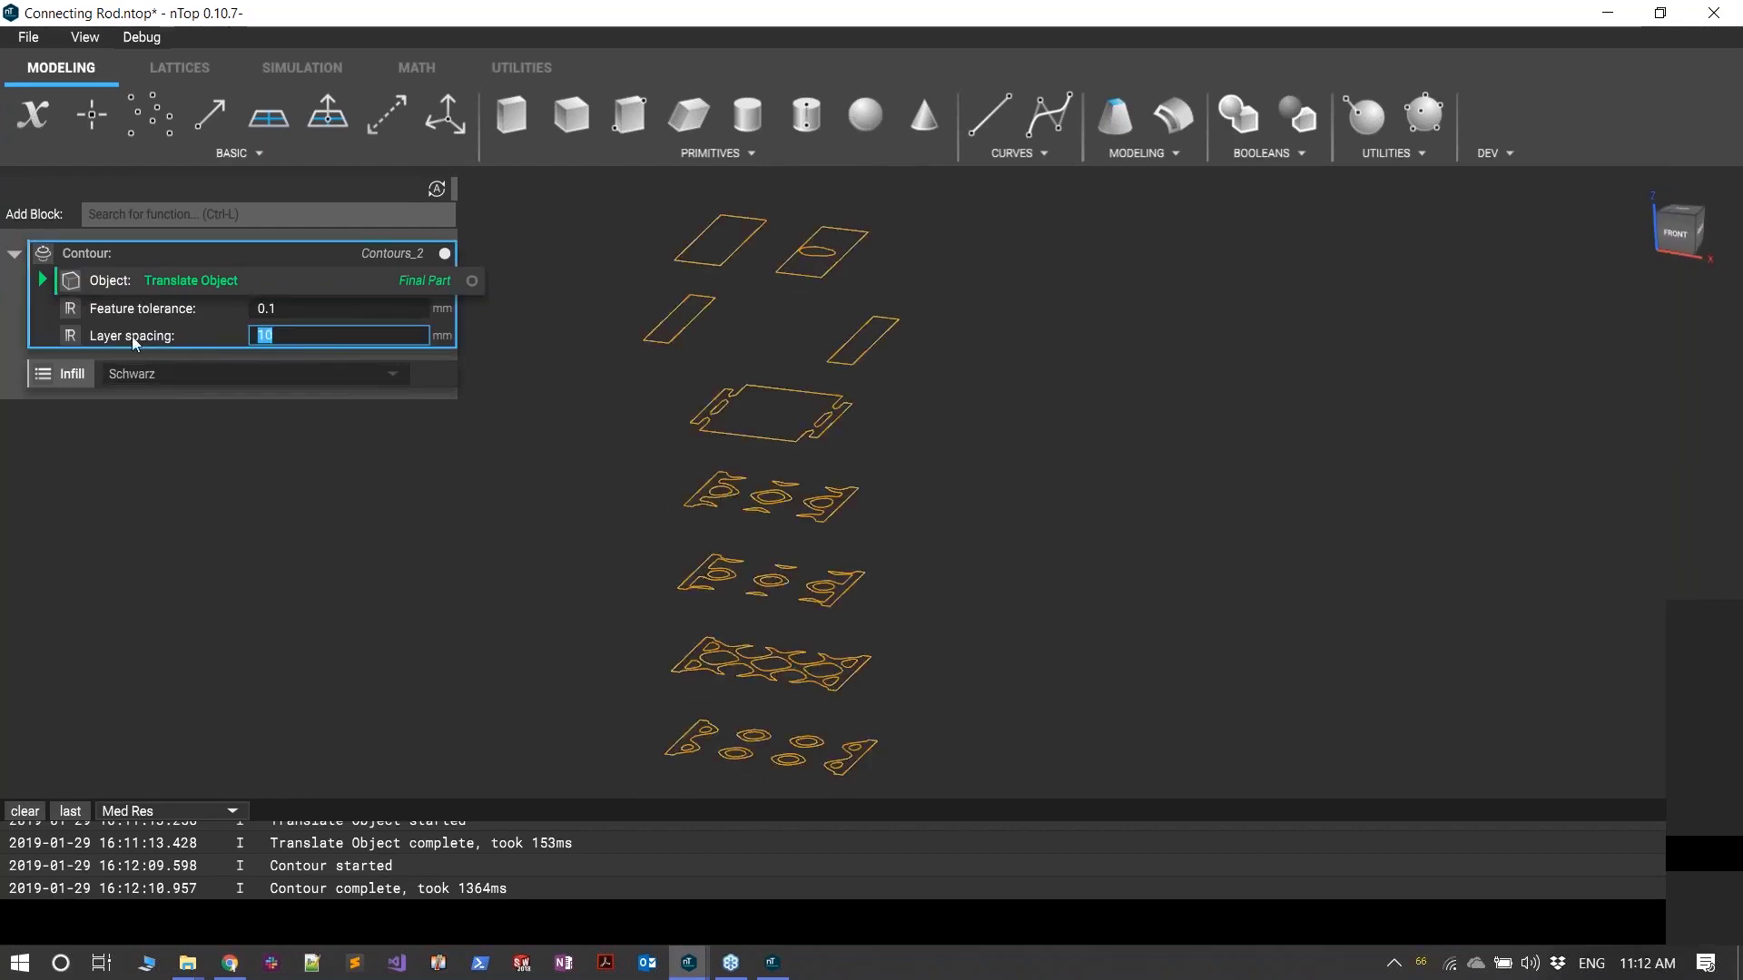
click(524, 575)
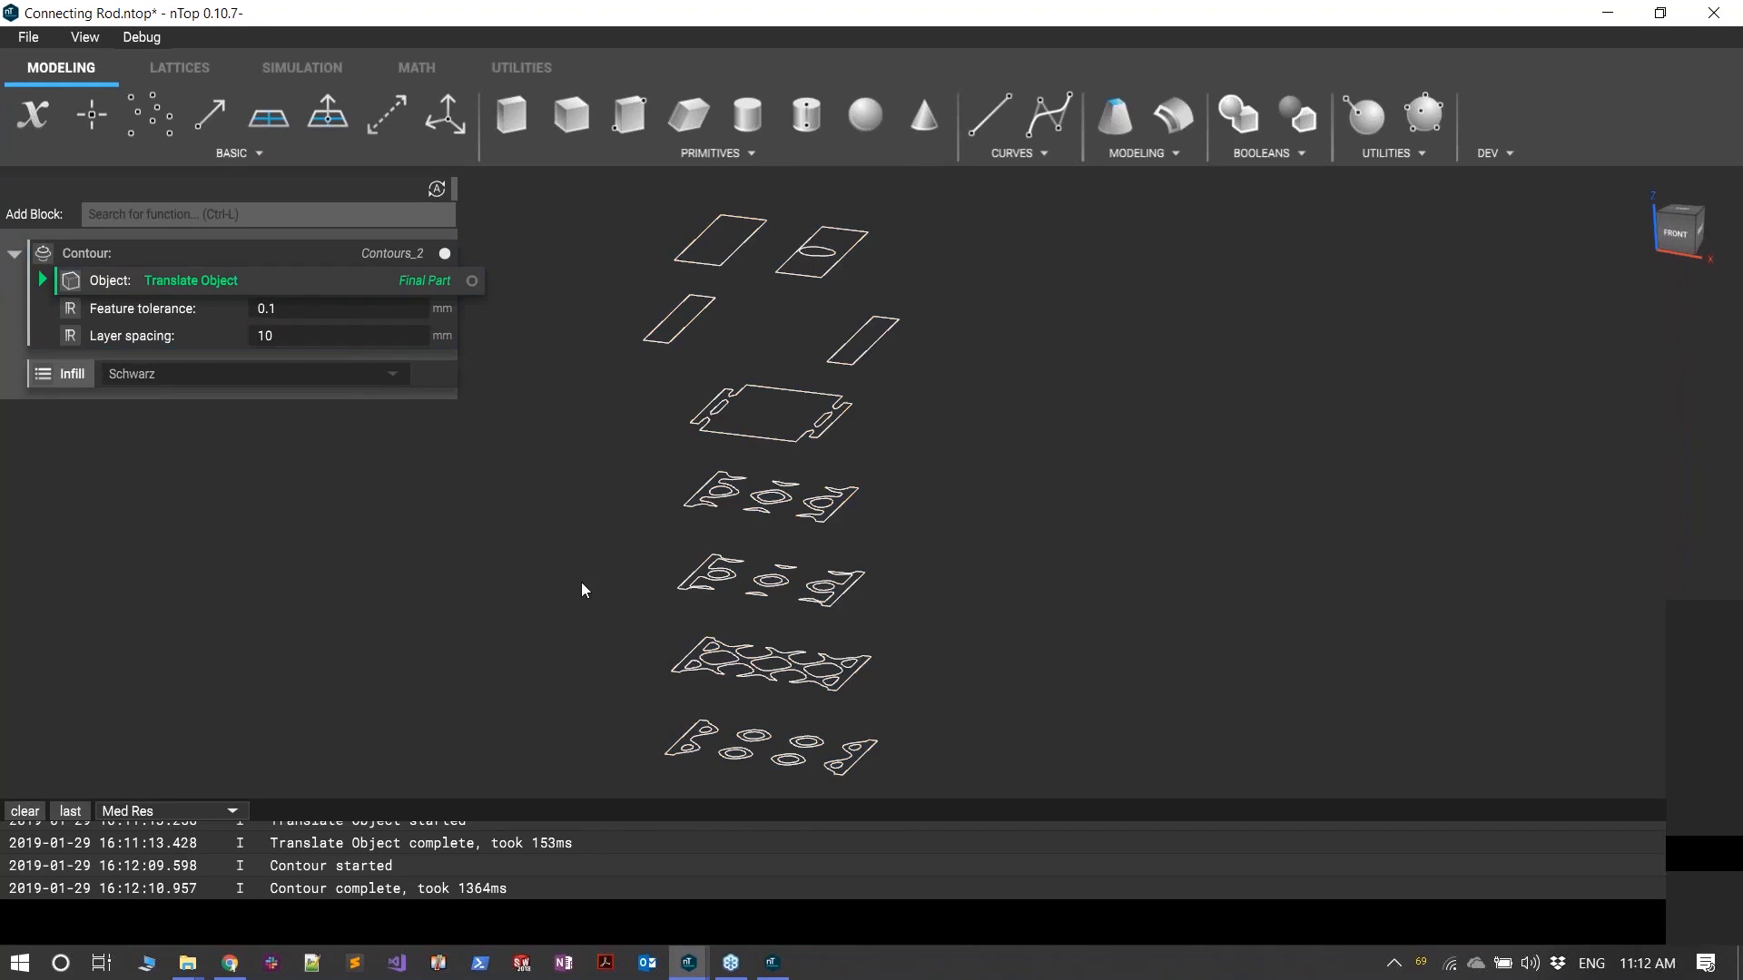
right_drag(581, 581, 588, 615)
- Switch to the Sandwich Beam notebook and view the flat panel's Gyroid core from the side
mouse_move(697, 976)
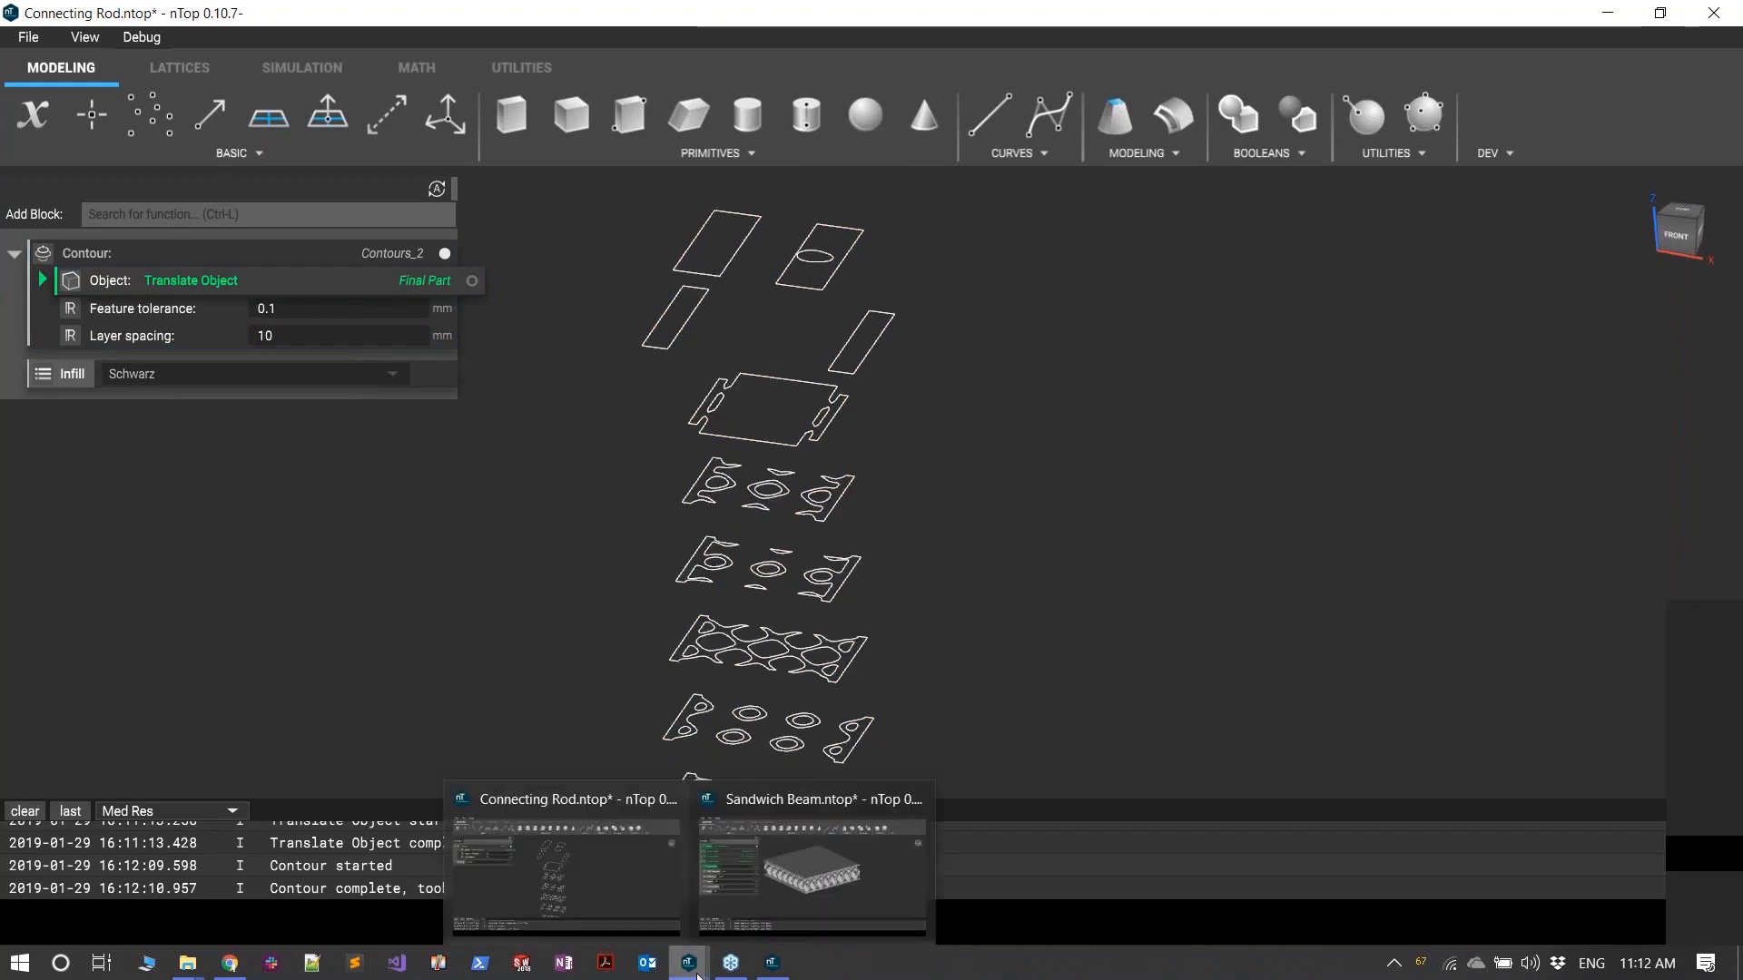
click(744, 896)
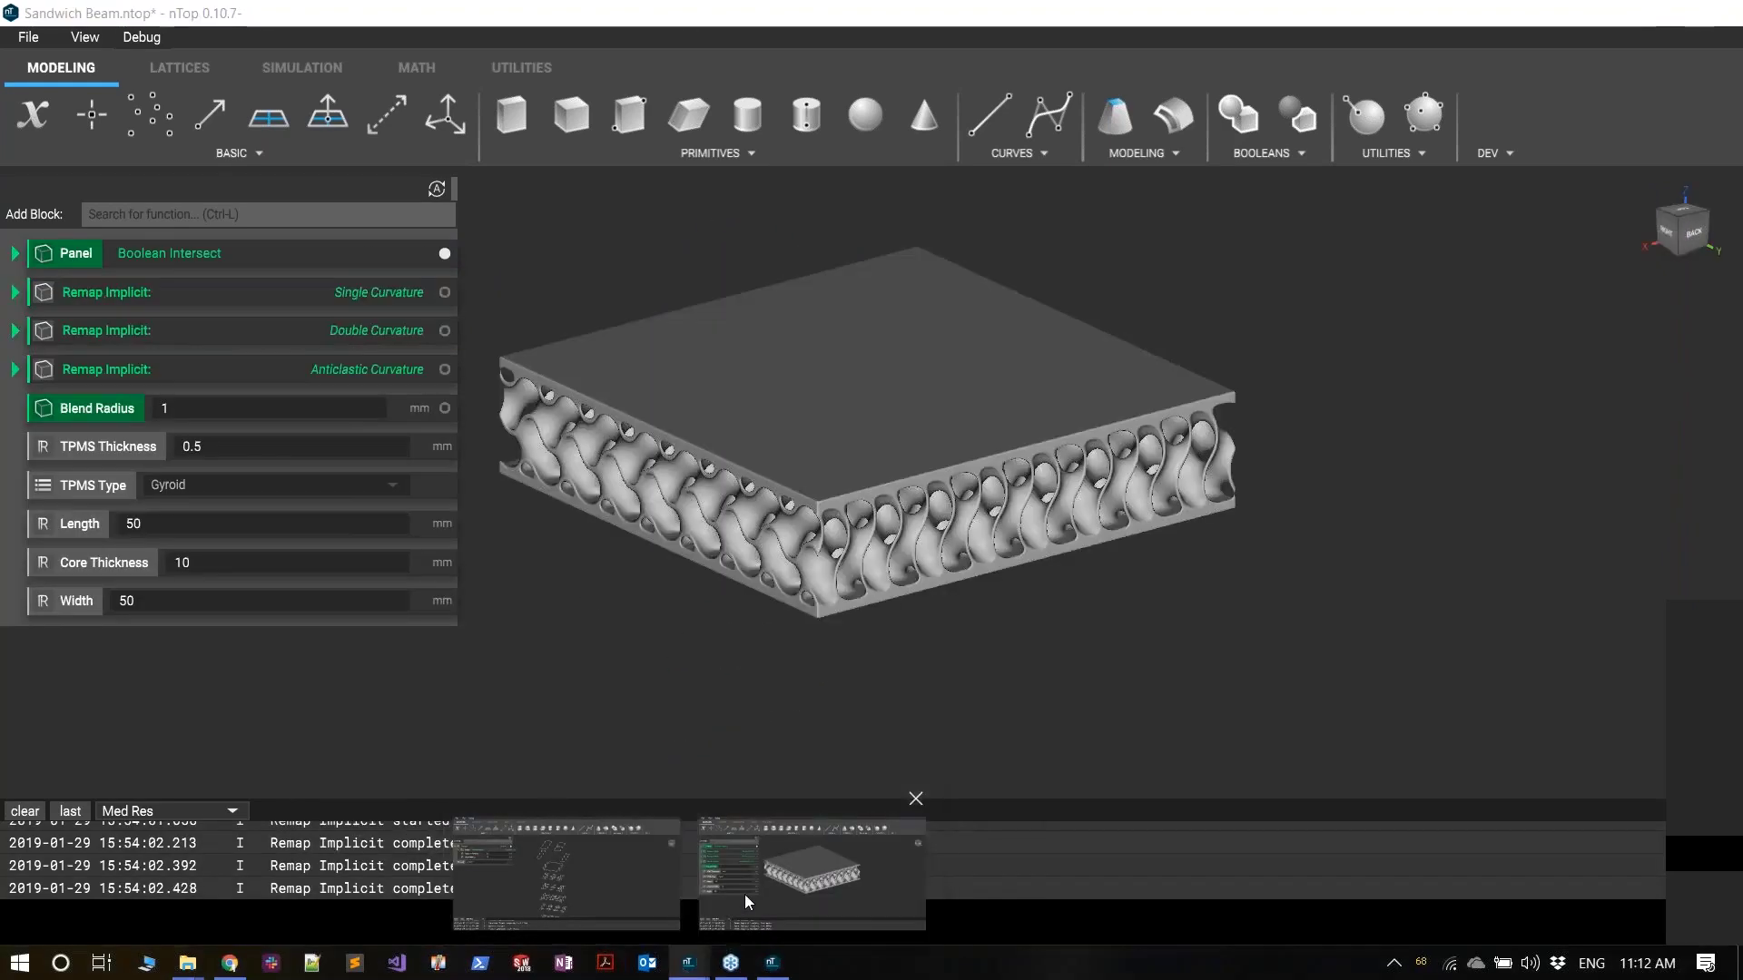
right_drag(687, 657, 750, 645)
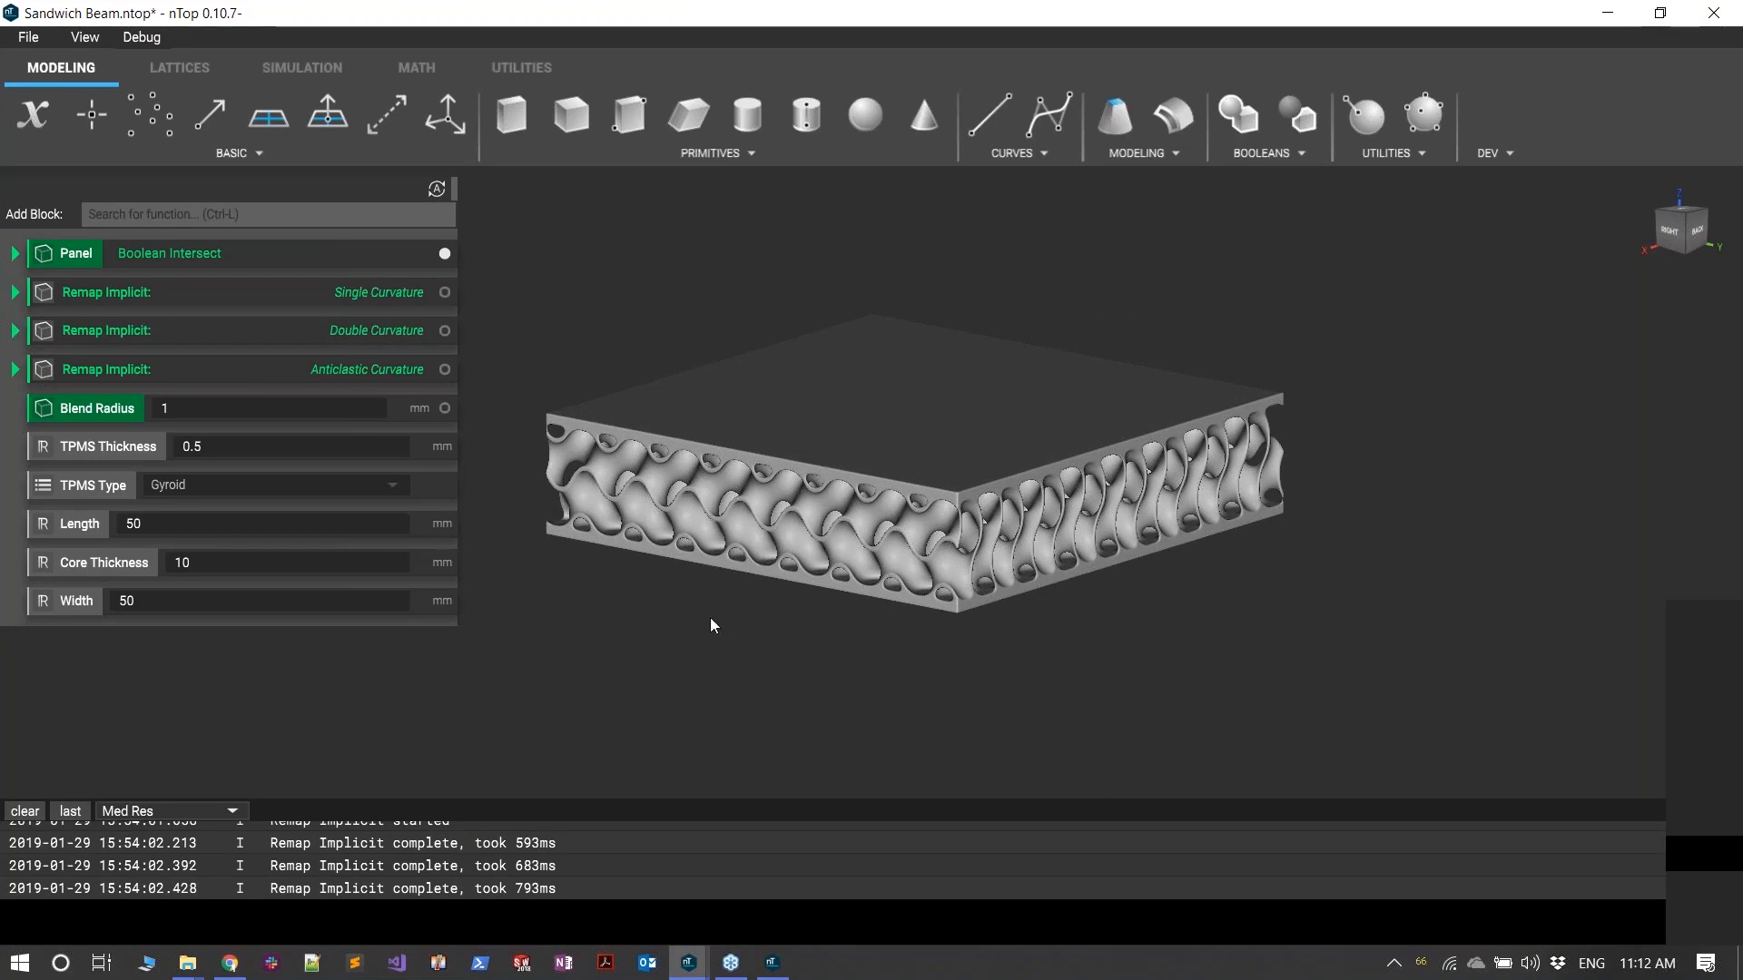
right_drag(712, 621, 711, 636)
middle_drag(711, 629, 722, 563)
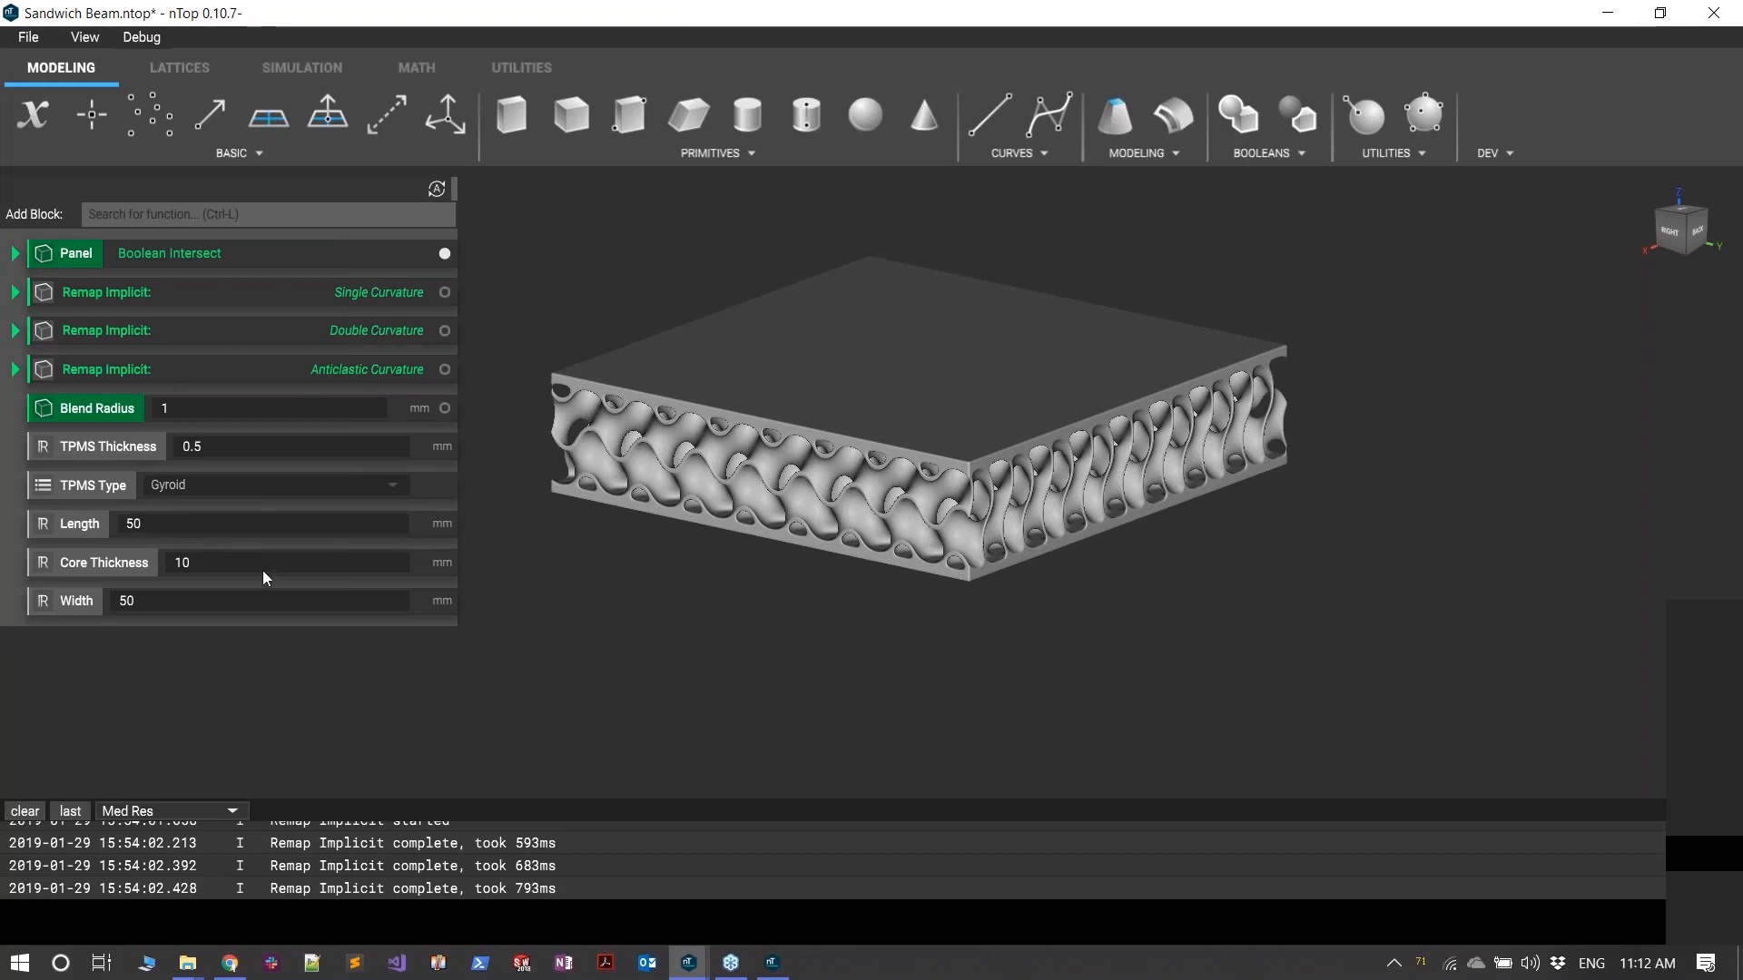
- Set the sandwich panel's Blend Radius to 0 mm to remove the blend between core and skins
scroll(839, 468, up, 7)
middle_drag(836, 466, 1037, 527)
scroll(858, 634, up, 3)
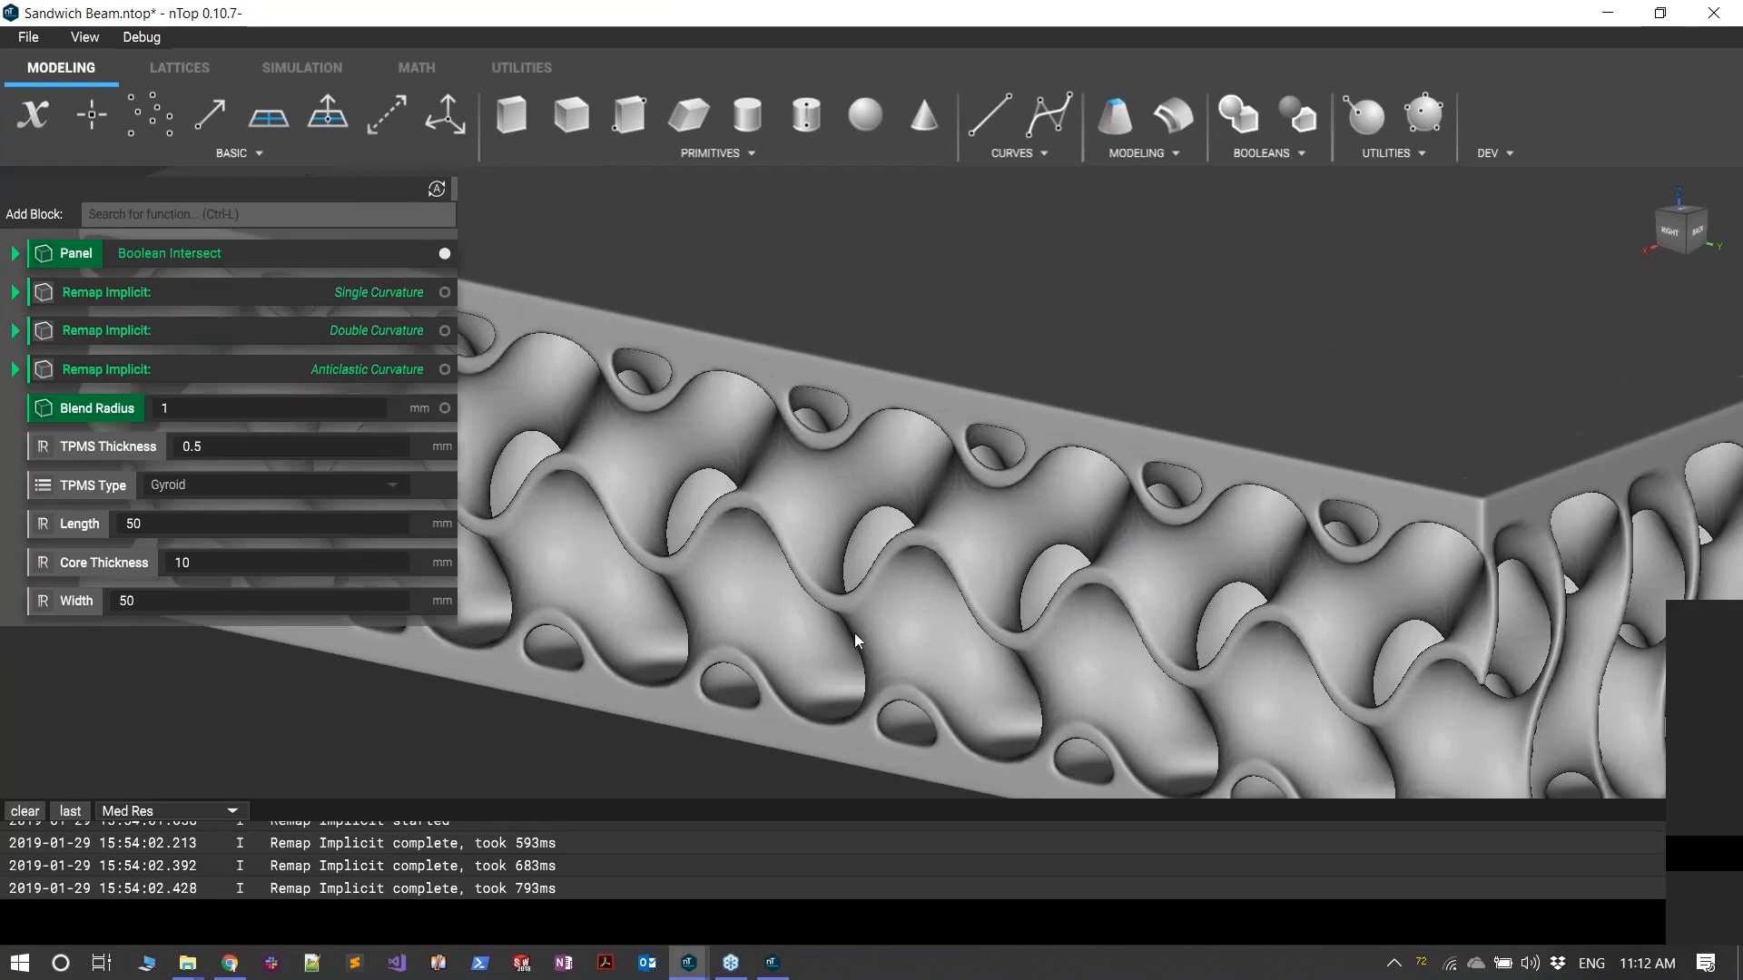
click(205, 409)
text(0)
key(Return)
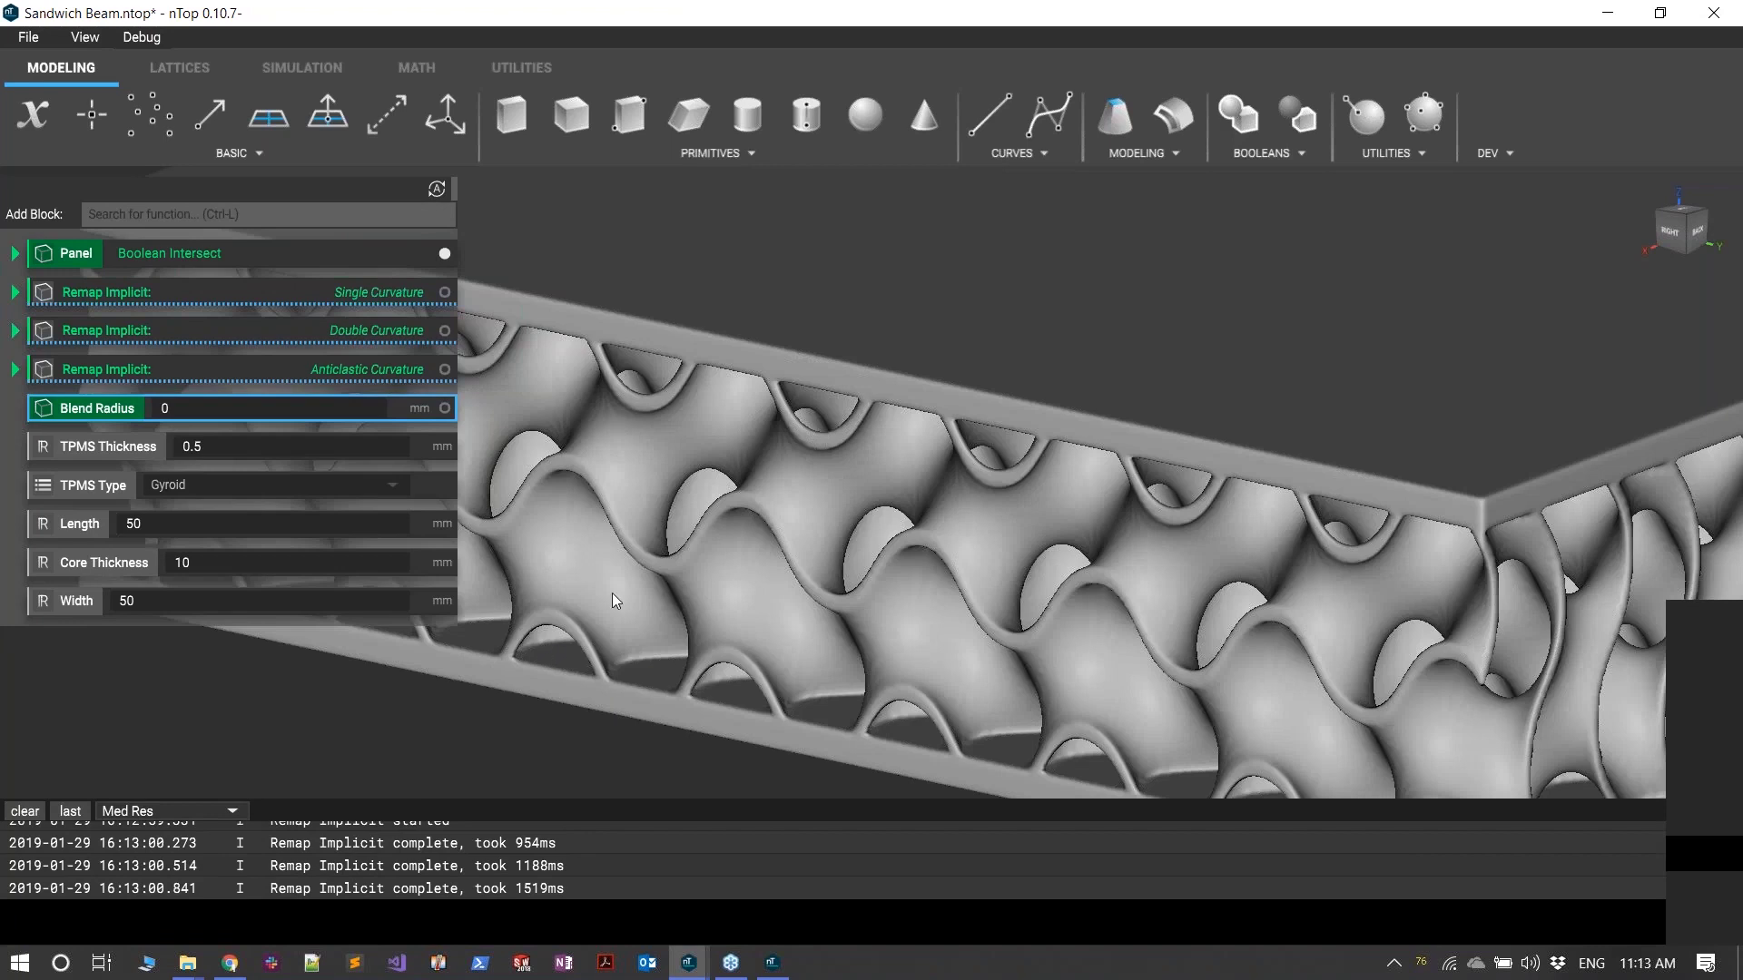
- Set the sandwich panel's Blend Radius to 3 mm and inspect the core-to-skin transitions up close
middle_drag(611, 591, 835, 548)
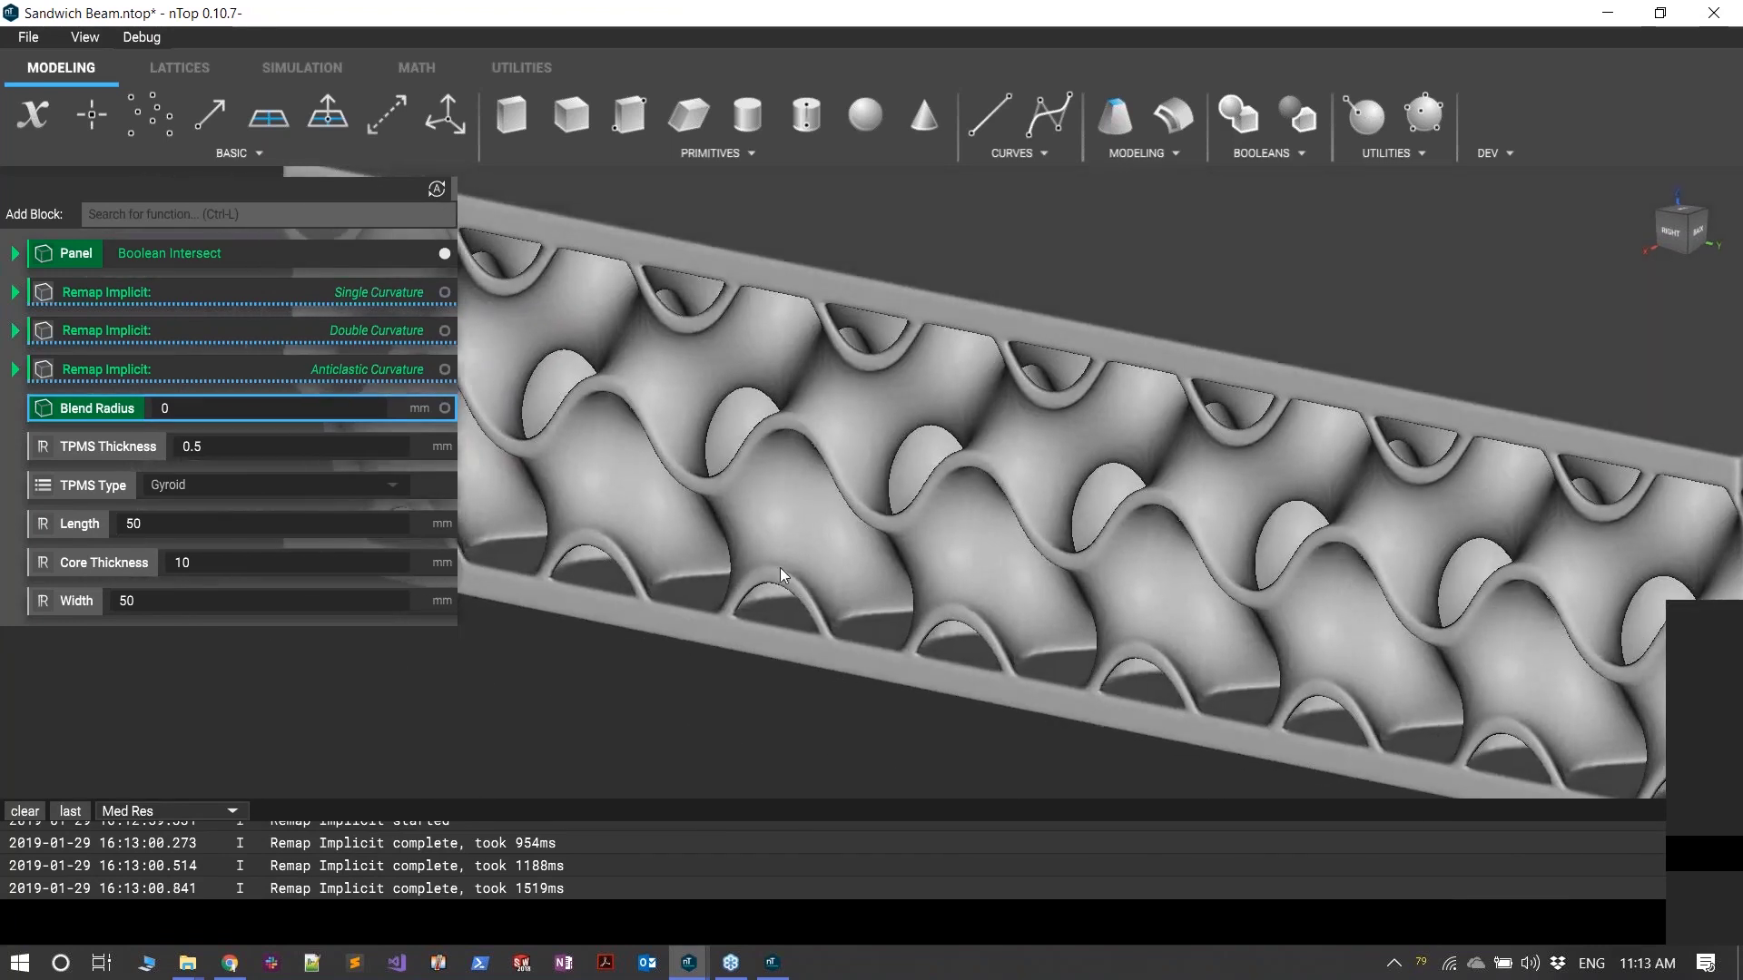
click(238, 408)
text(3)
key(Return)
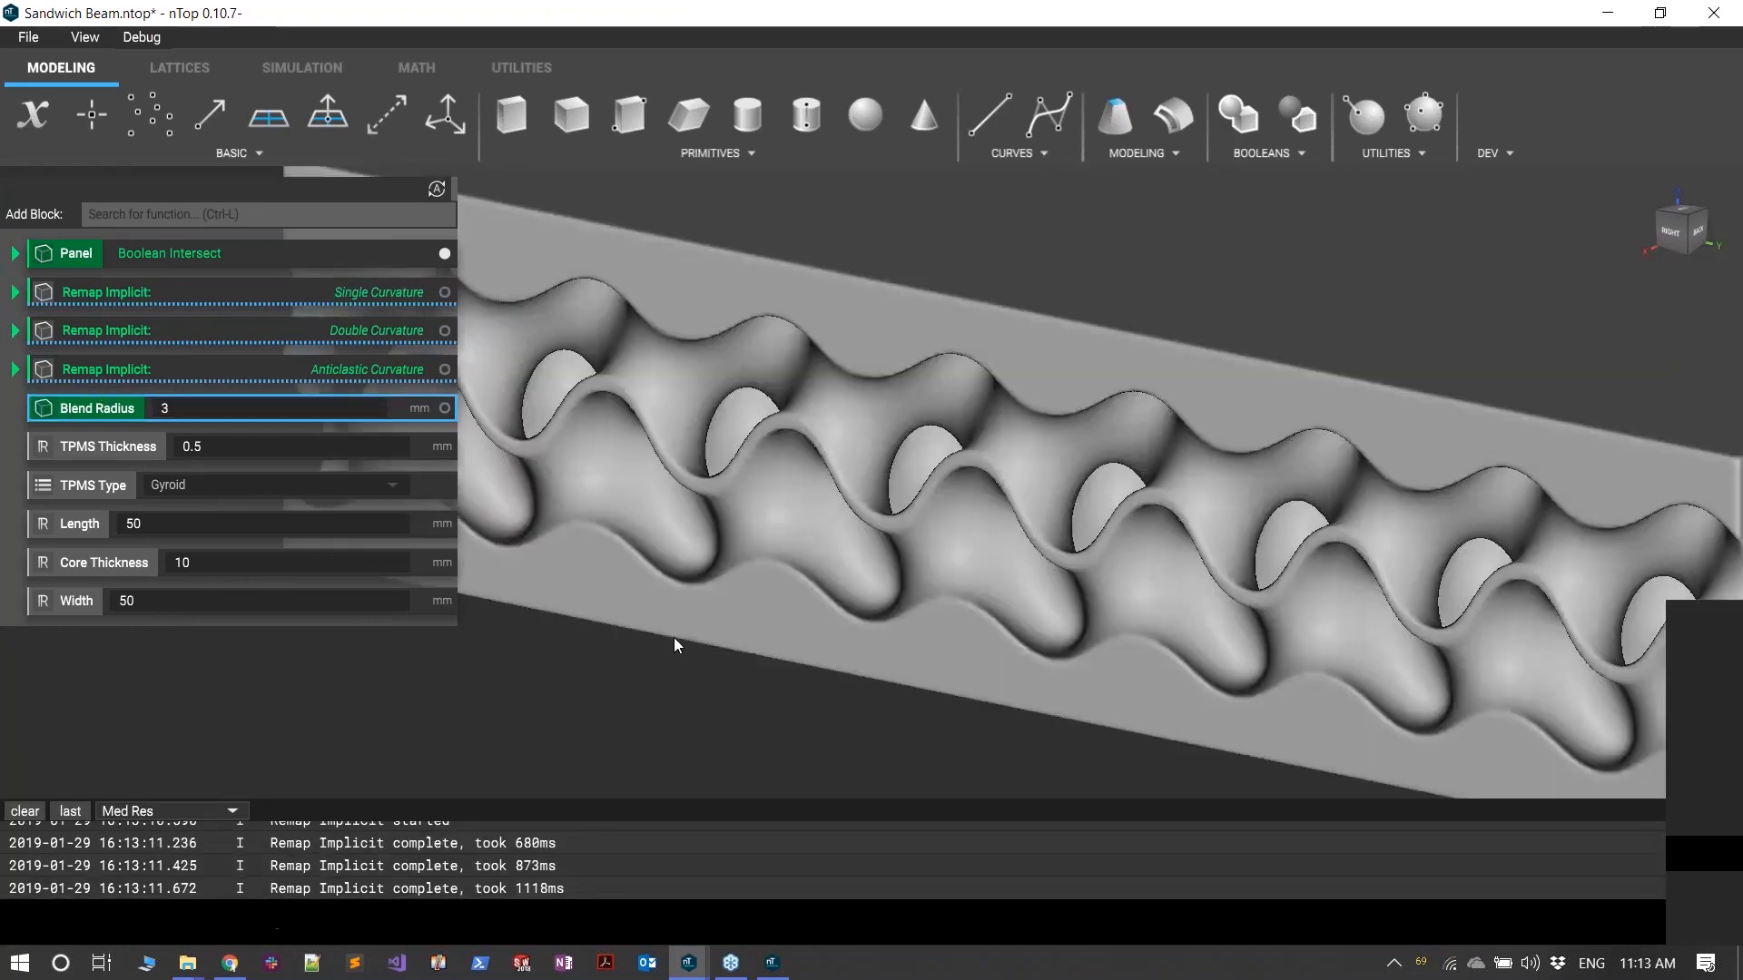
right_drag(663, 638, 1015, 583)
middle_drag(1013, 581, 1035, 449)
scroll(661, 511, up, 4)
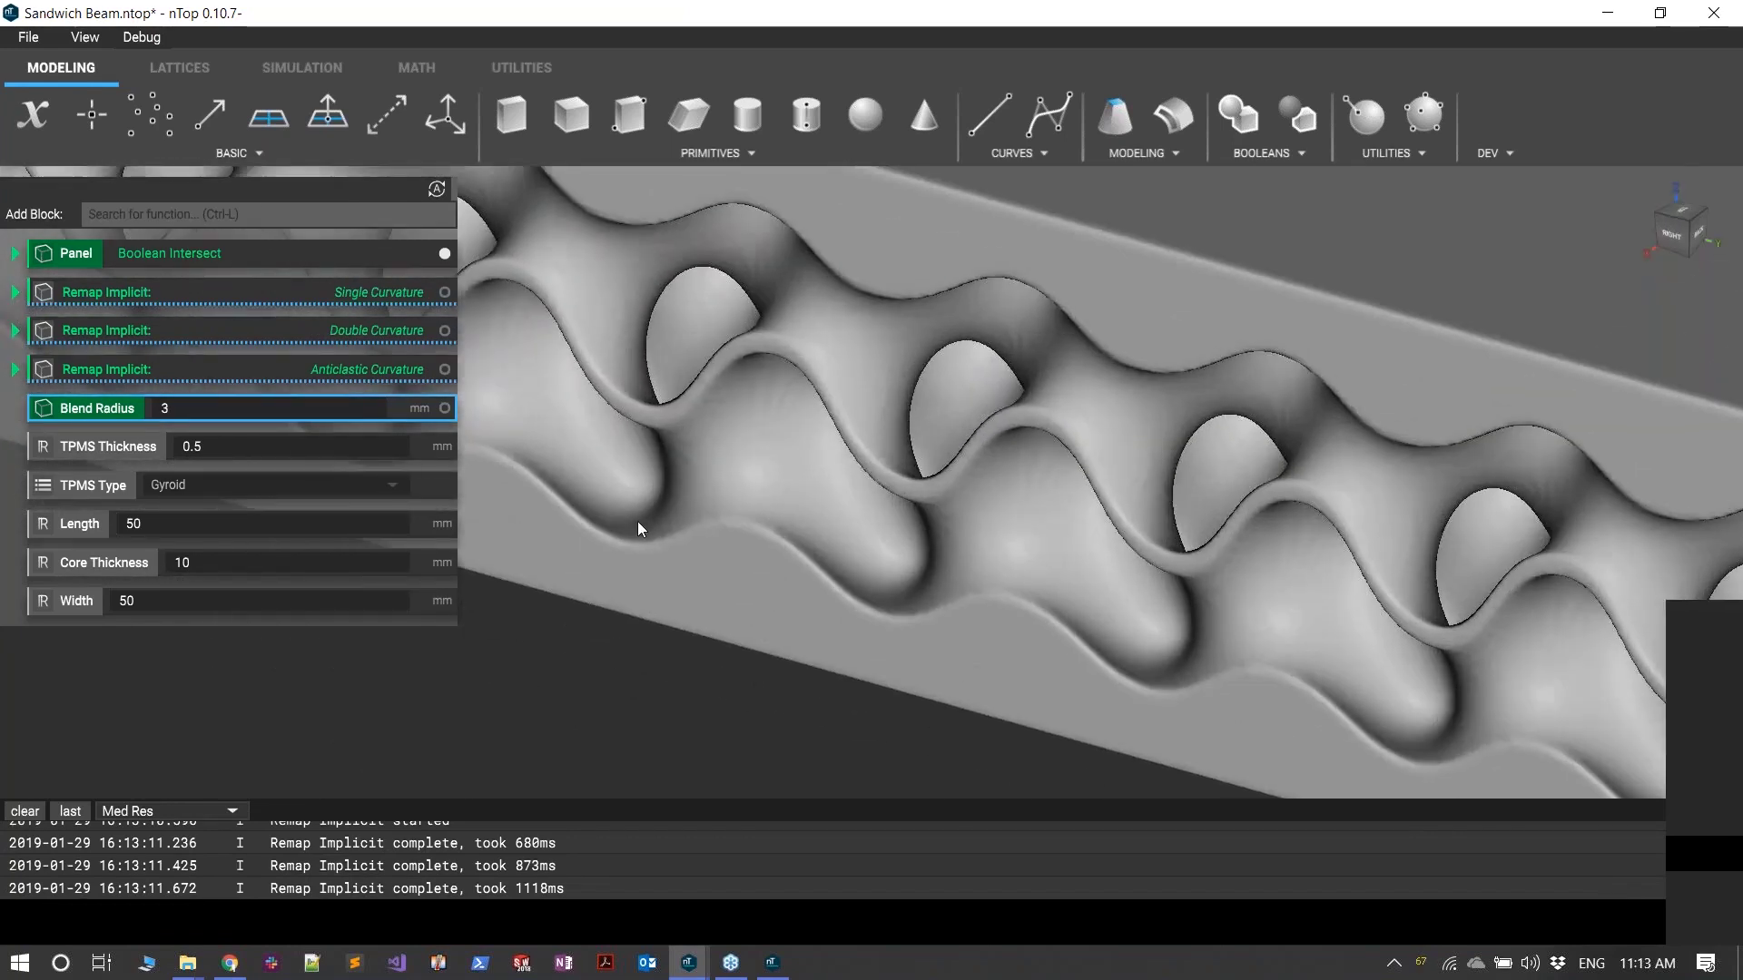
click(479, 738)
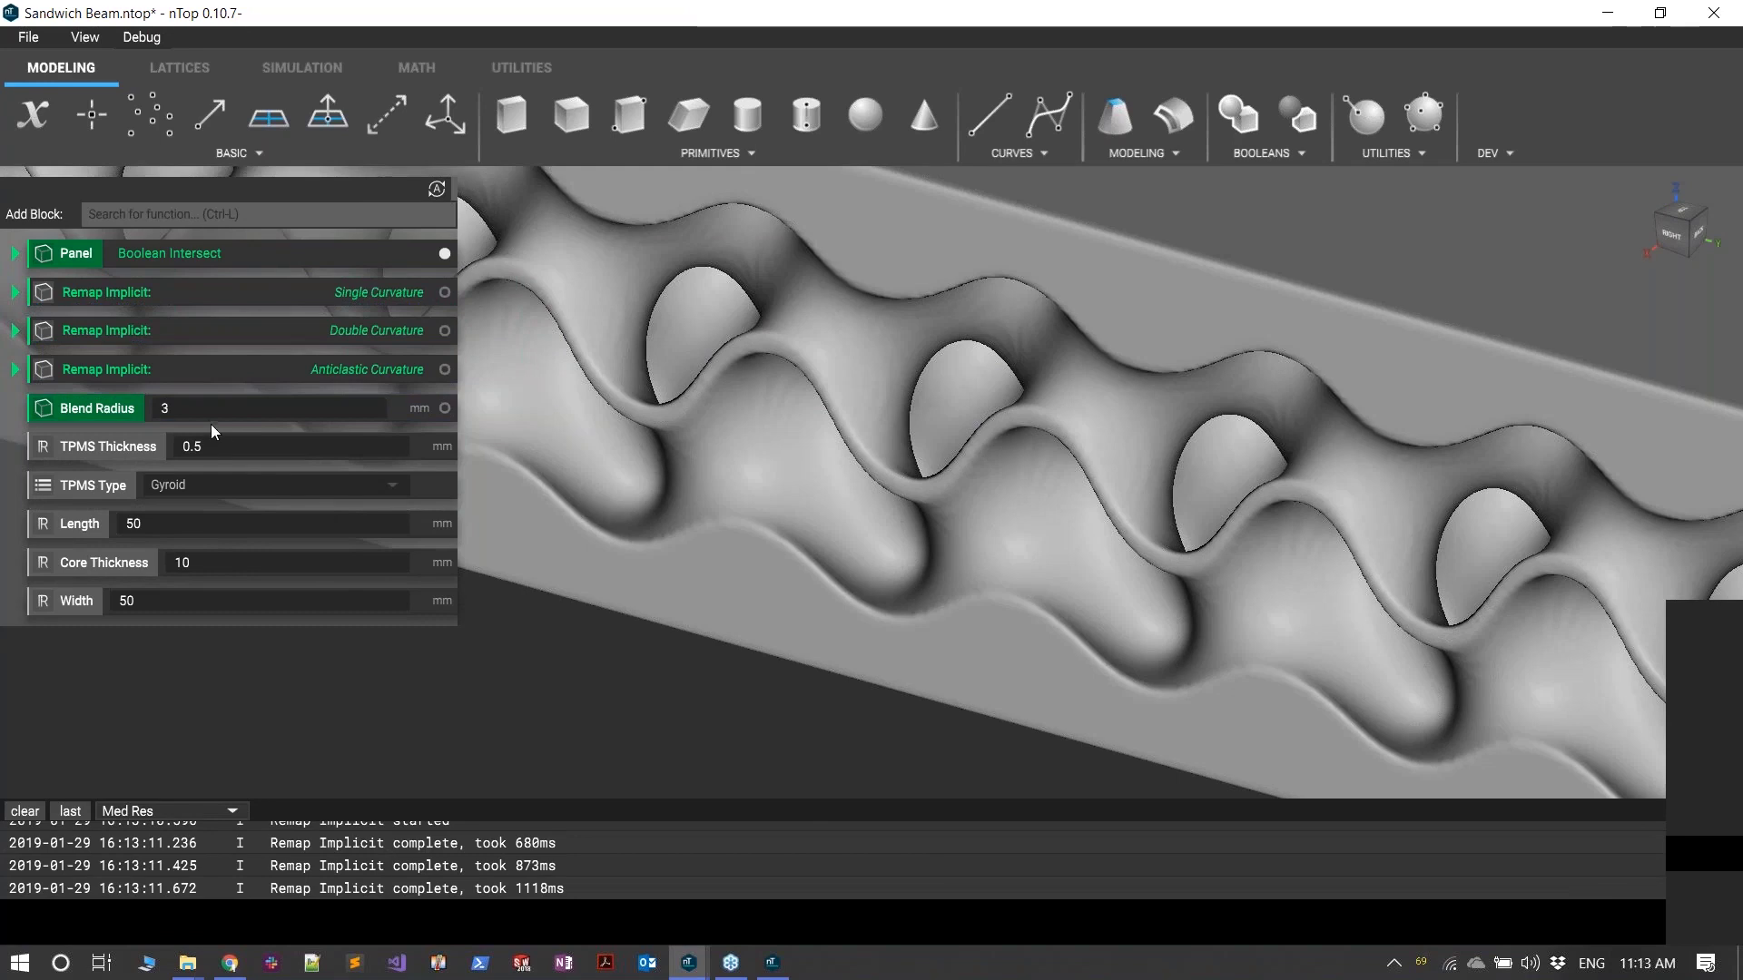
- Change the sandwich panel's TPMS Type to Schwarz
click(245, 485)
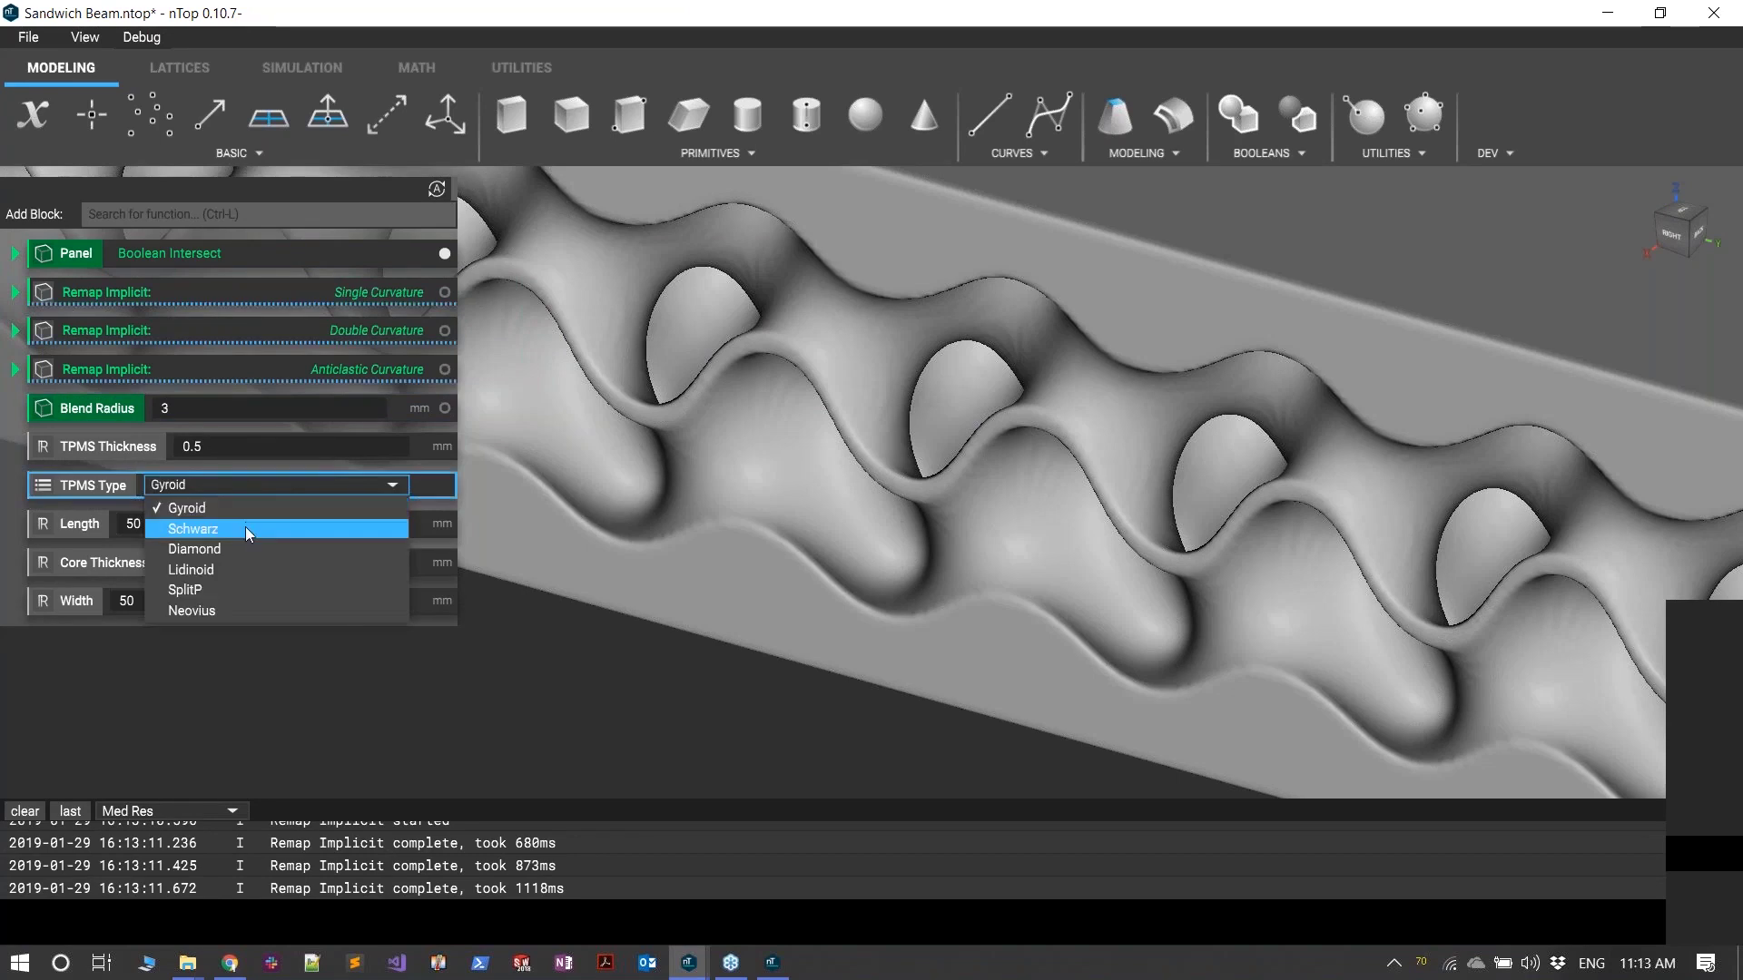
click(245, 528)
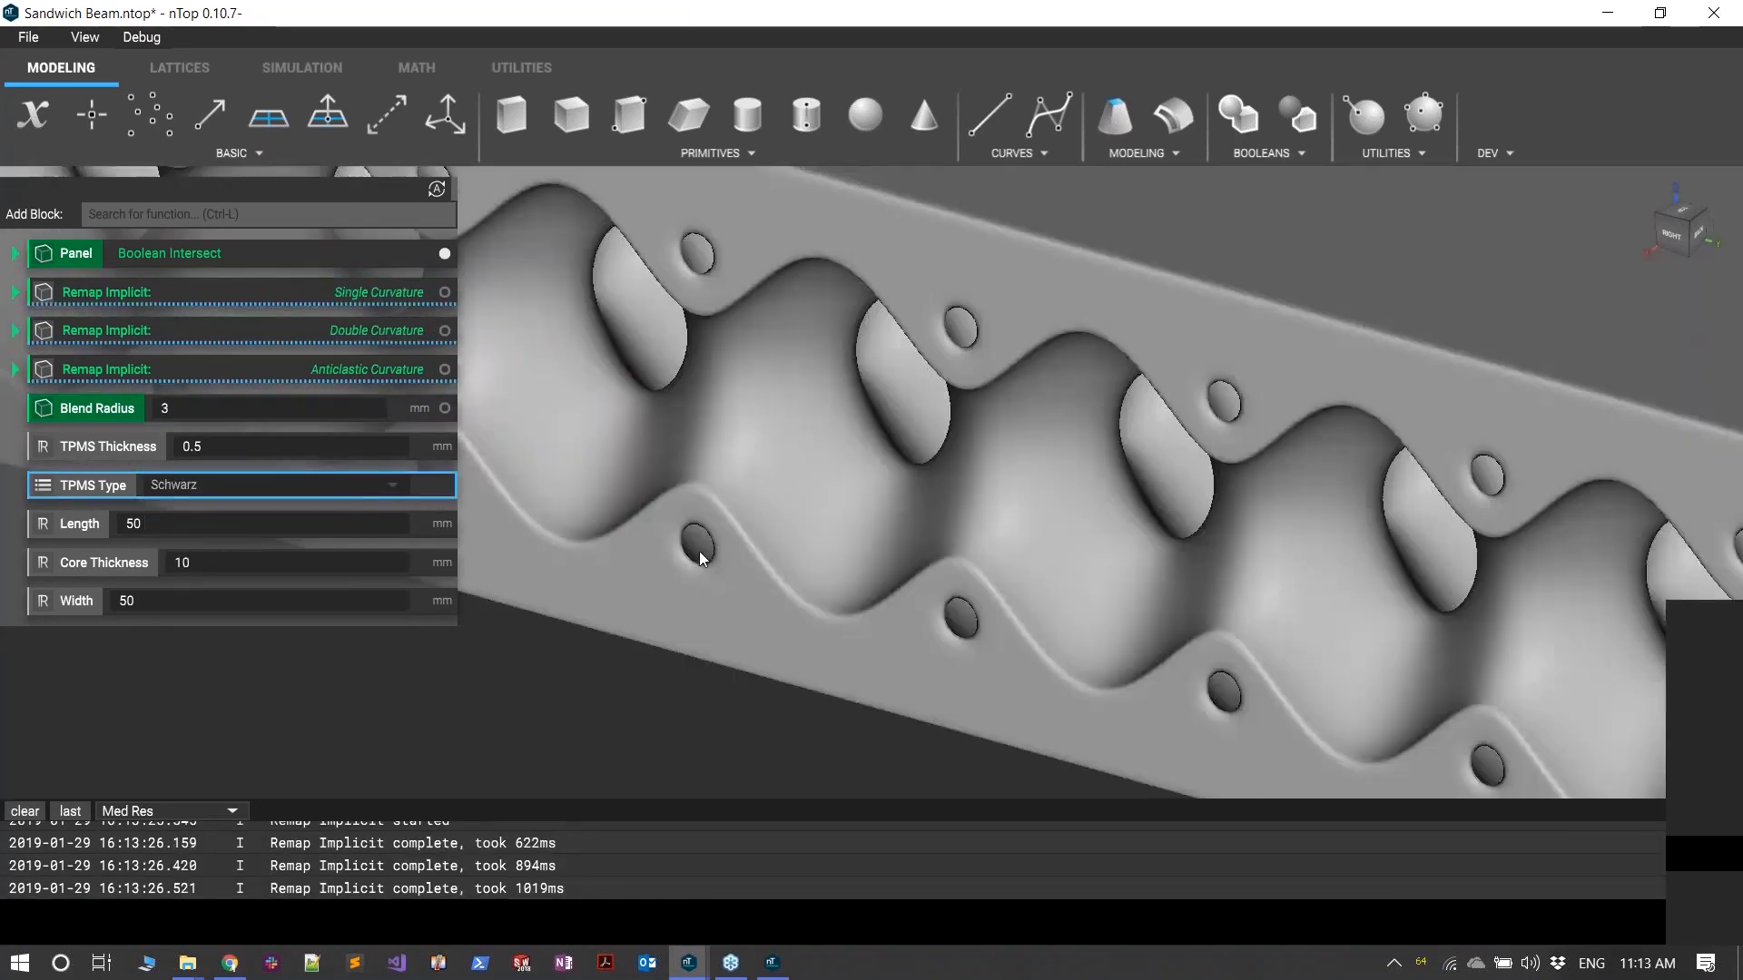
middle_drag(699, 553, 776, 556)
scroll(776, 563, down, 3)
- Set the Blend Radius to 2 mm and check the Schwarz core along the panel's edges
double_click(218, 406)
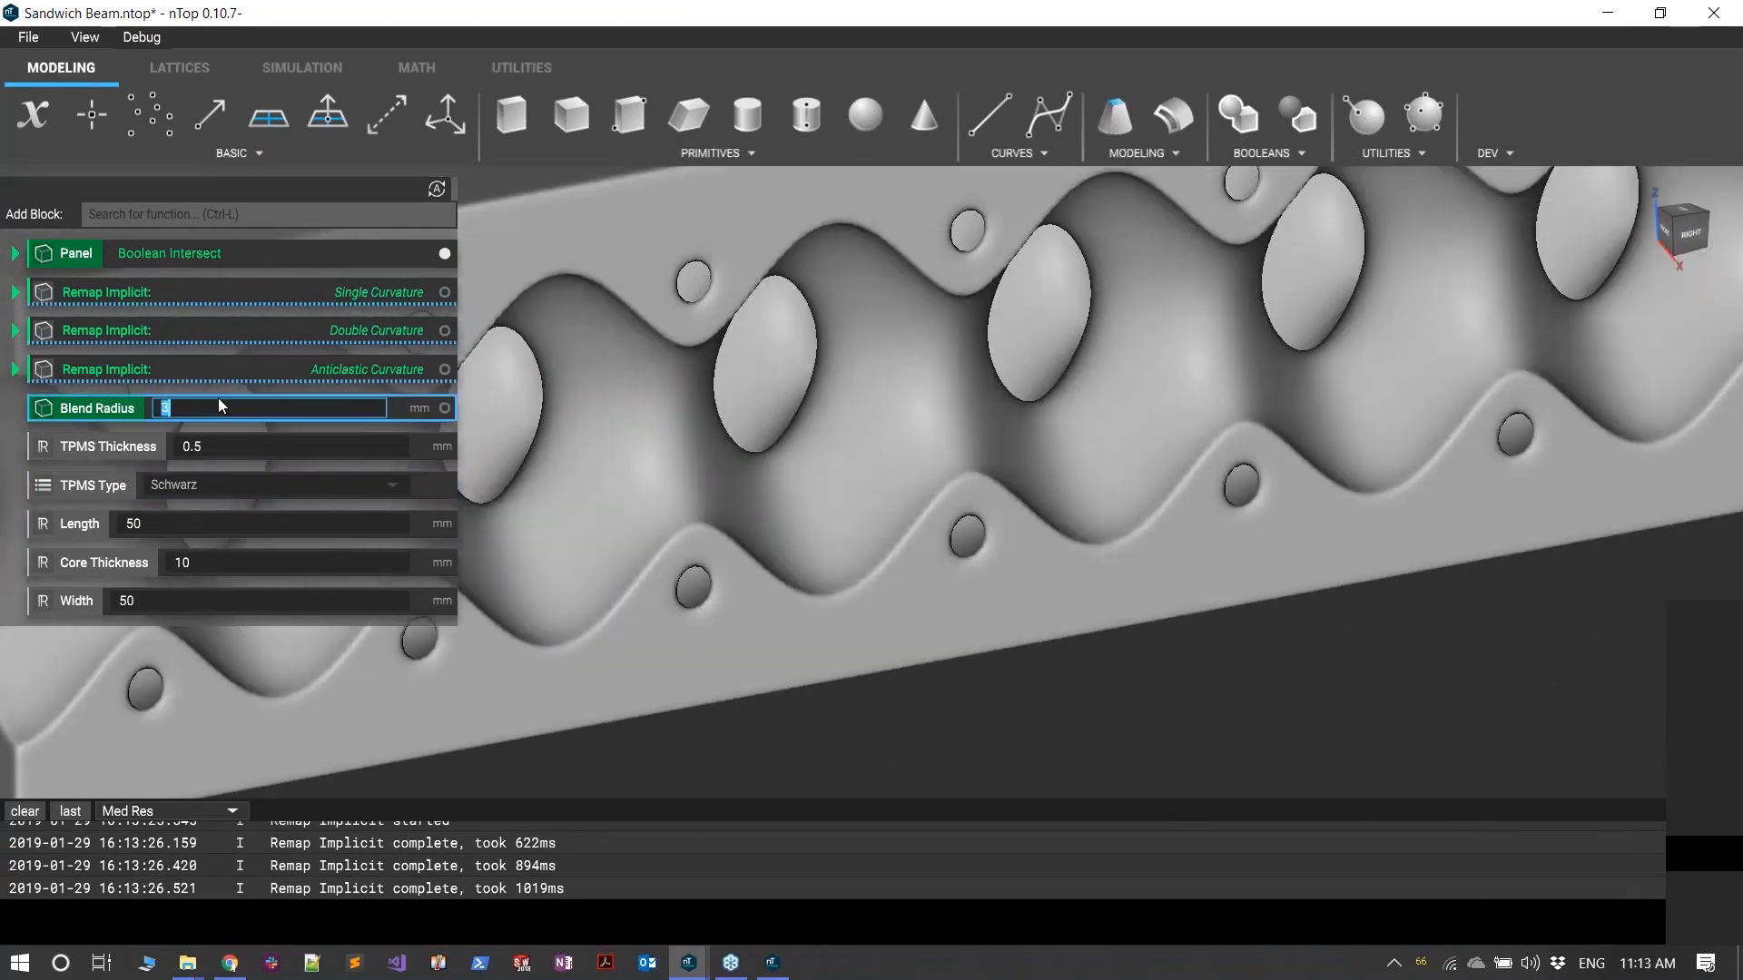
text(2)
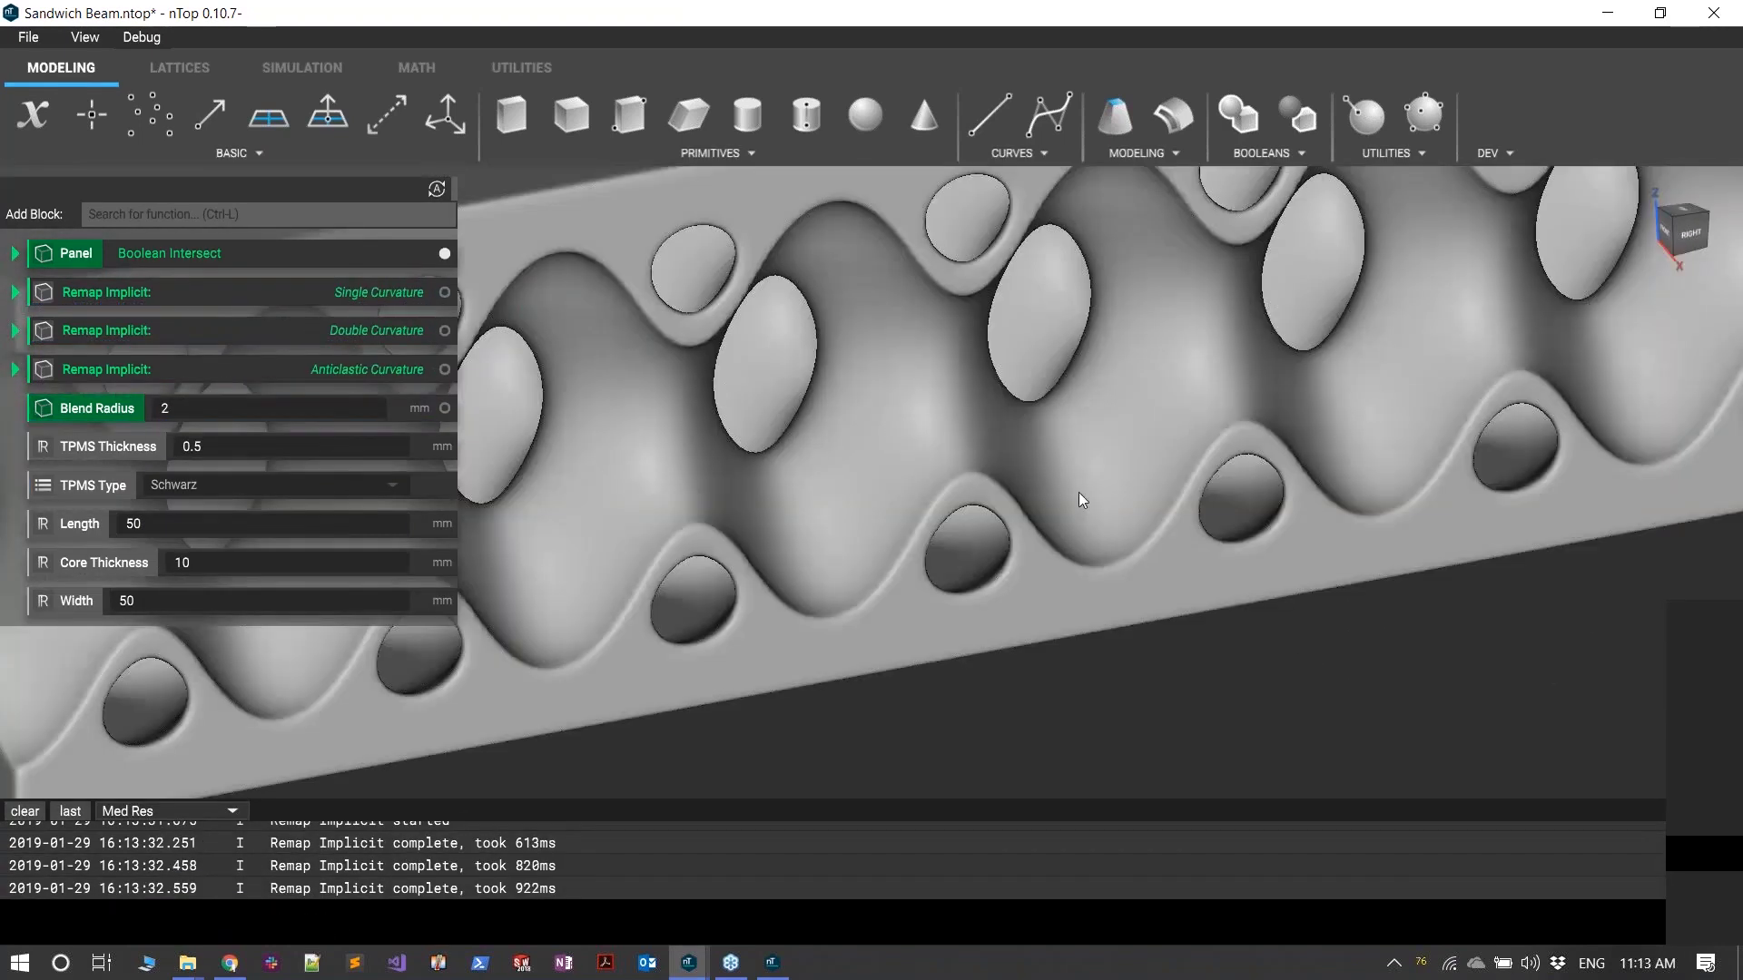
scroll(1261, 421, down, 5)
middle_drag(955, 495, 991, 501)
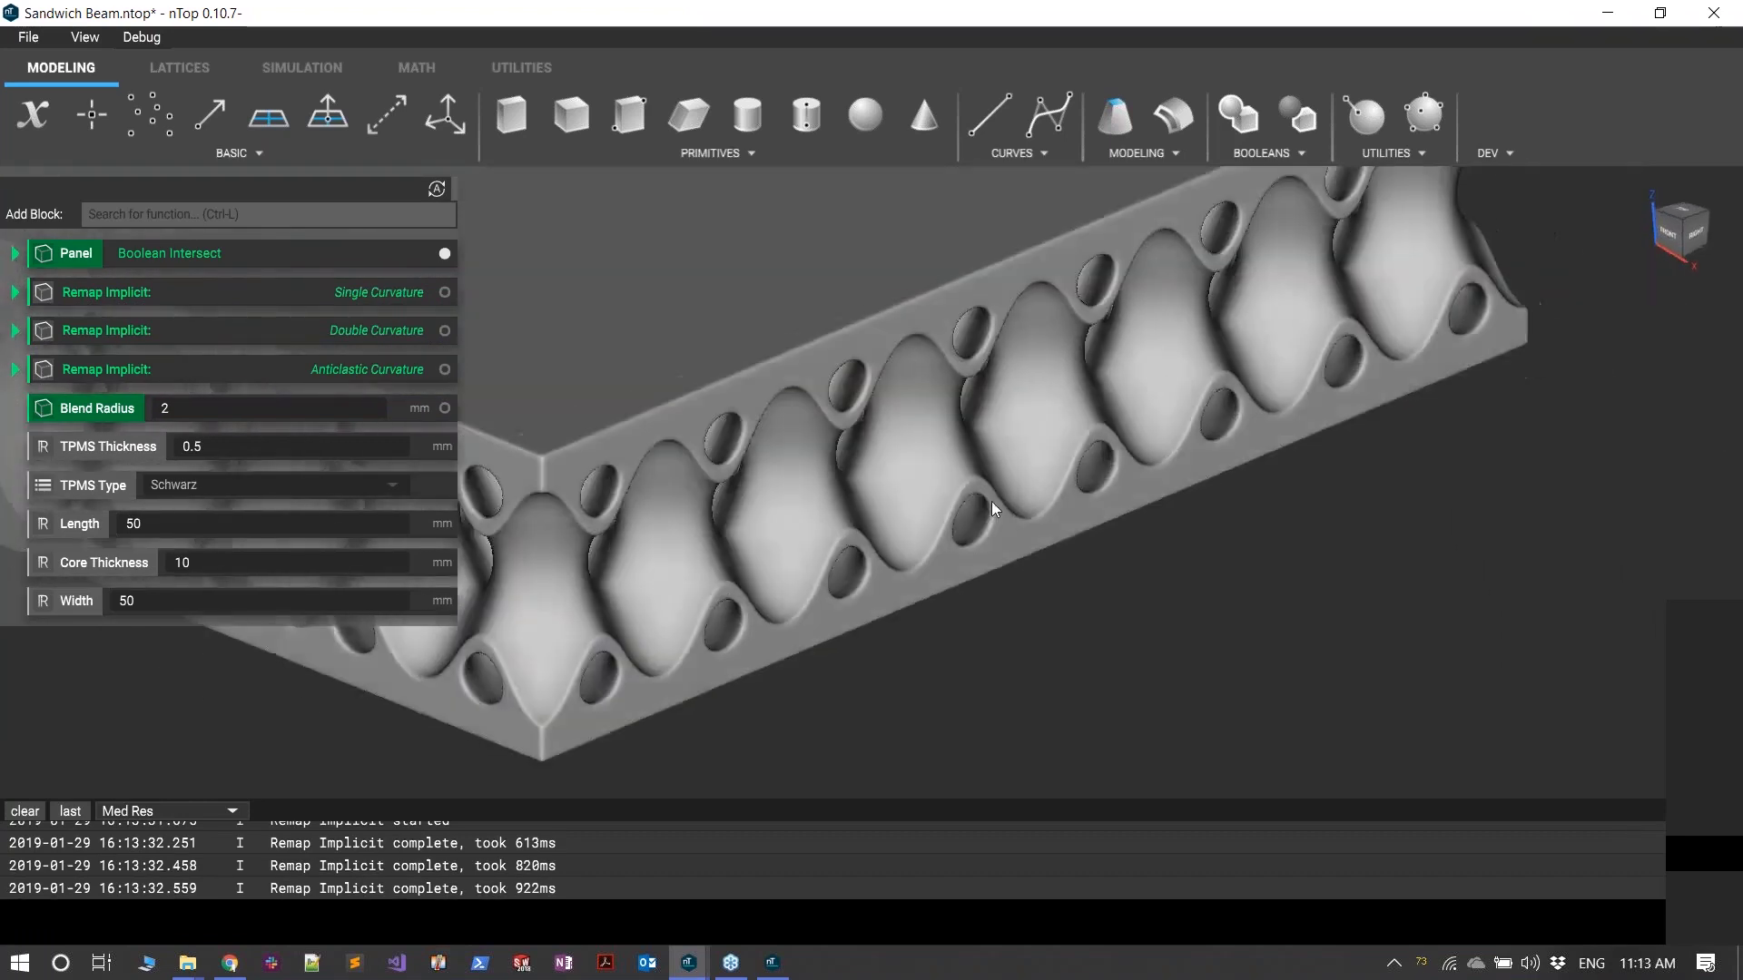
scroll(991, 501, down, 1)
right_drag(717, 478, 884, 535)
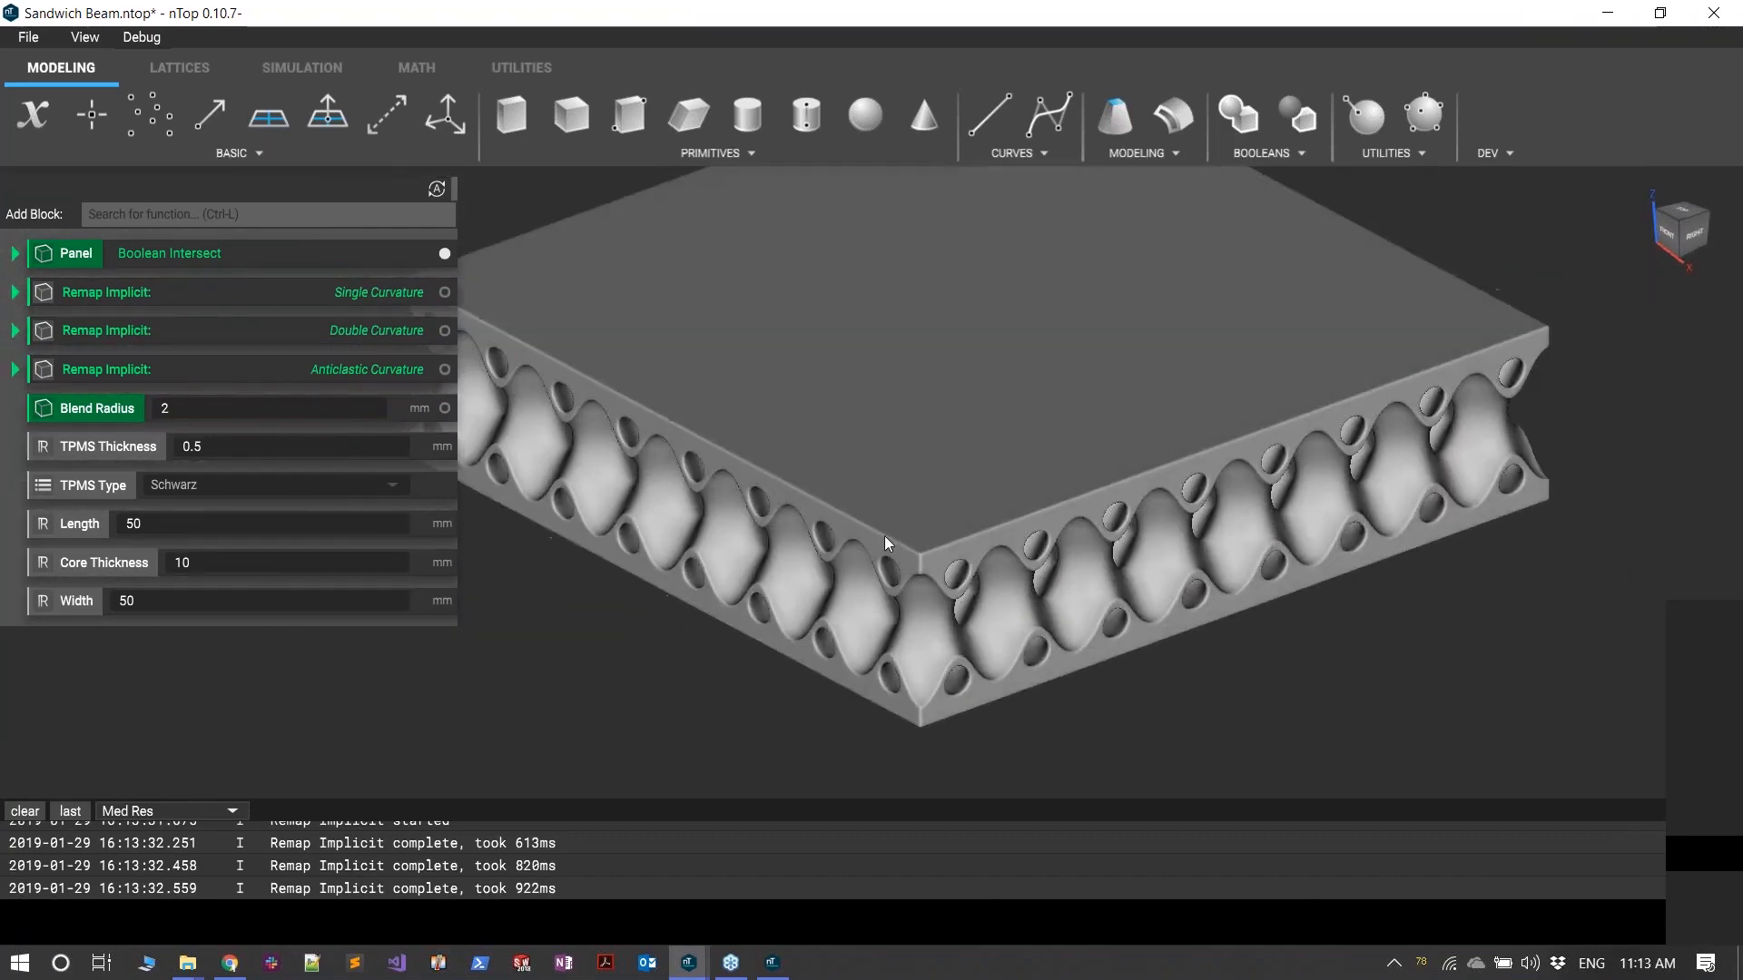
- Display the Single Curvature version in place of the flat panel, followed by the Double Curvature version
click(444, 291)
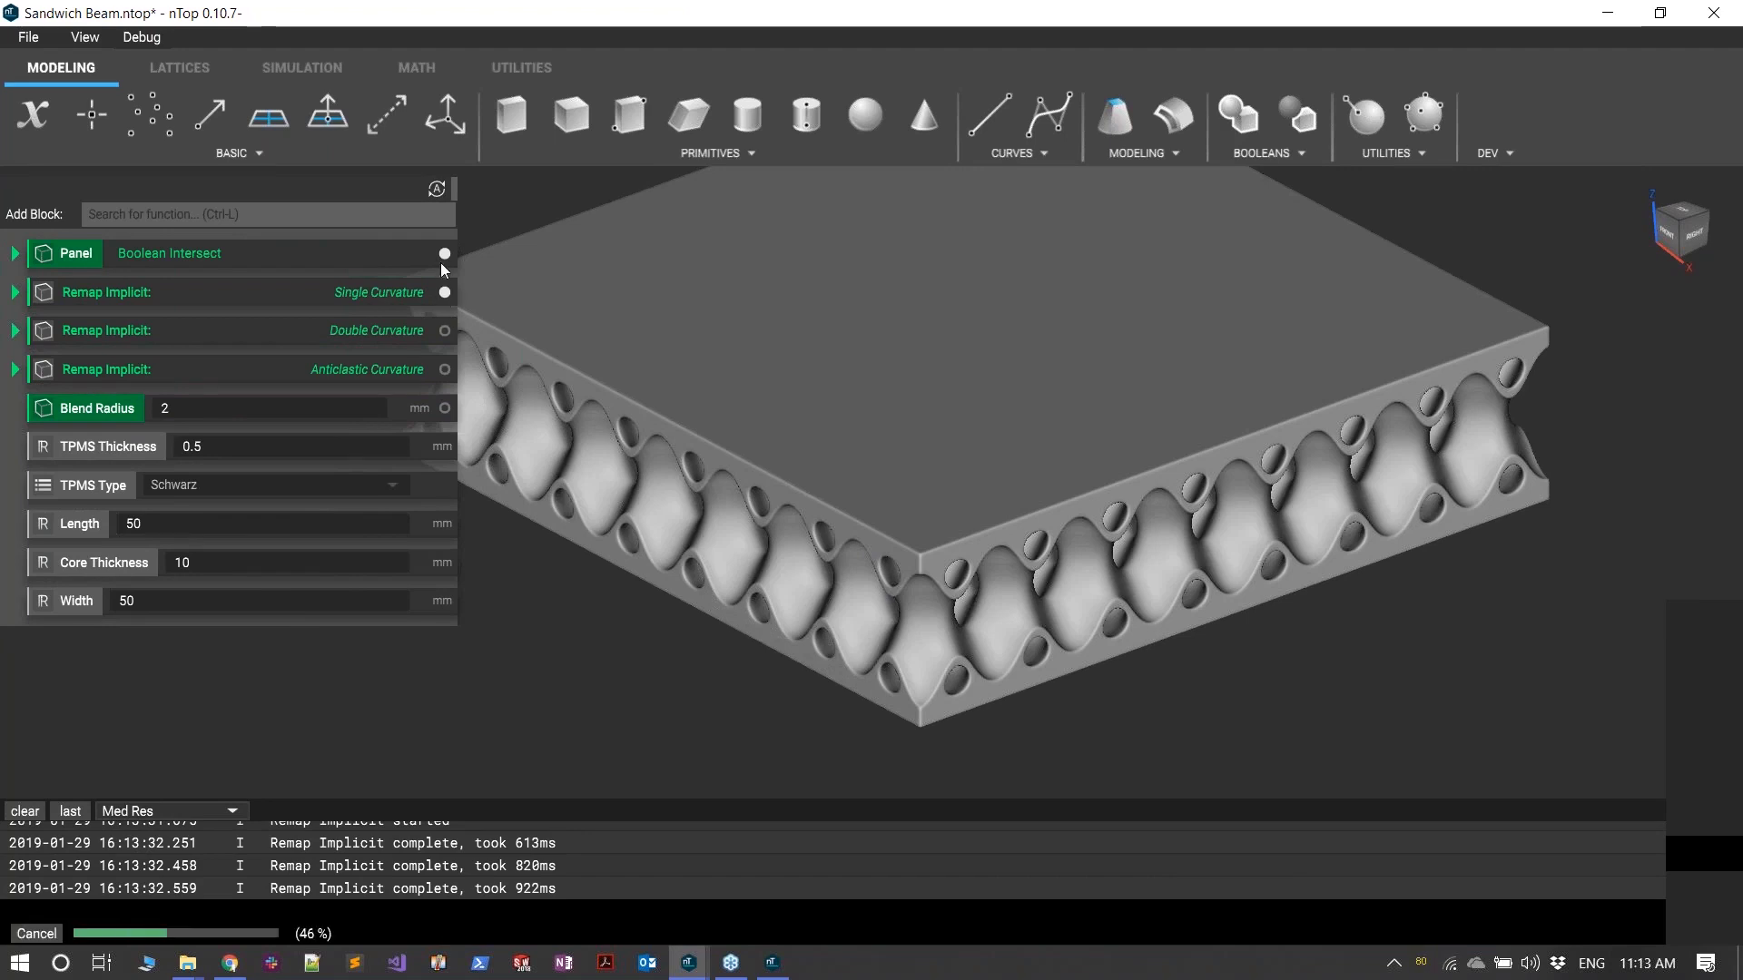
middle_drag(727, 384, 1008, 386)
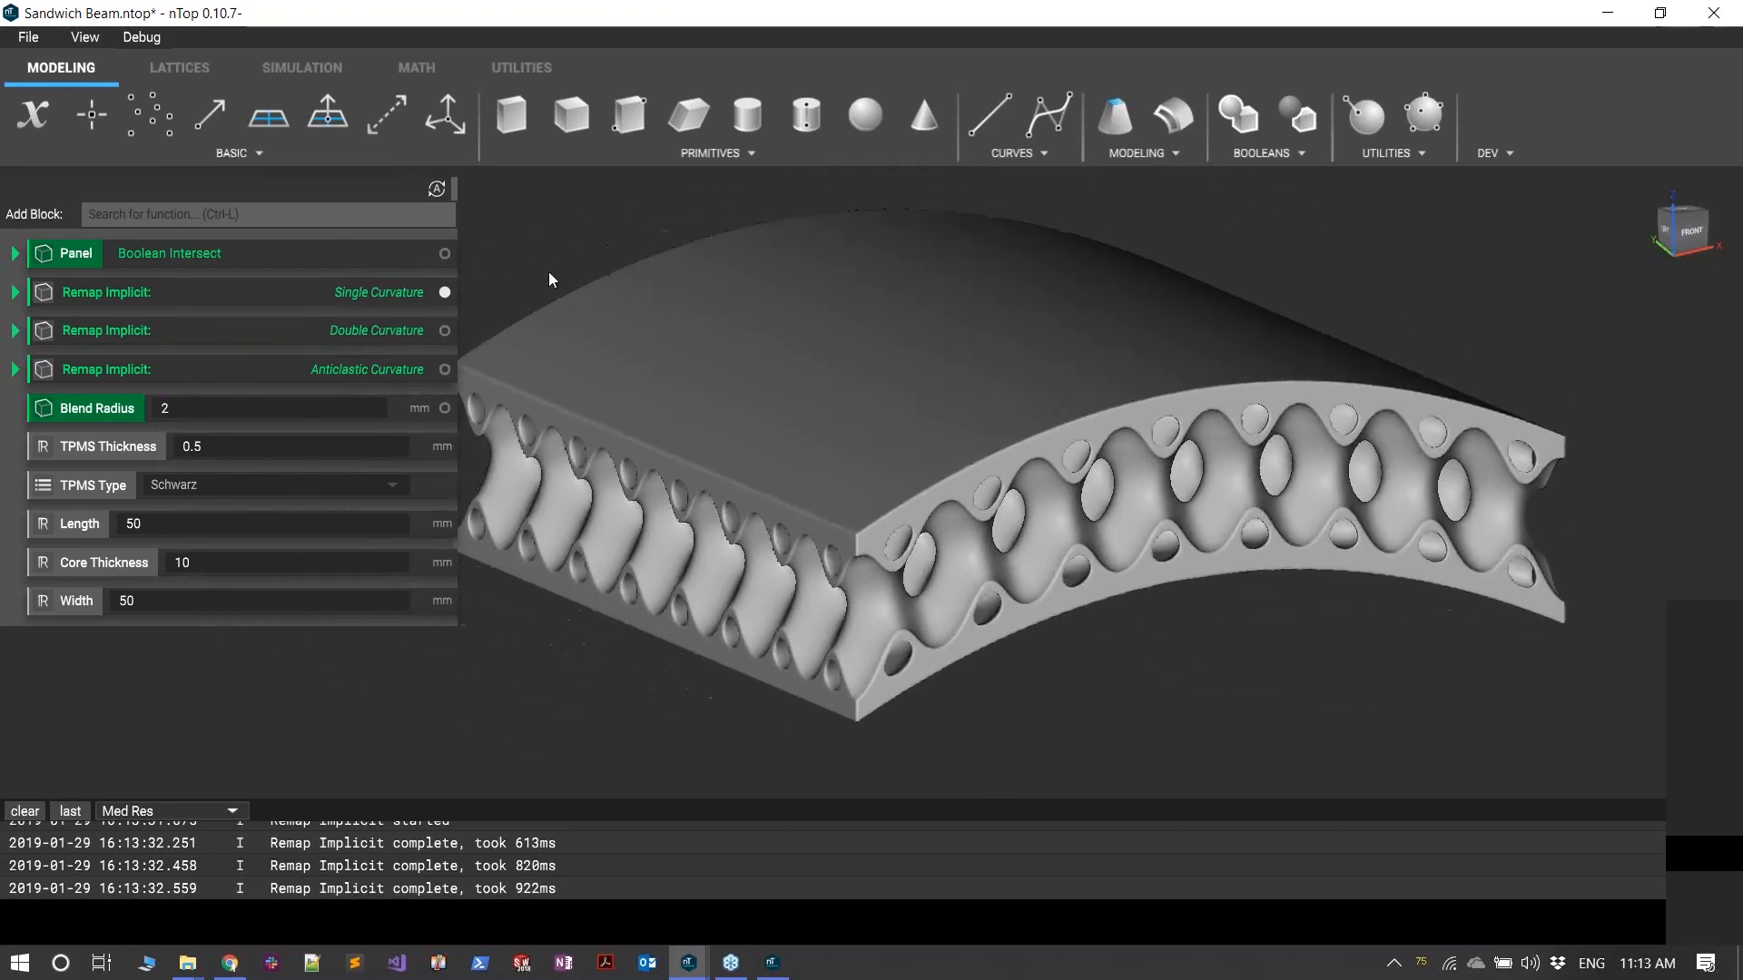
click(444, 331)
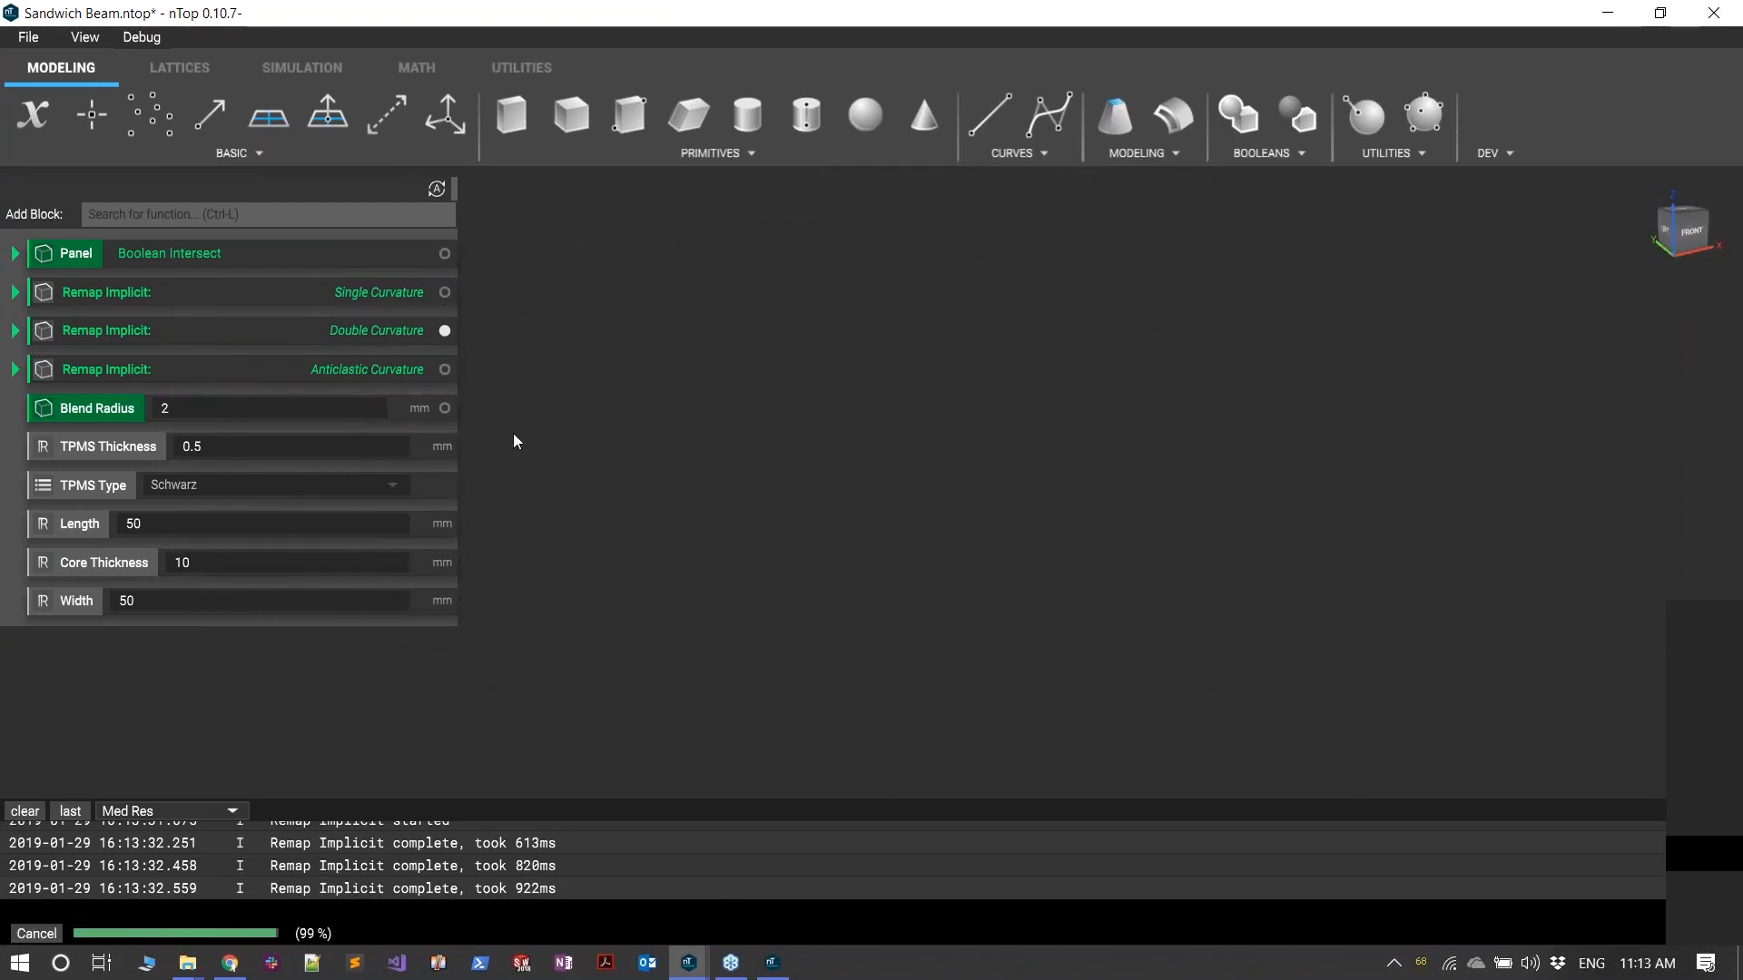
middle_drag(761, 459, 894, 295)
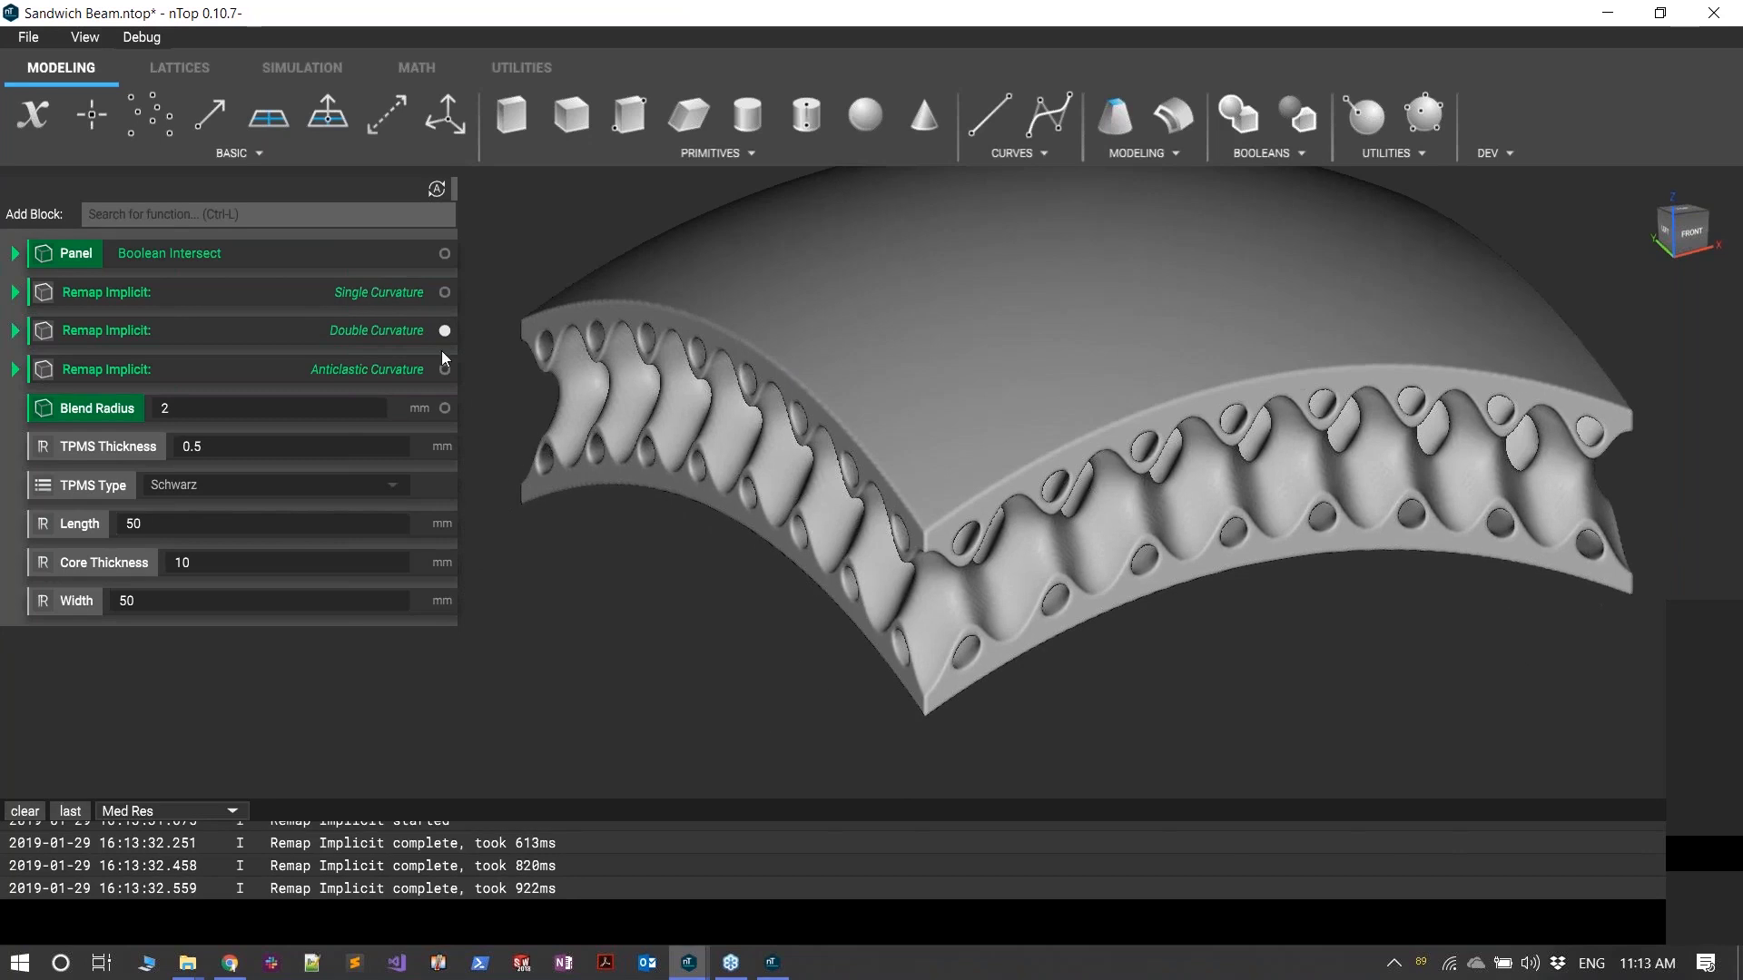
- Display the Anticlastic Curvature version, hide the Double Curvature one, and view the saddle shape from several sides
click(445, 370)
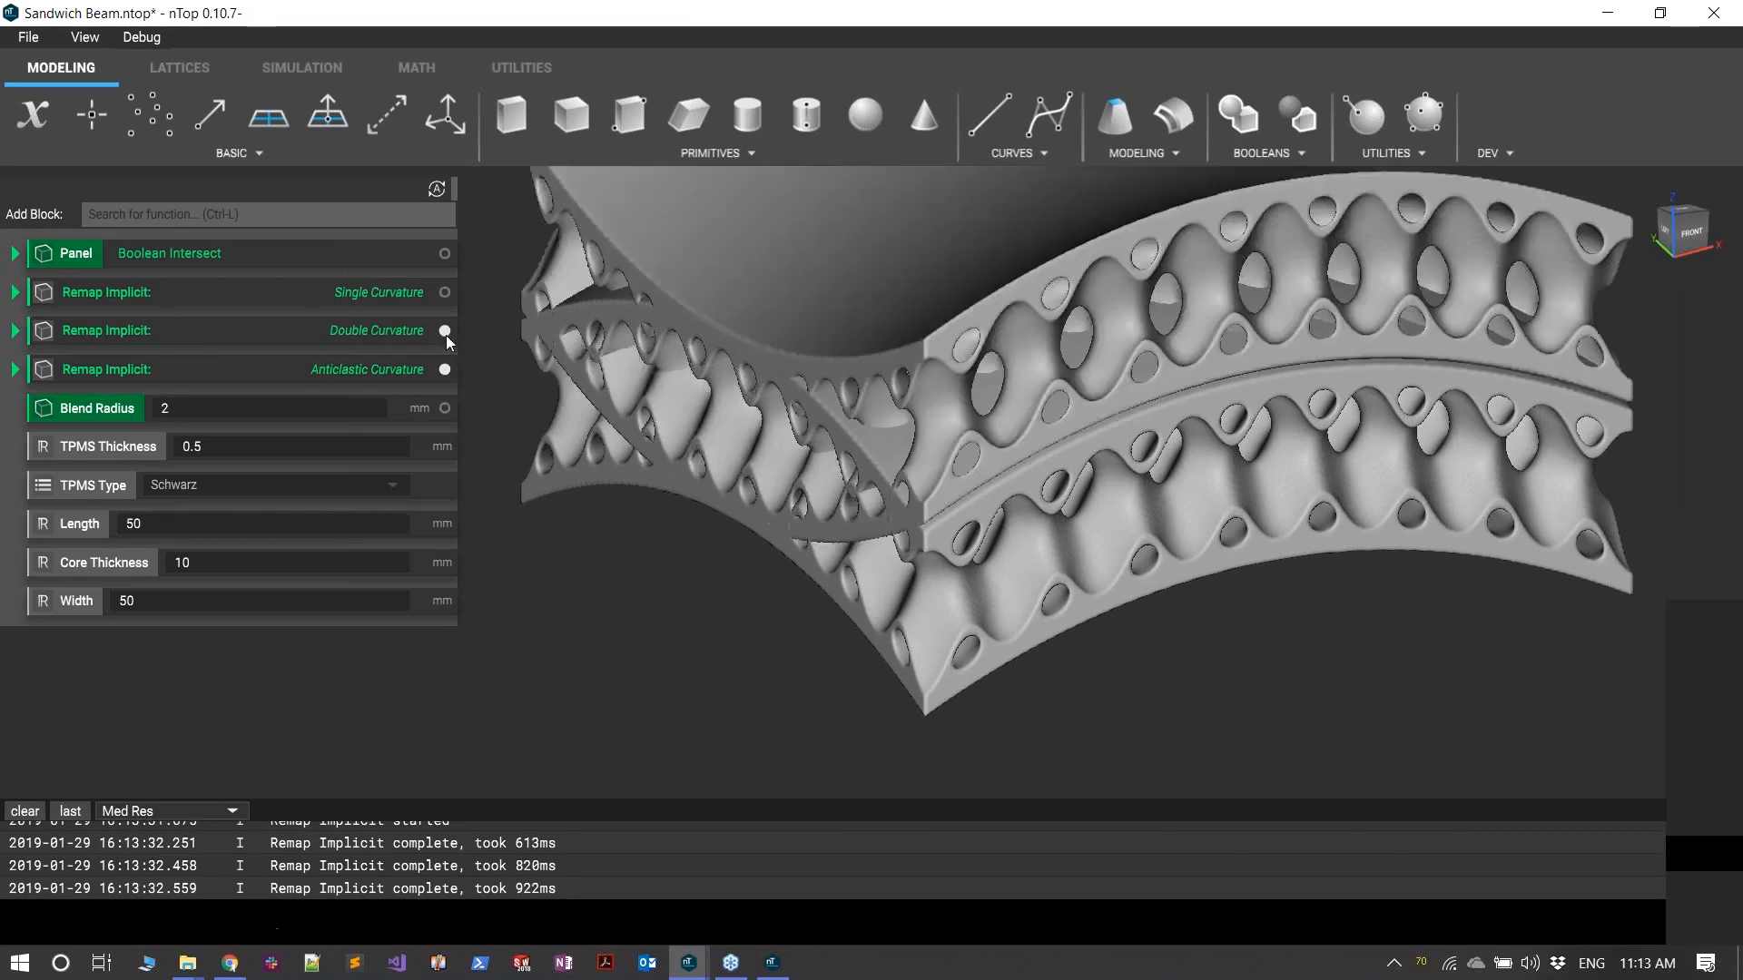
right_drag(469, 337, 780, 541)
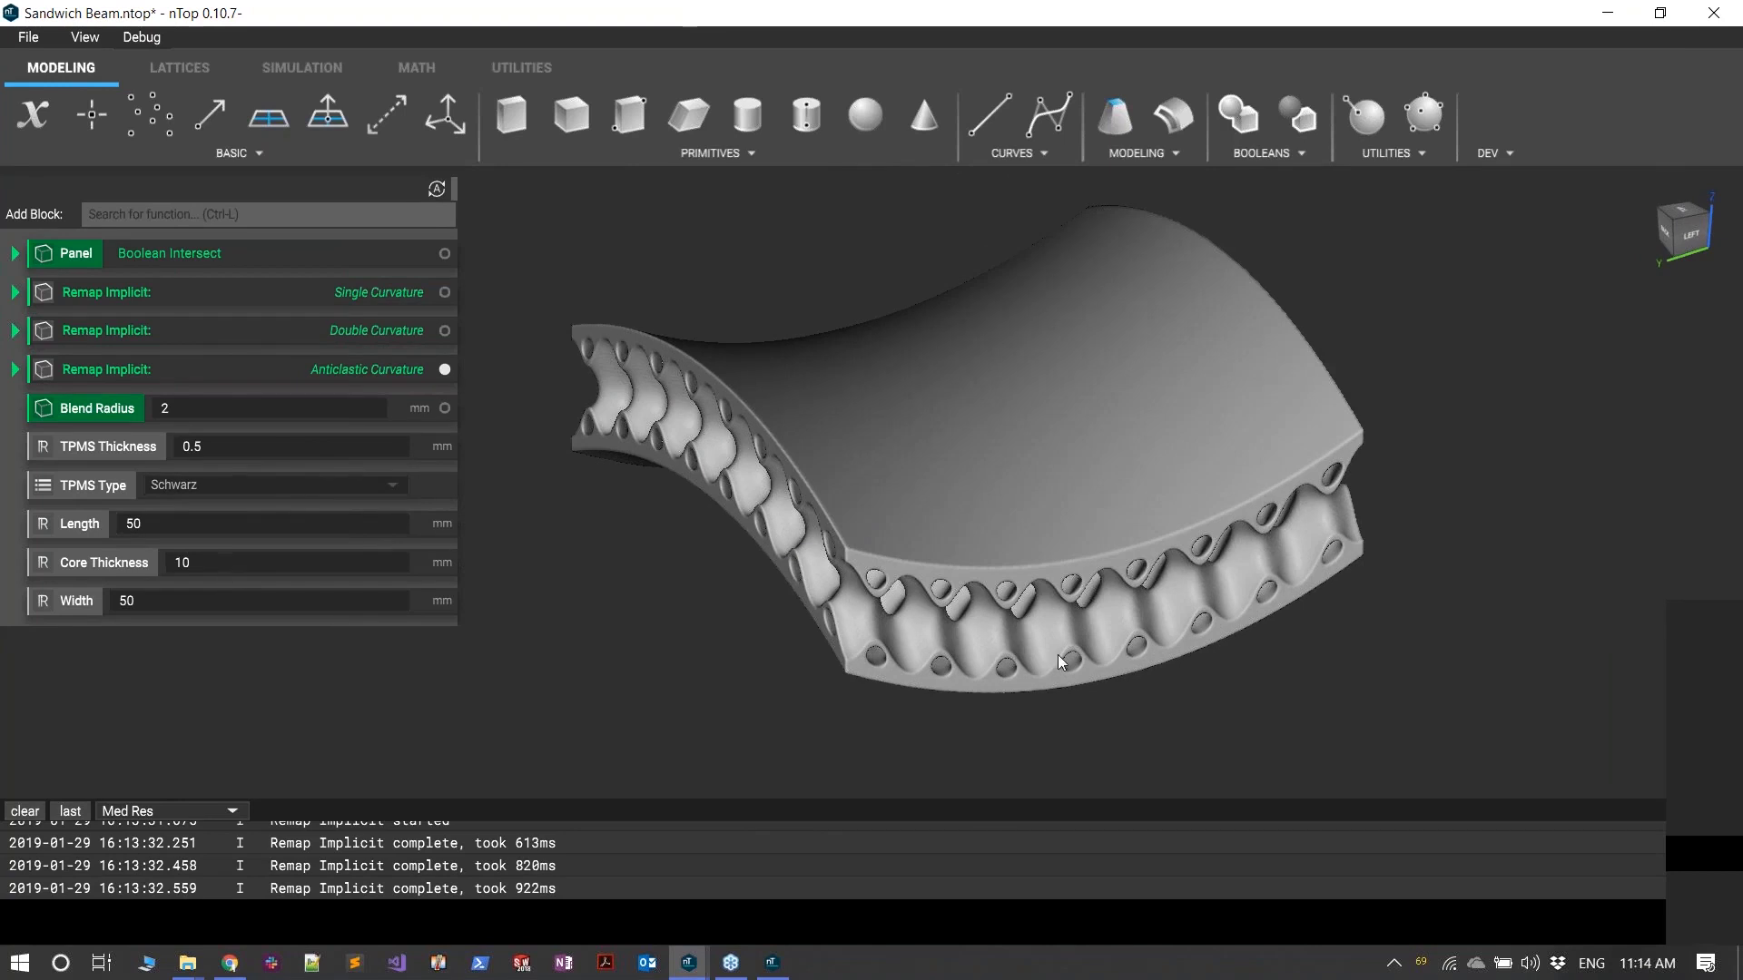
mouse_move(943, 640)
right_down()
mouse_move(996, 623)
mouse_move(778, 575)
mouse_move(434, 633)
right_up()
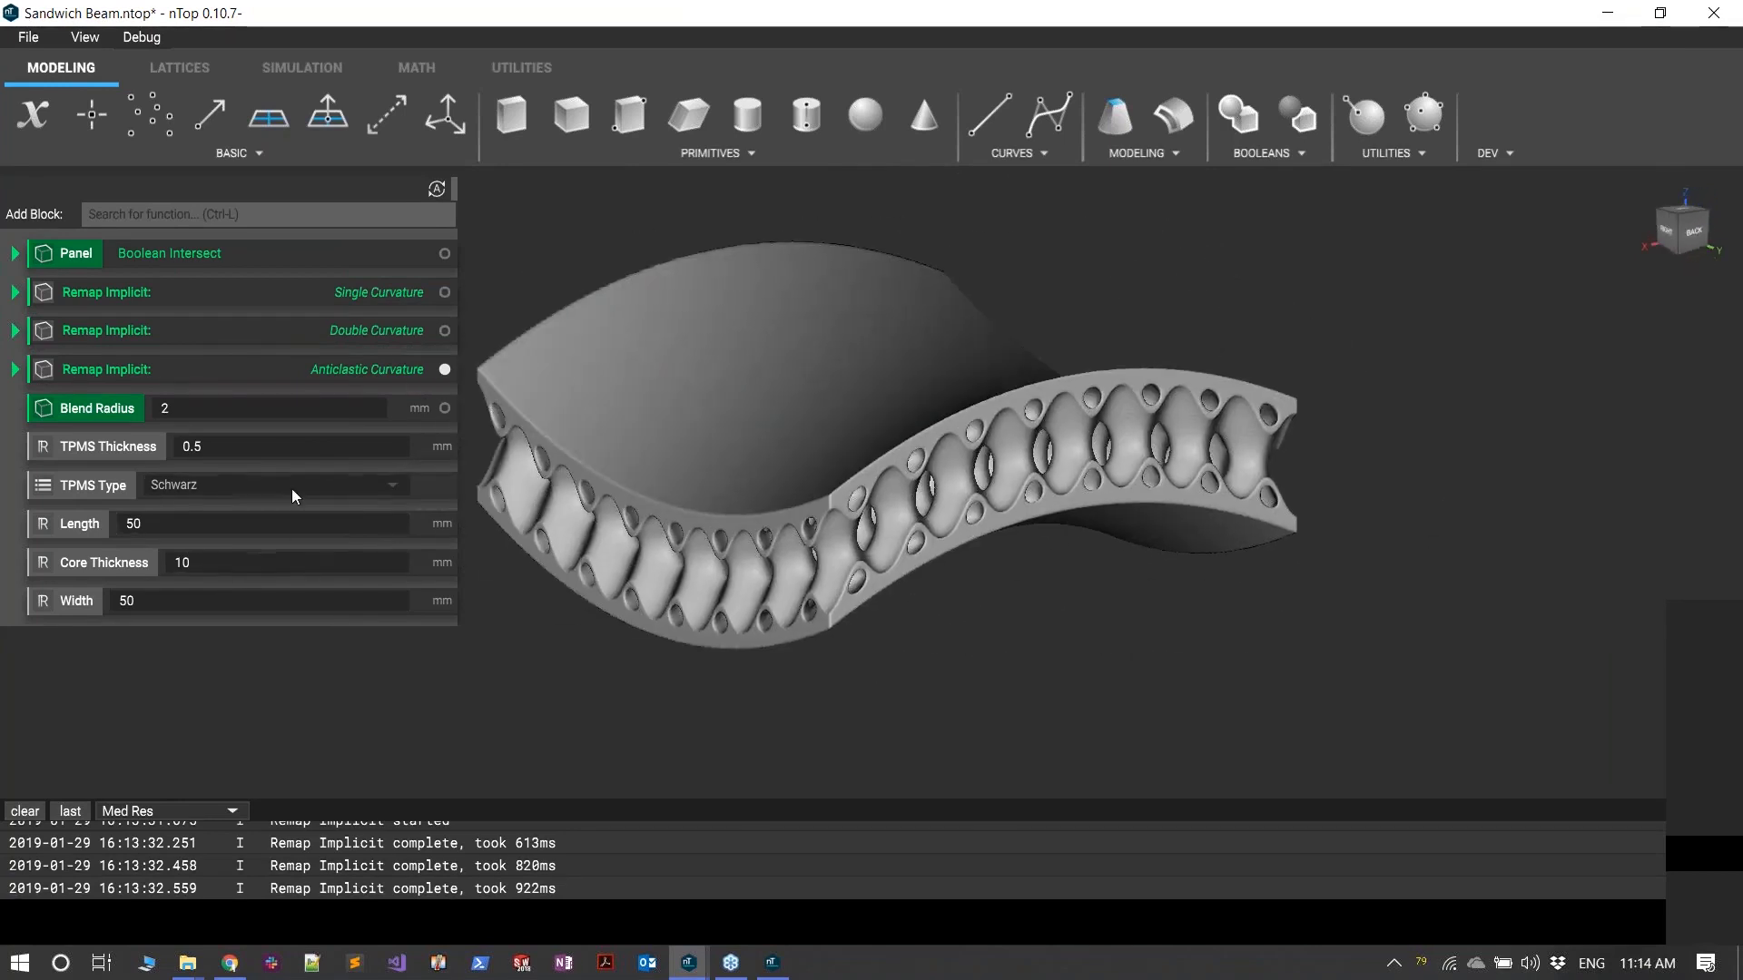
- Set the sandwich panel's Core Thickness to 20 mm and change its TPMS Type to Gyroid
click(270, 564)
text(20)
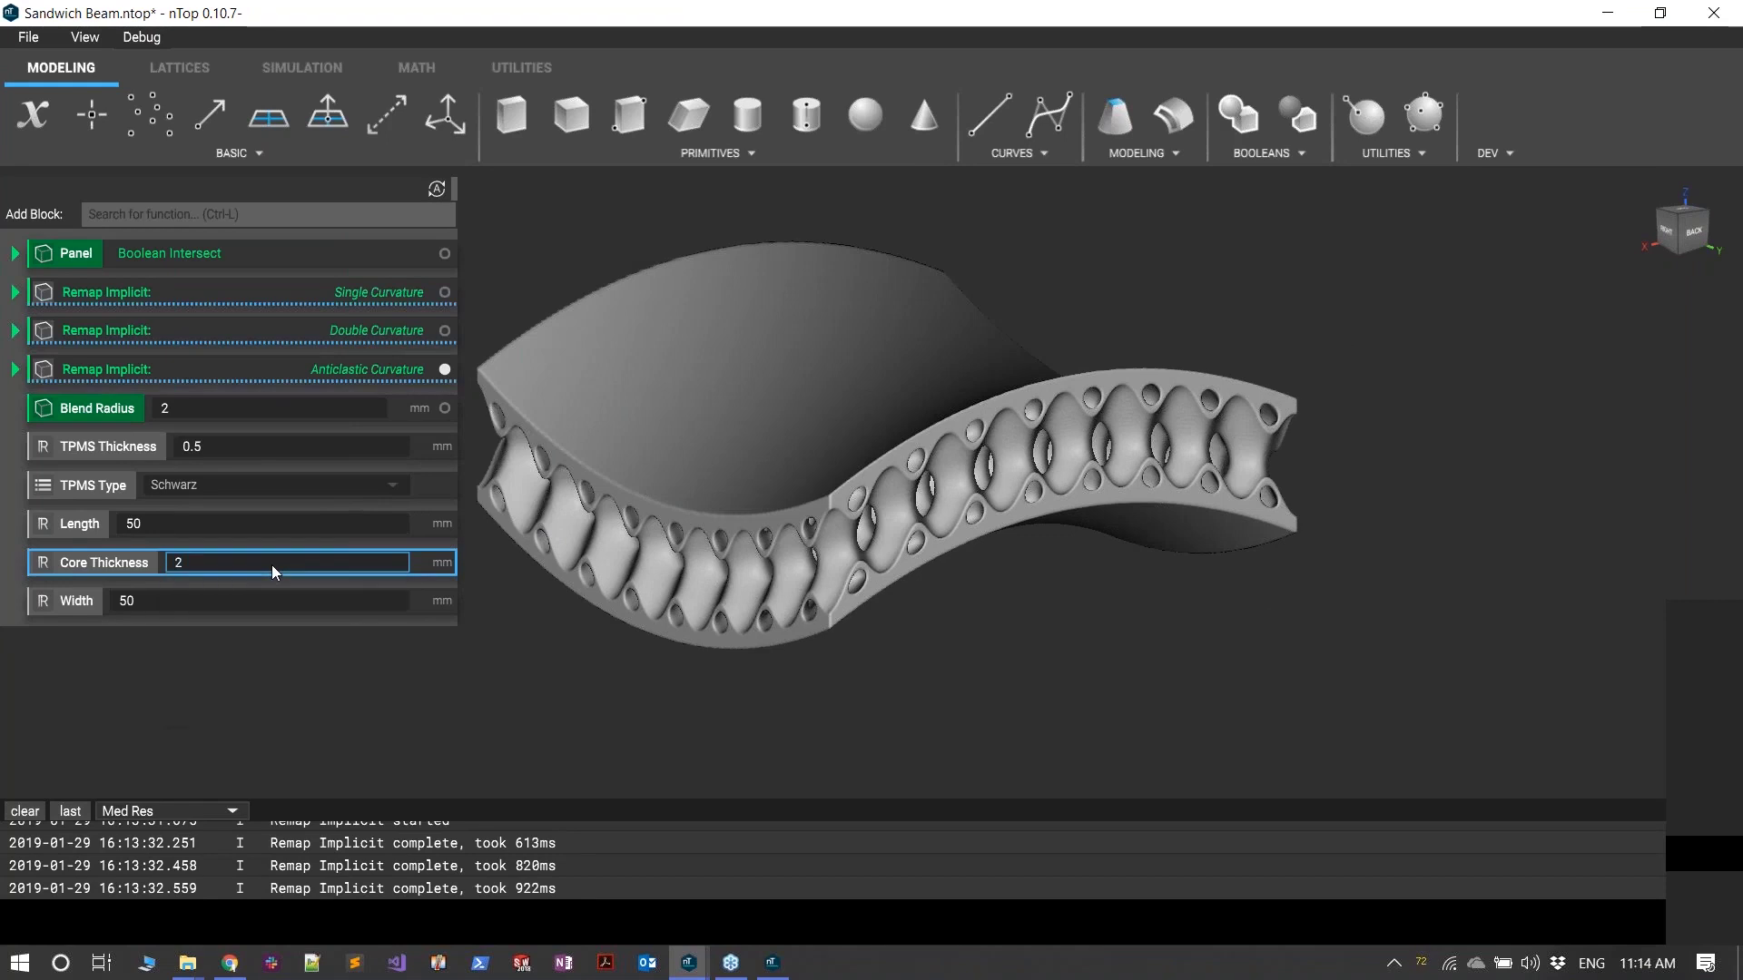
key(Return)
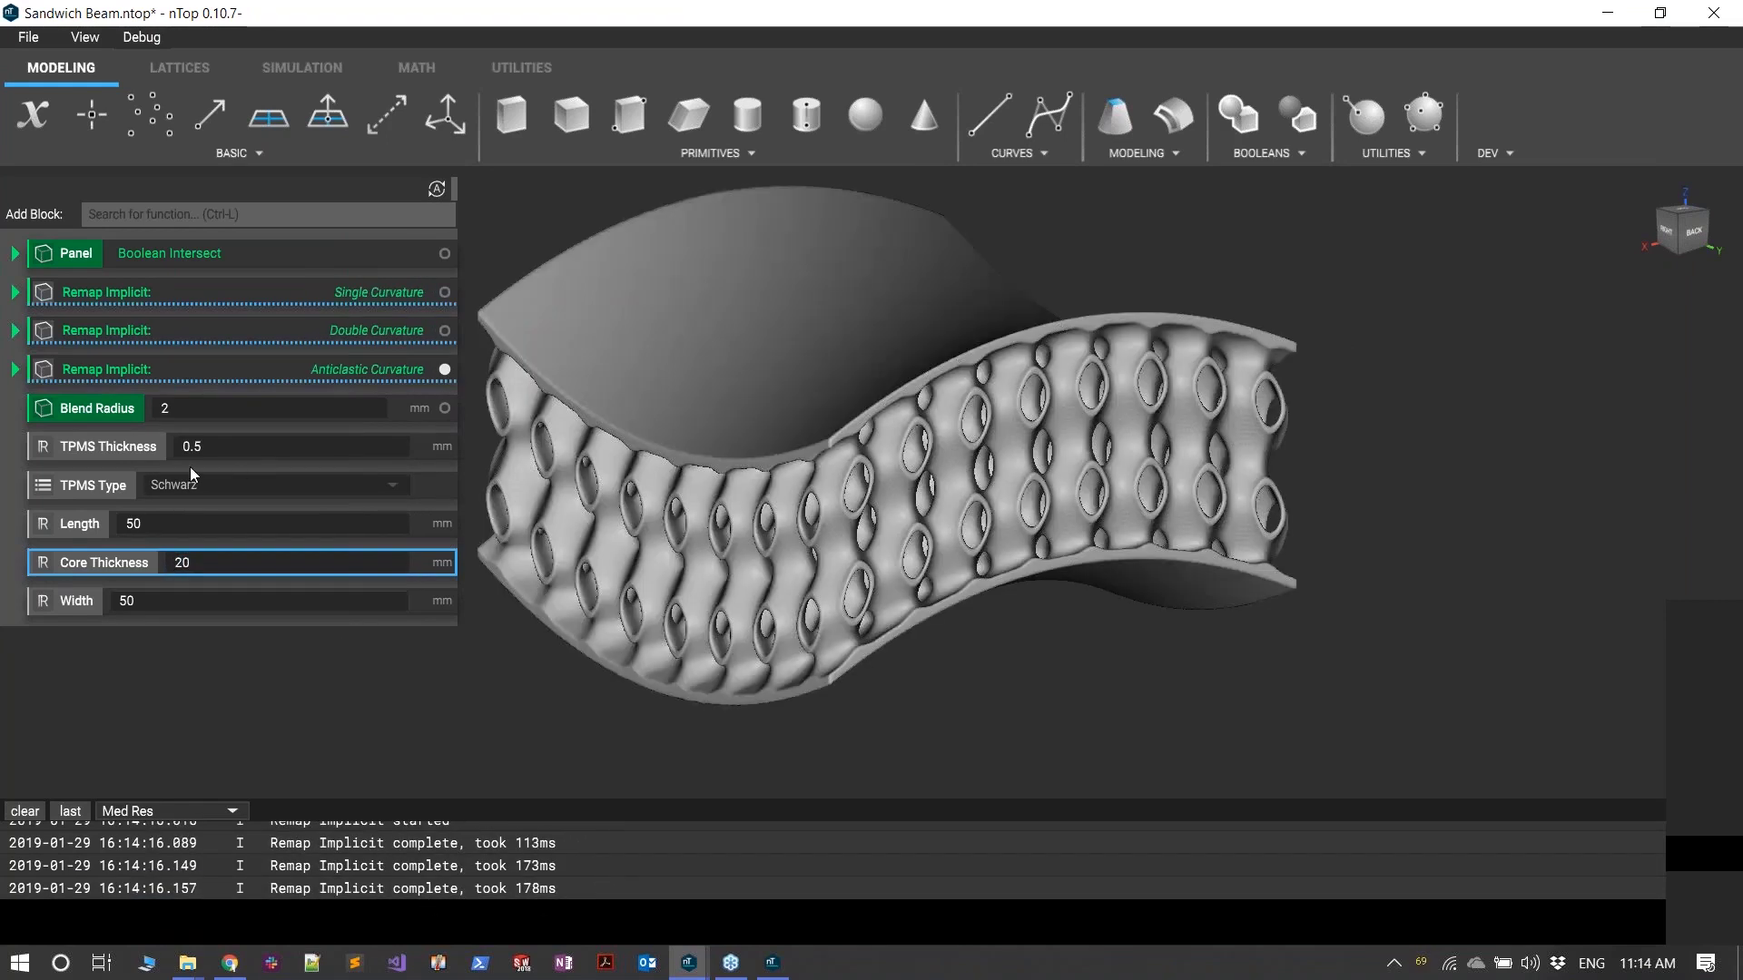
click(192, 481)
click(202, 509)
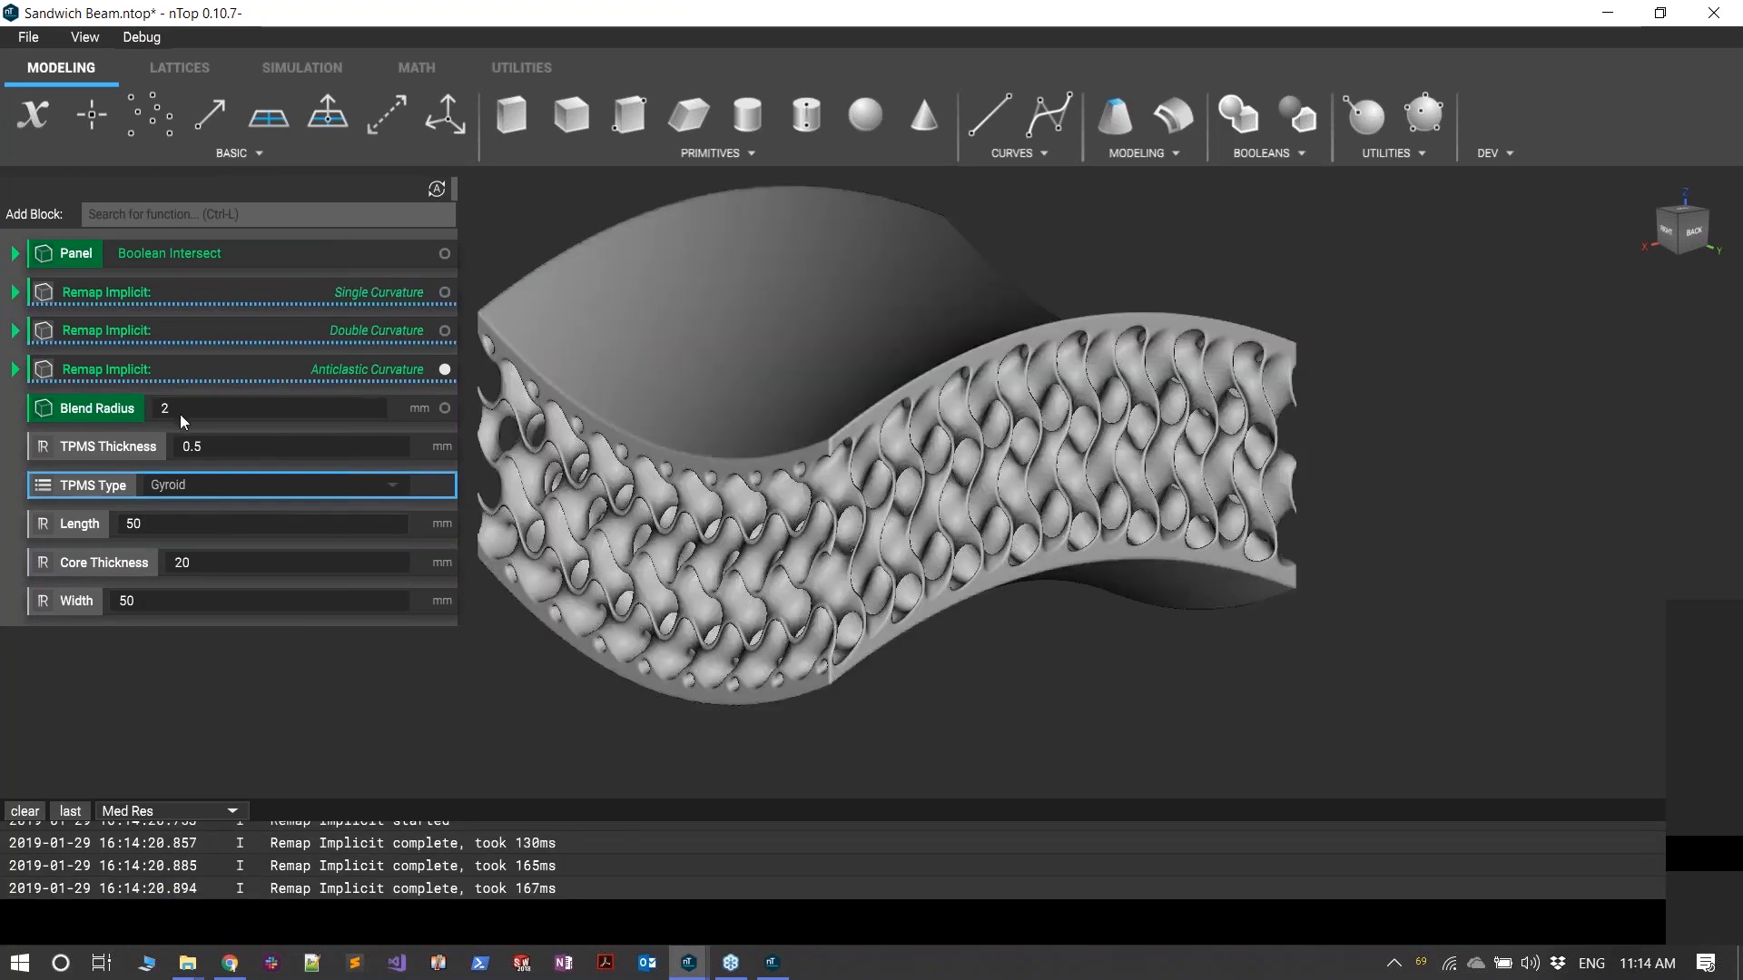
- Set the Blend Radius to 3 mm and inspect the gyroid core along the saddle panel's edges
click(180, 411)
middle_drag(750, 603, 884, 616)
text(3)
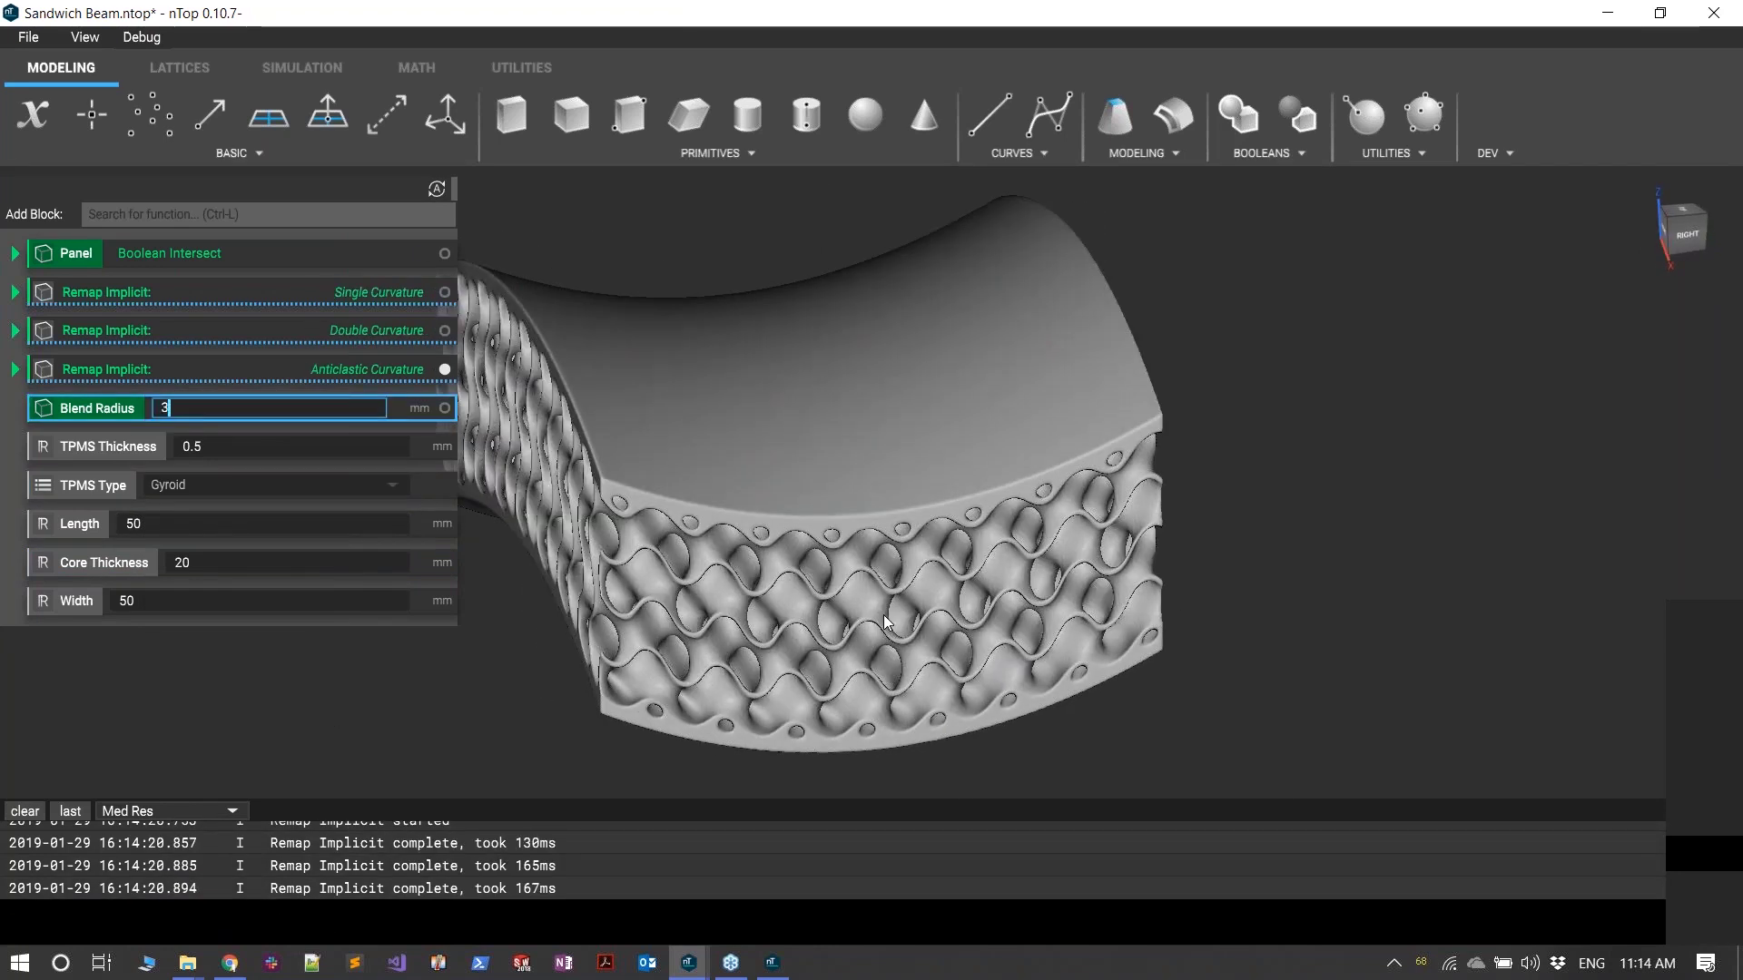
key(Return)
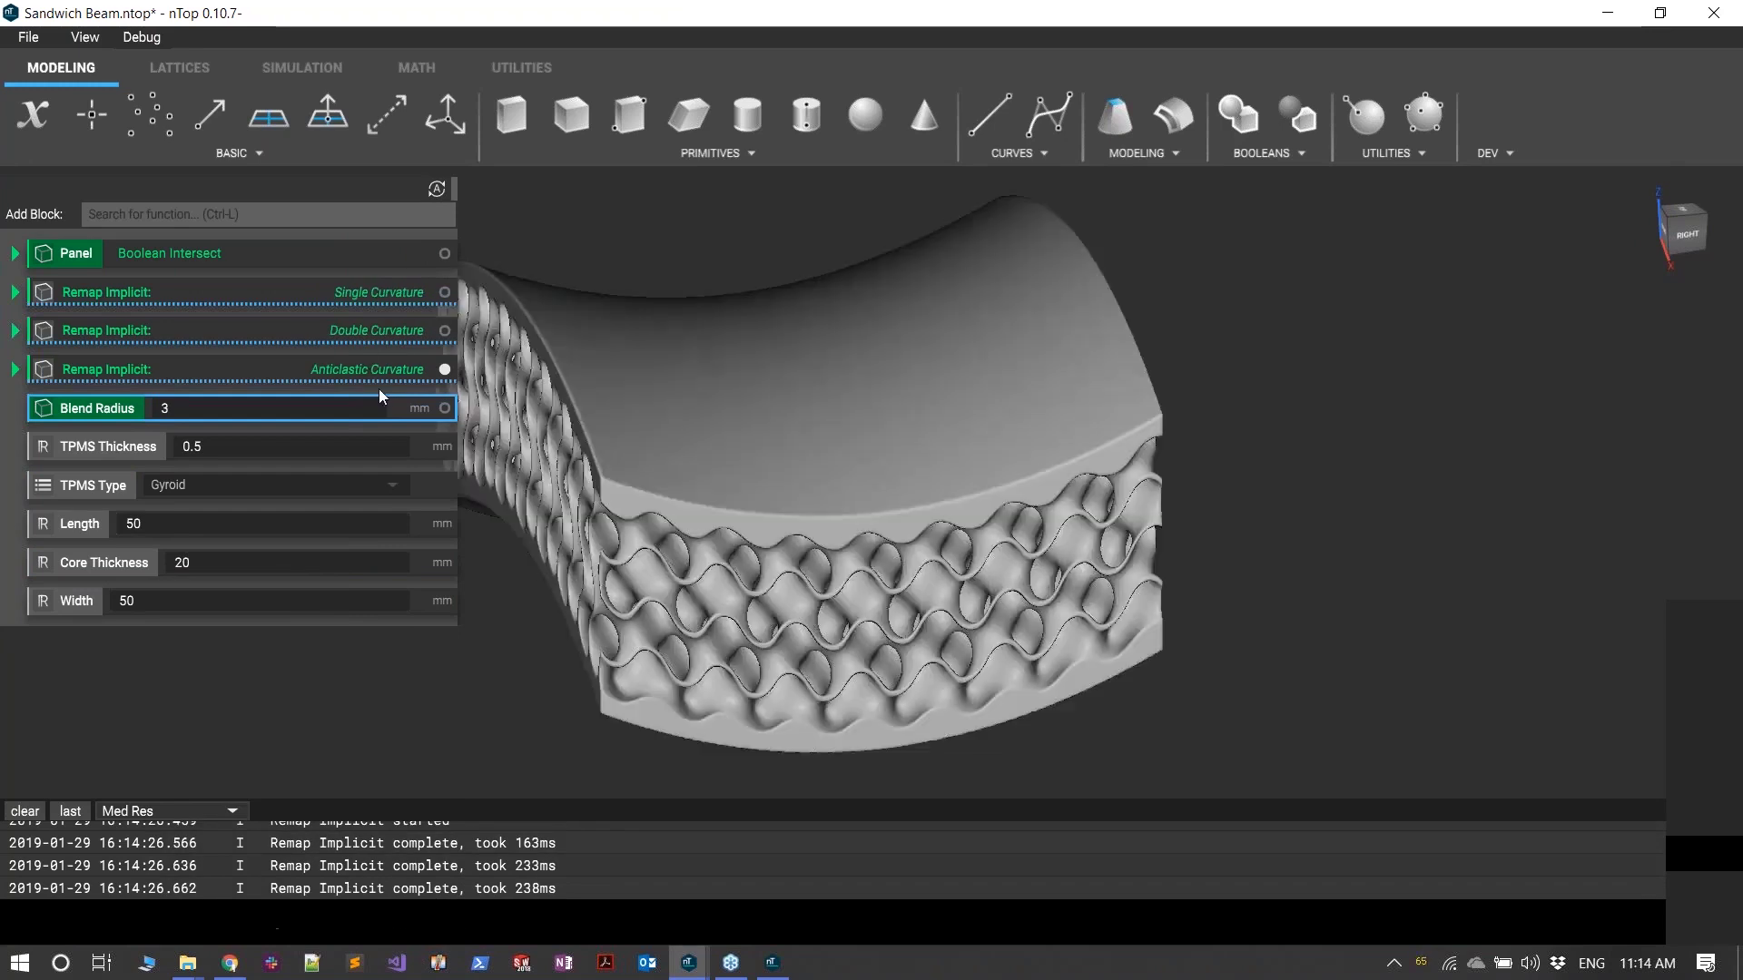
right_drag(785, 548, 824, 656)
- Switch to the empty nTop window and import nozzle1.x_t from the Webinar folder with an Import BRep block
mouse_move(778, 974)
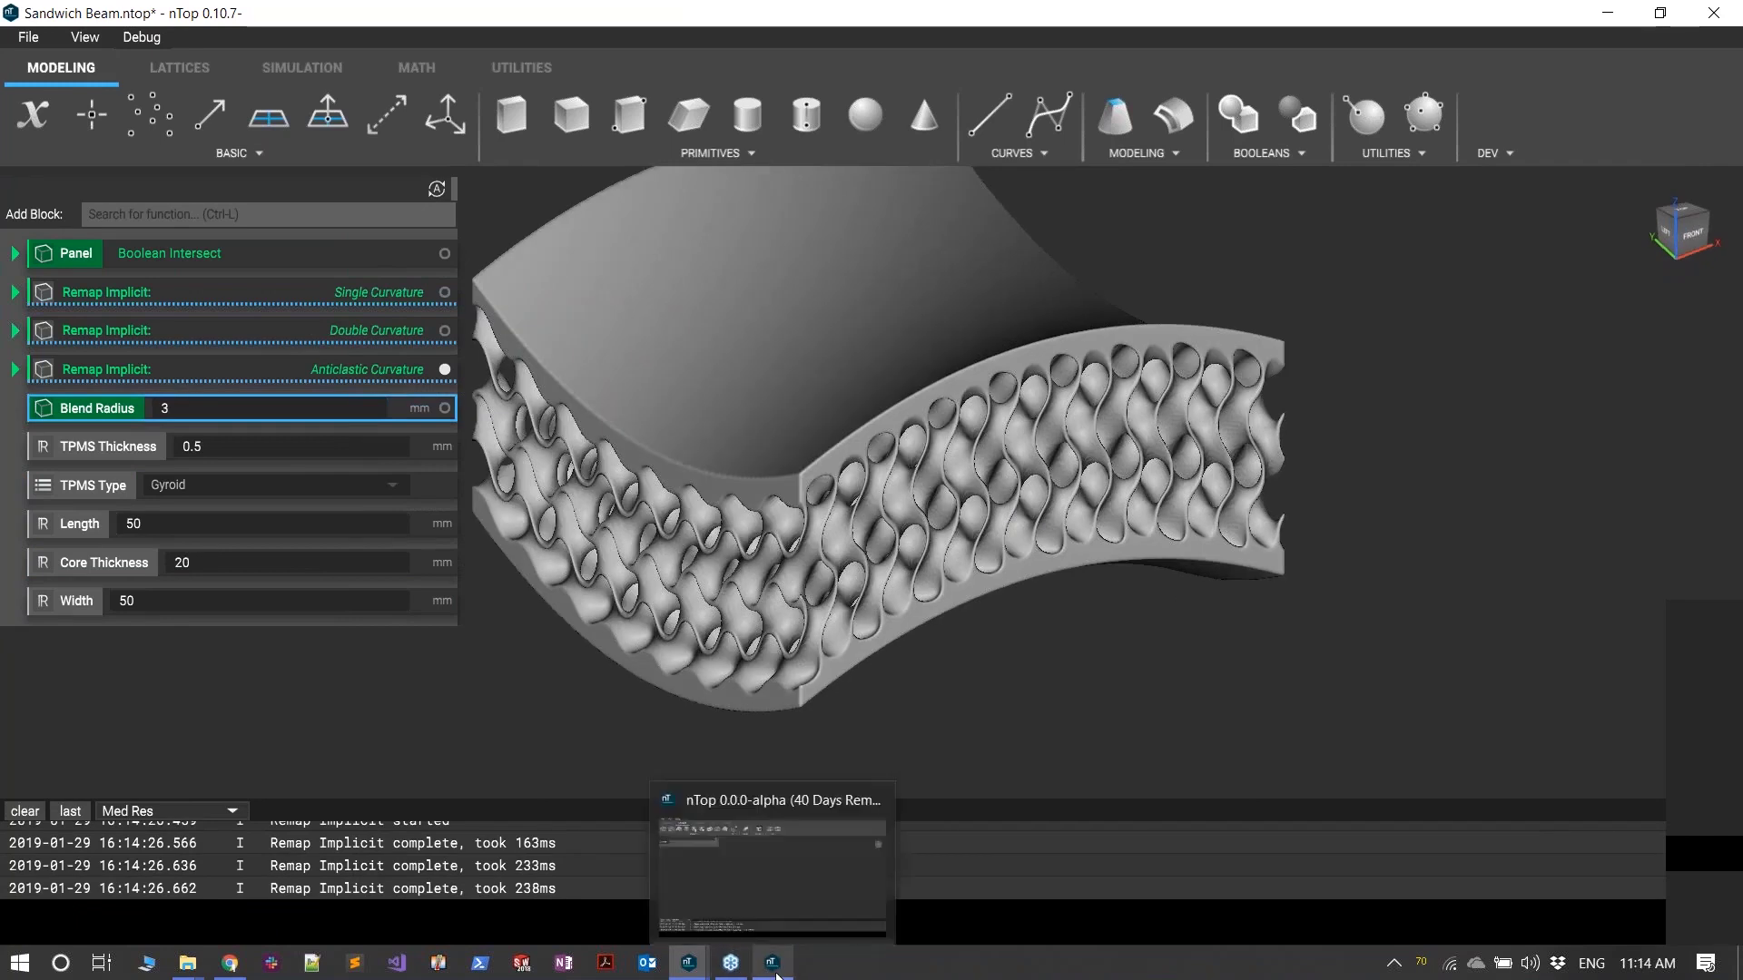
click(791, 895)
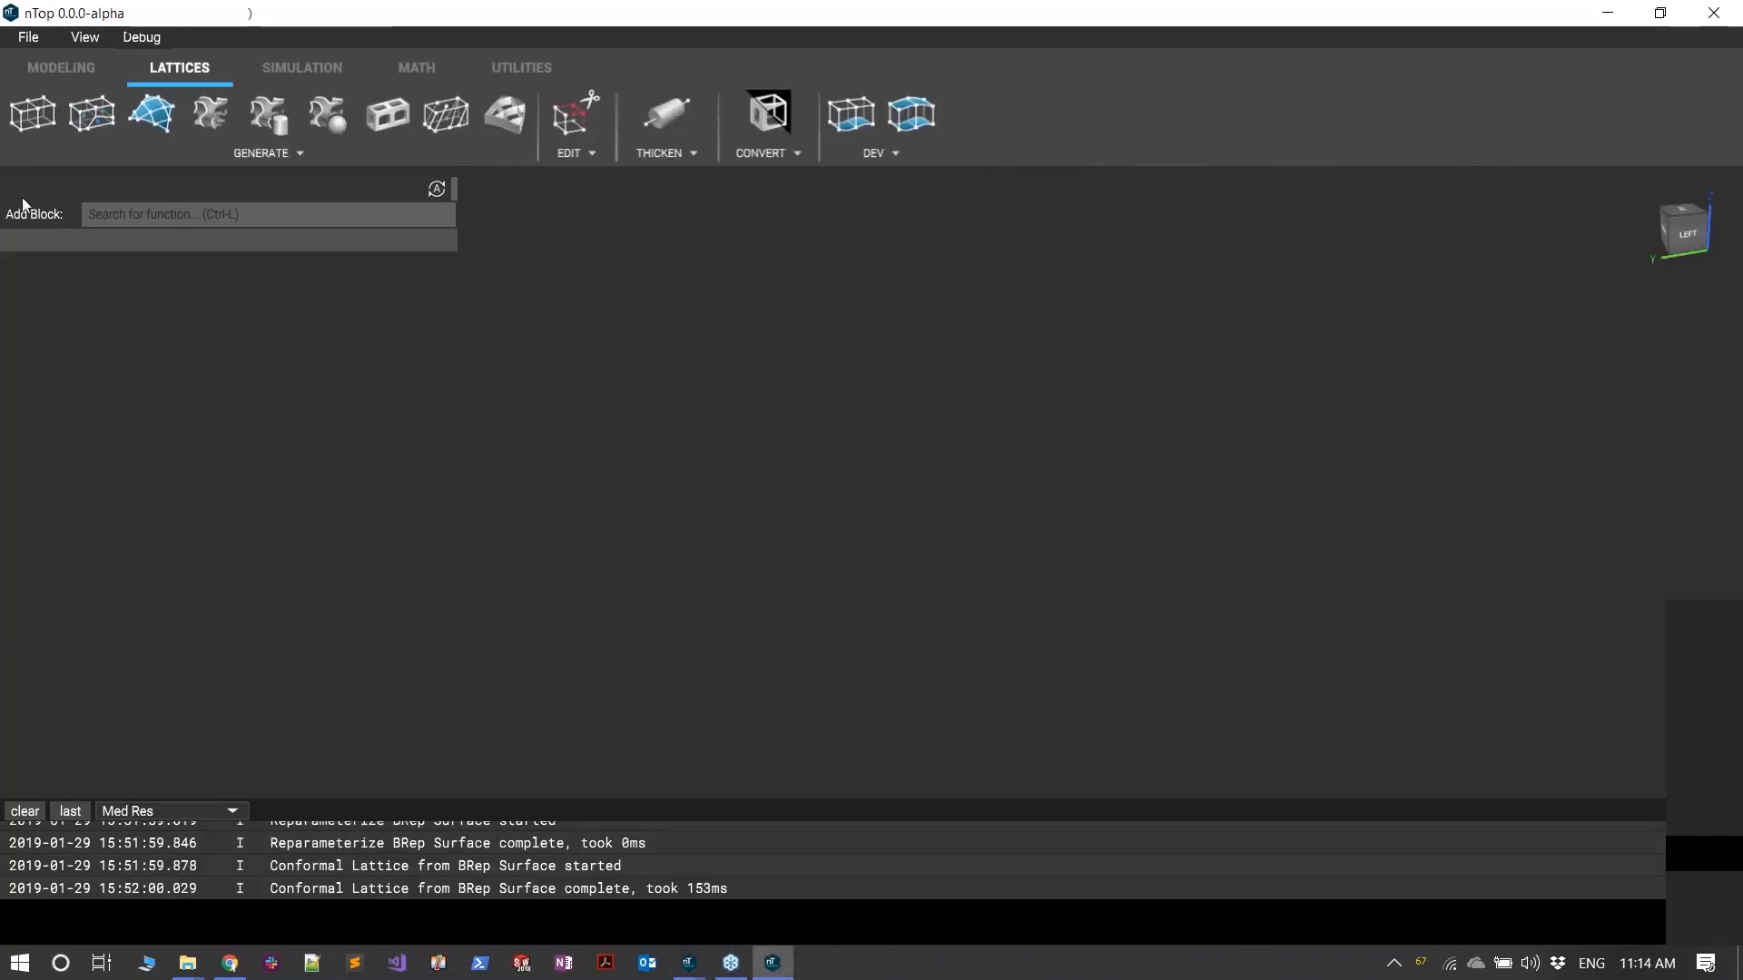
click(66, 69)
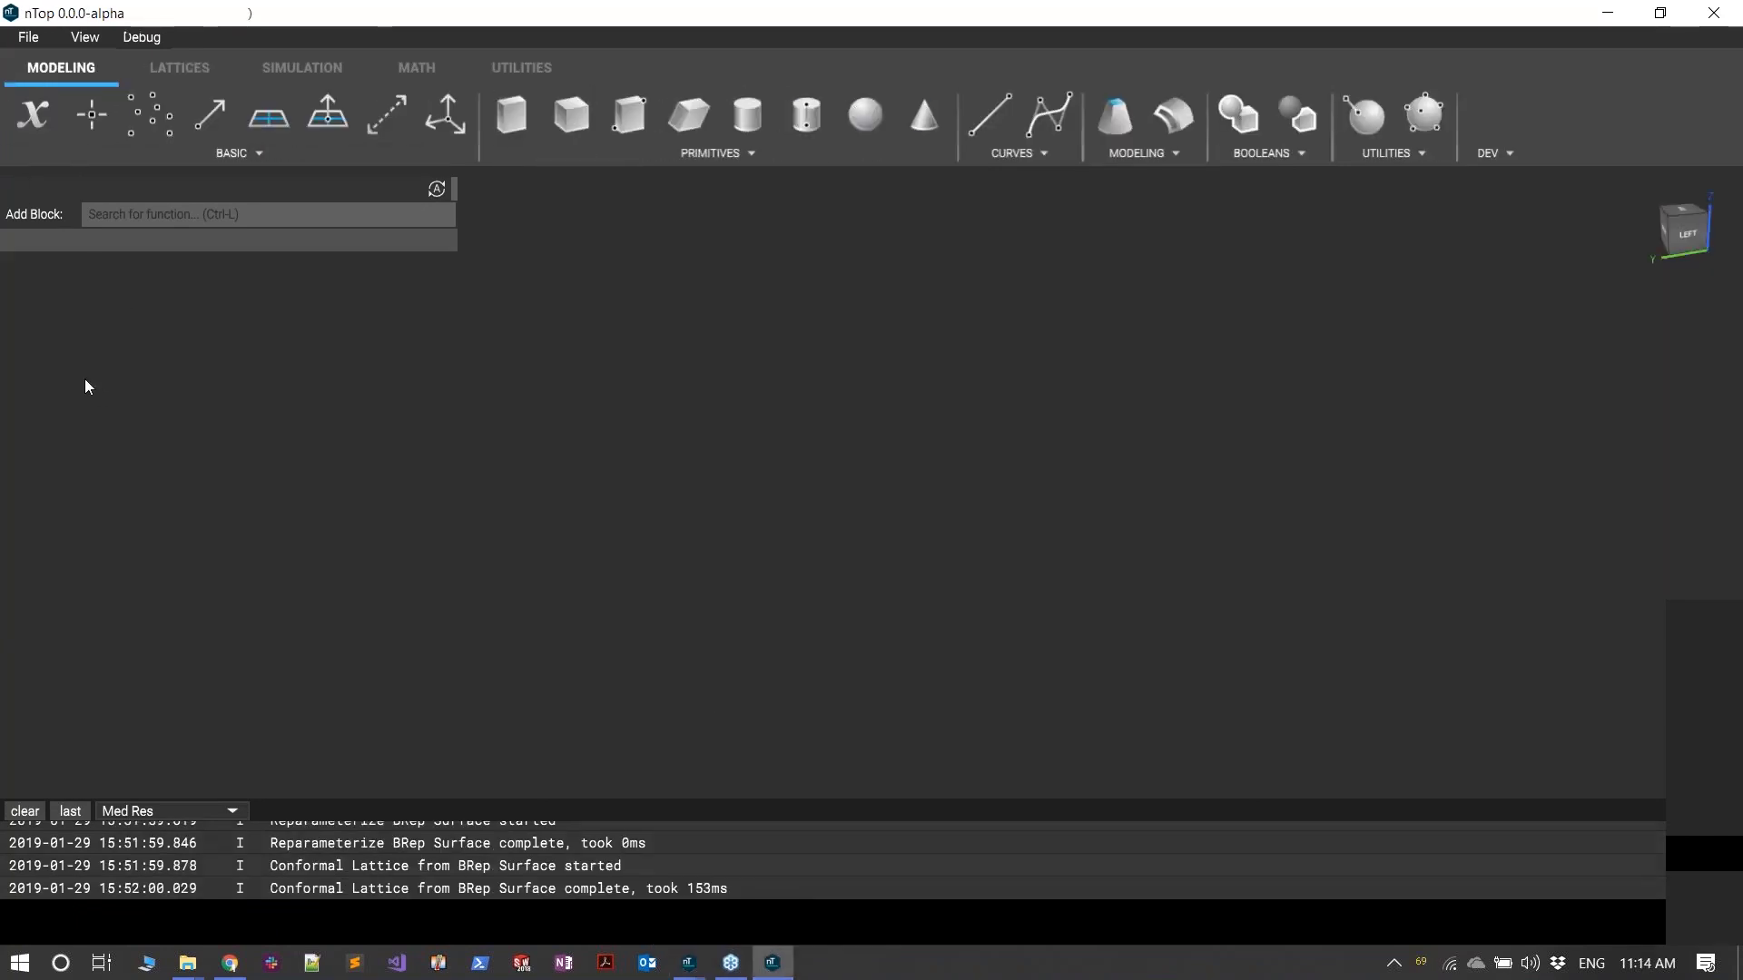
click(136, 218)
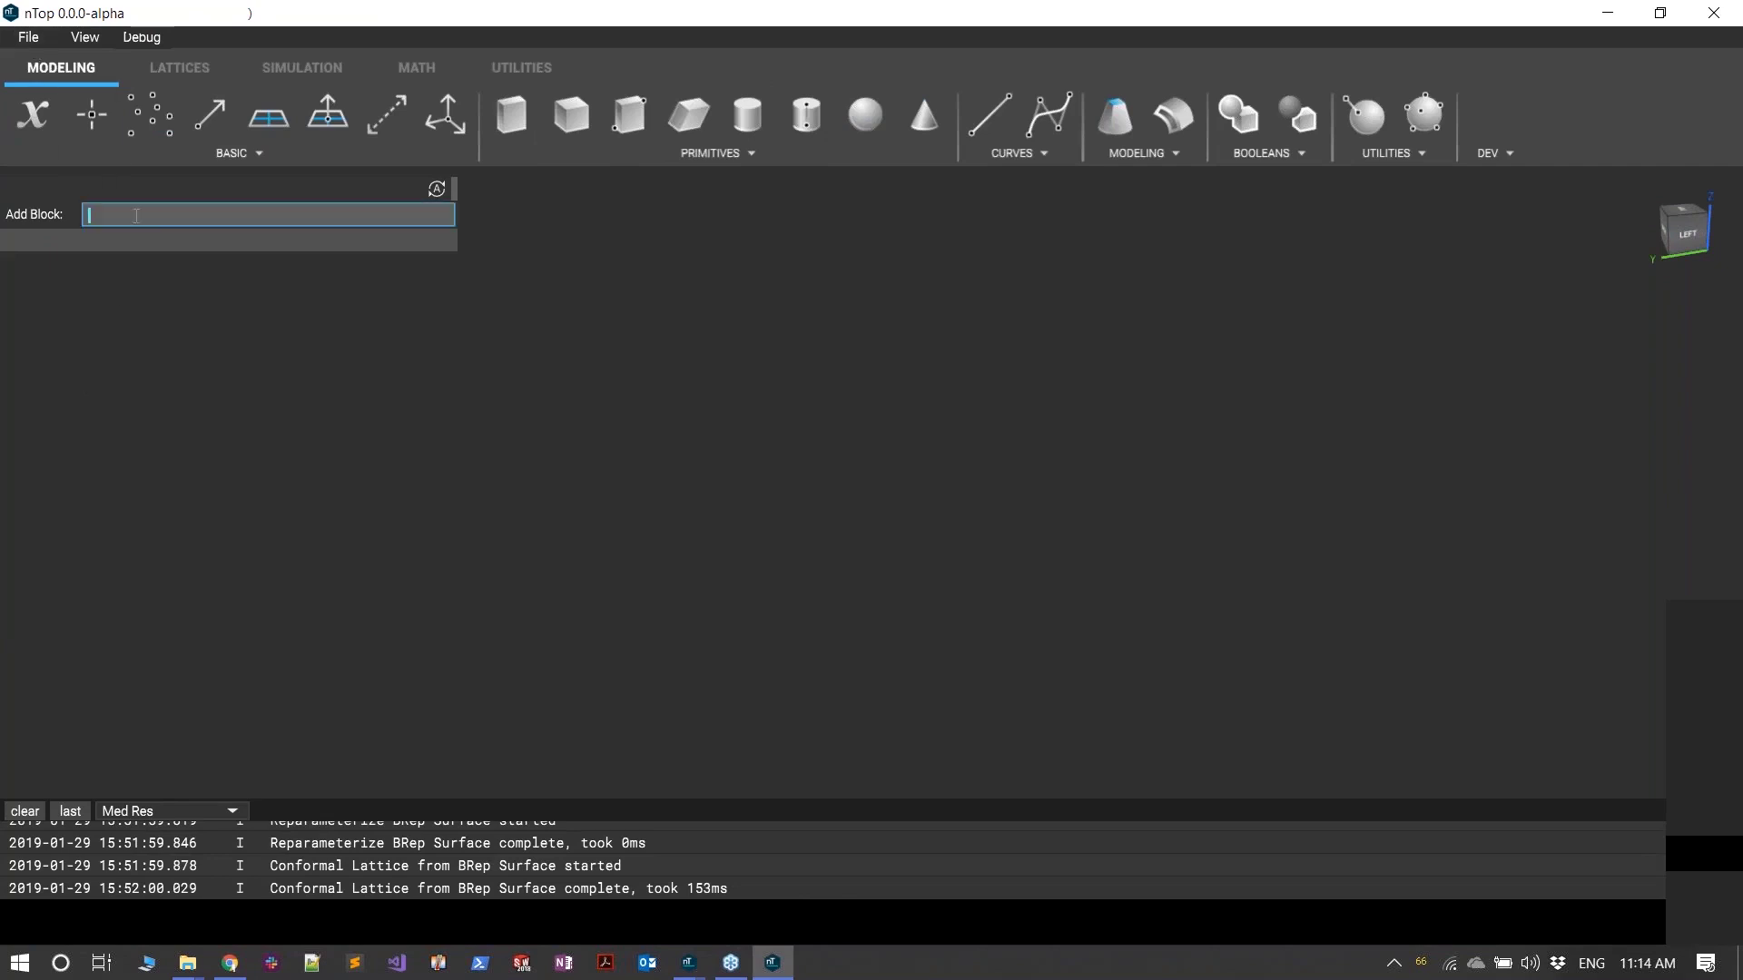
text(import)
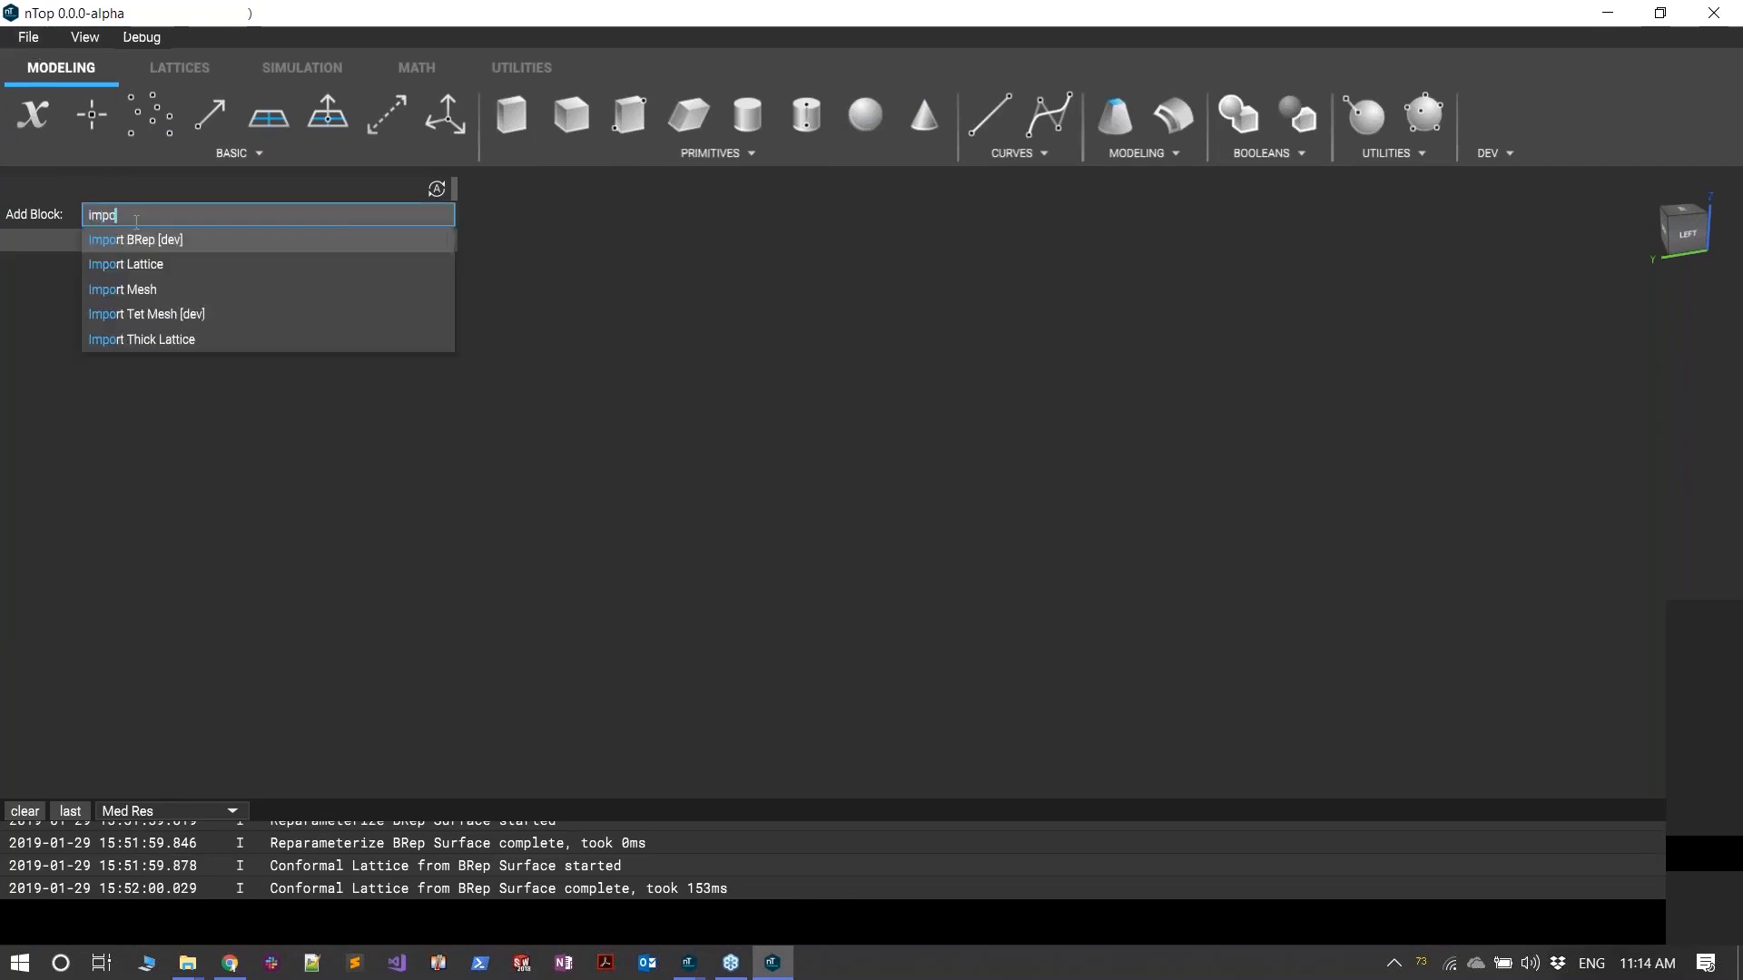
key(Return)
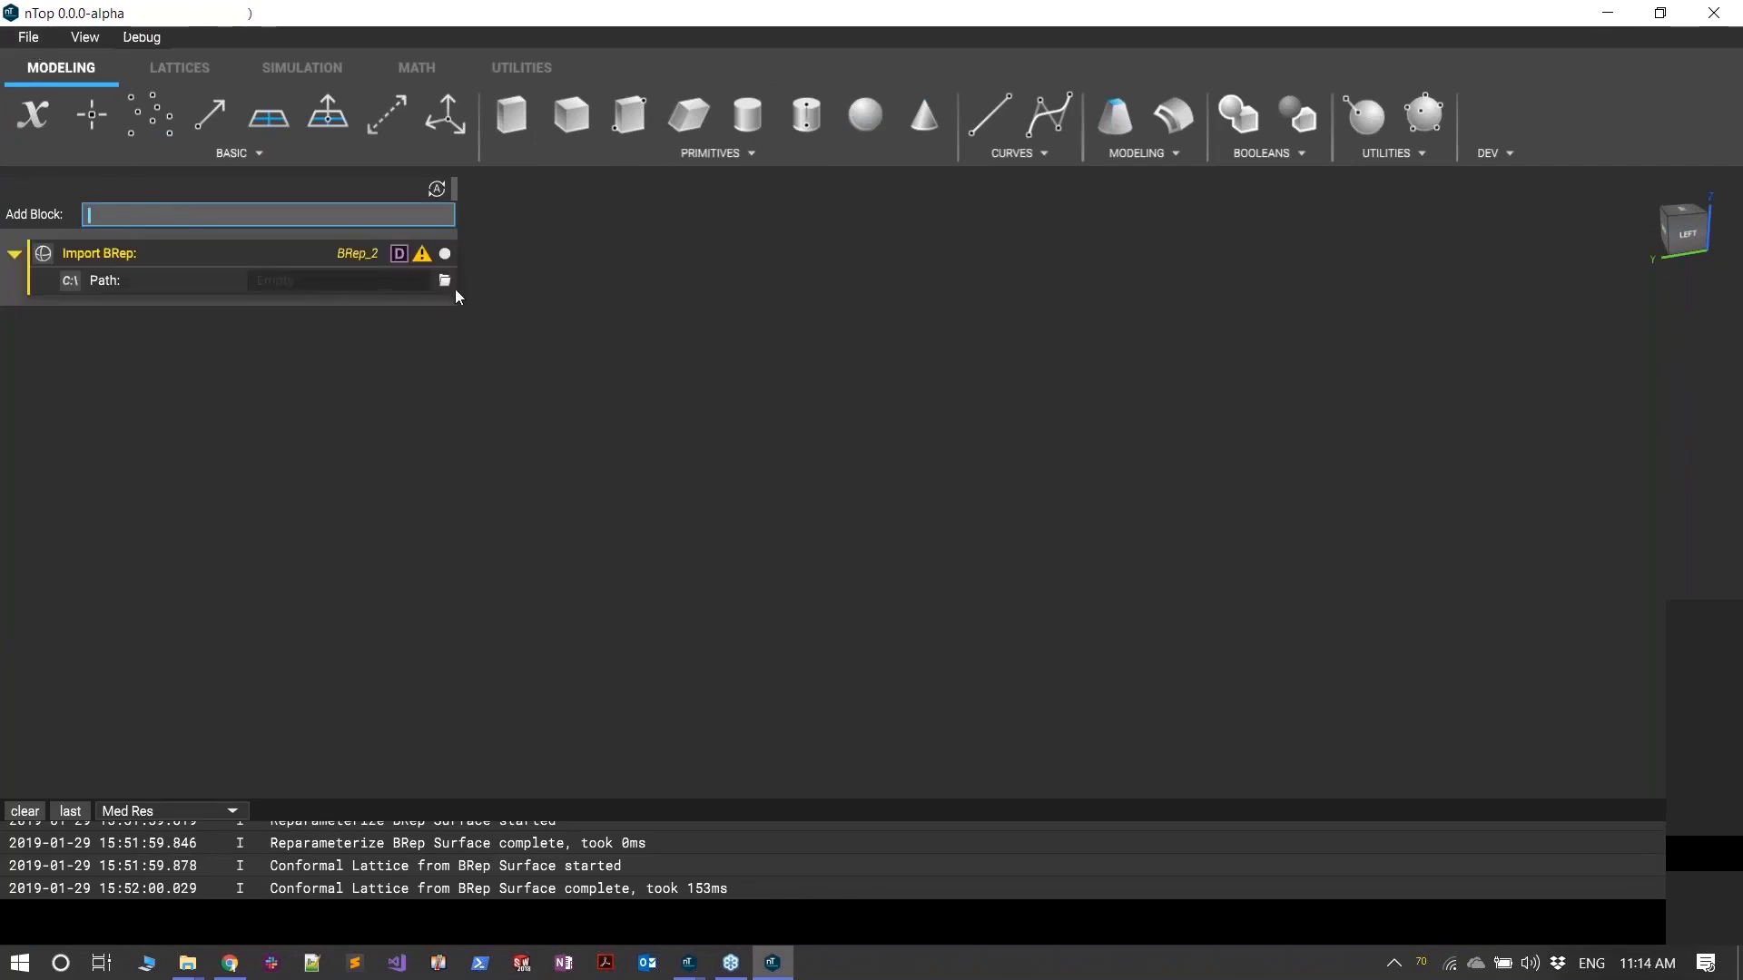
click(449, 284)
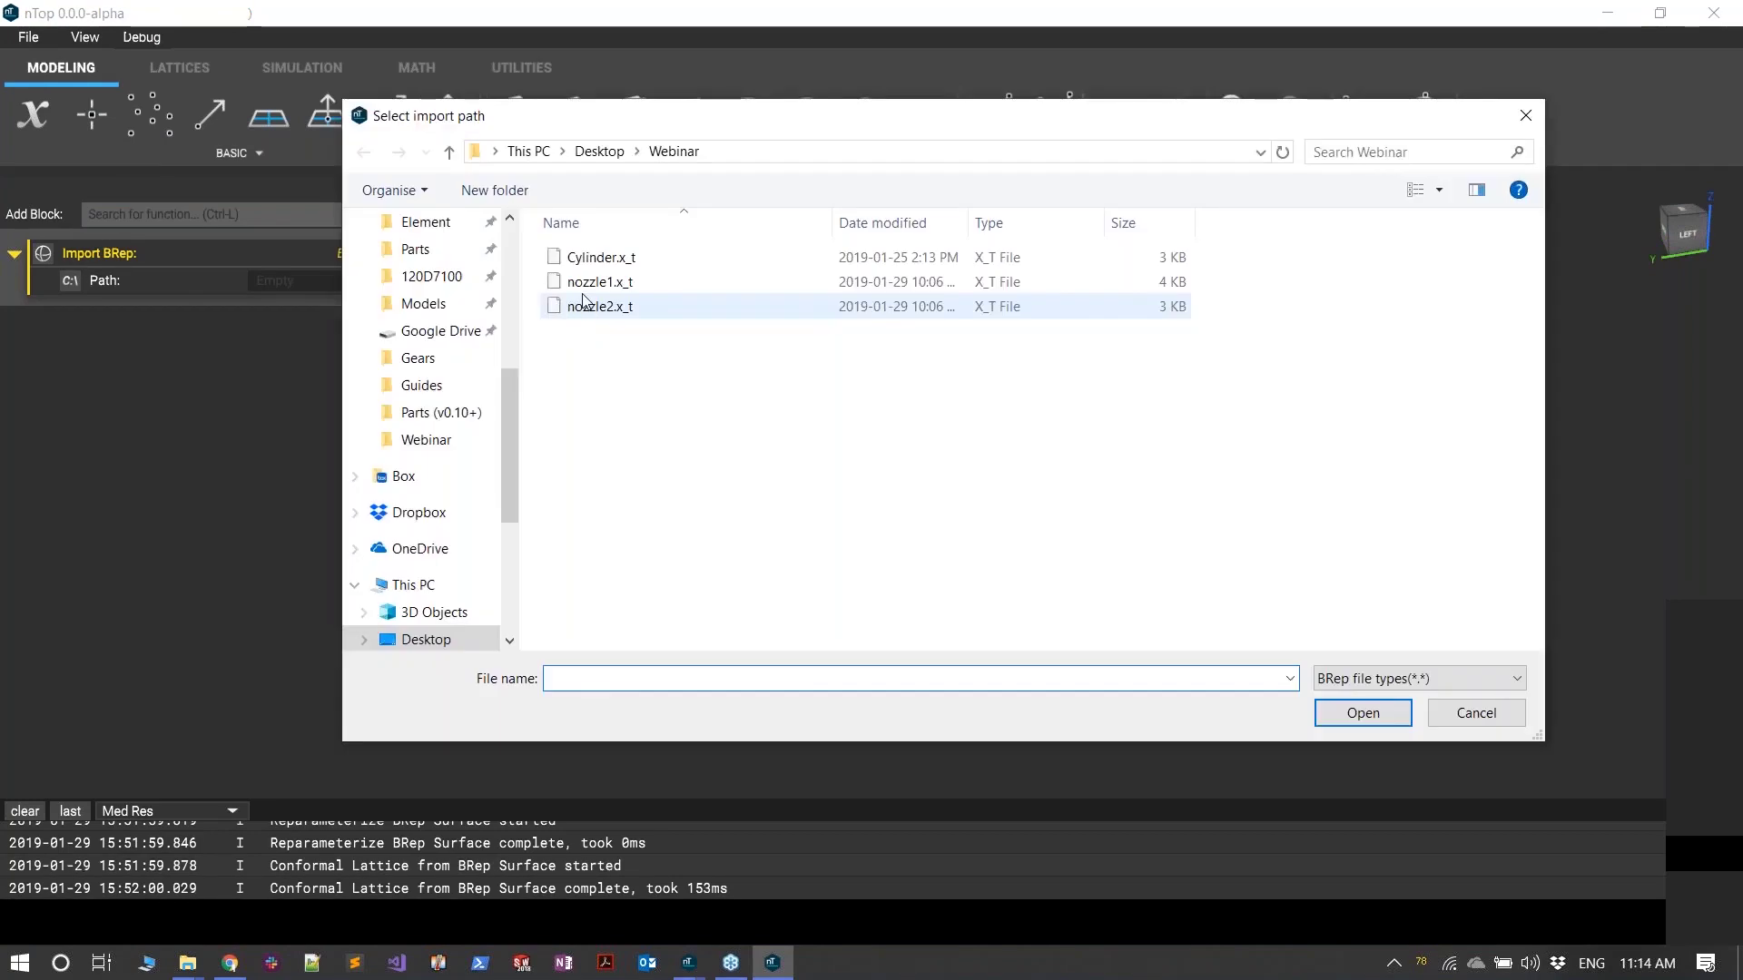
double_click(576, 281)
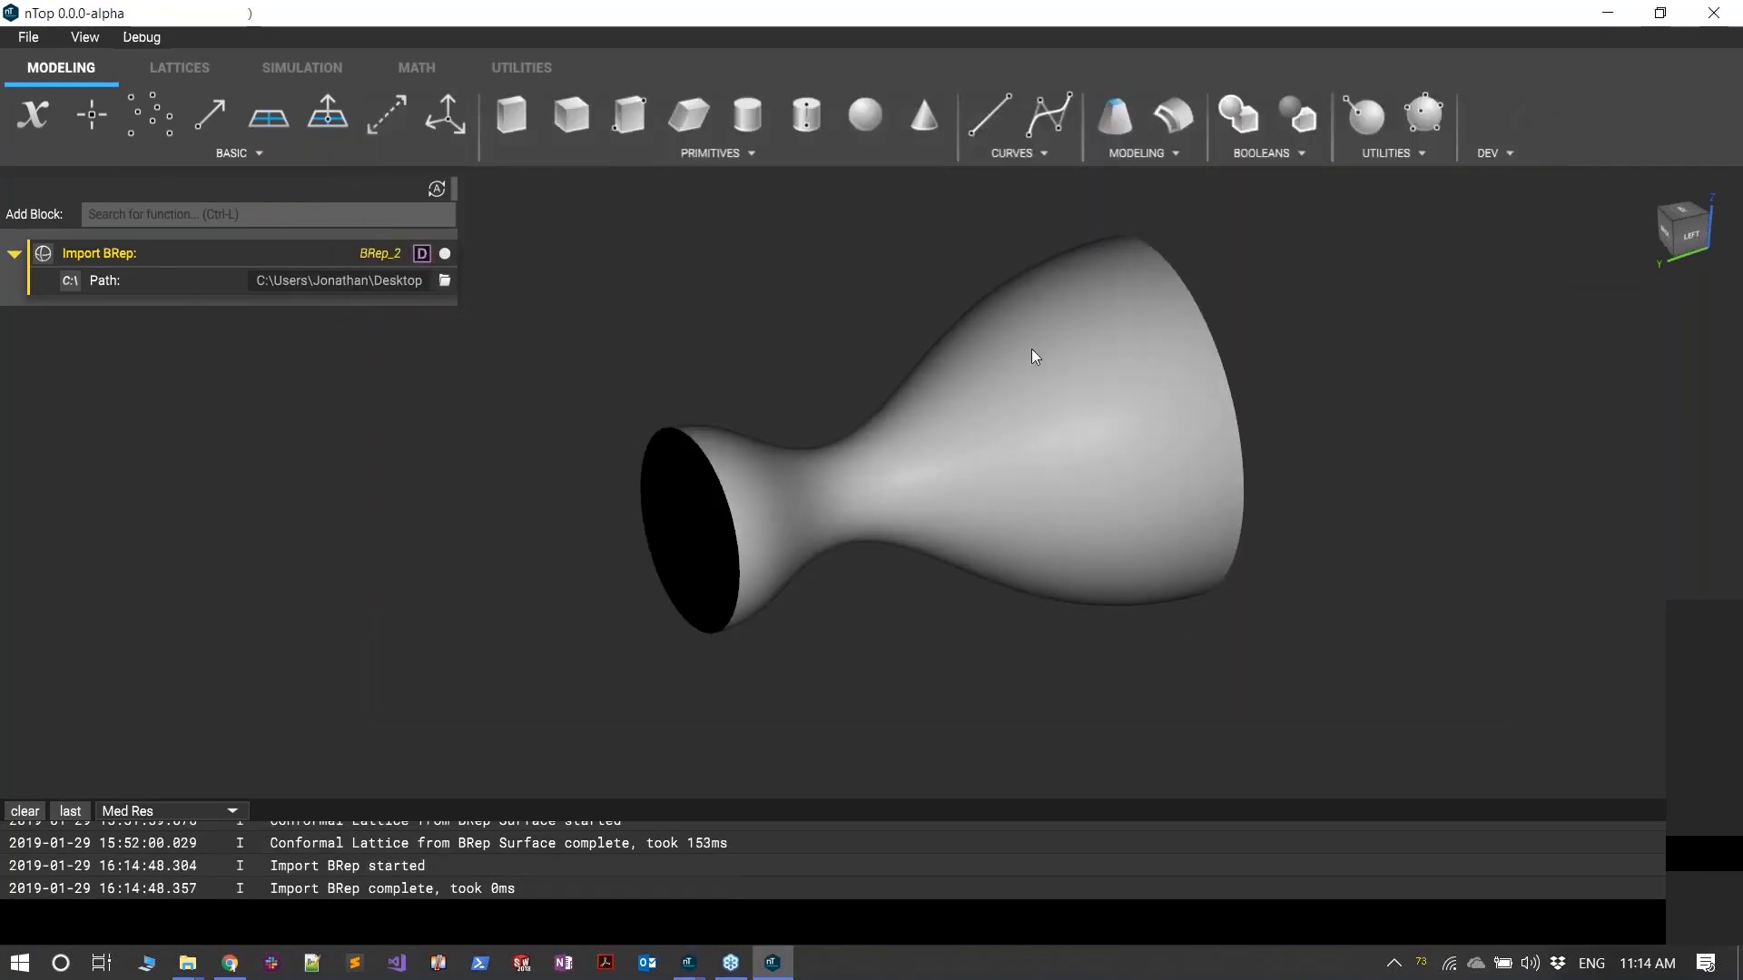
middle_drag(1092, 390, 744, 391)
scroll(874, 411, up, 4)
right_drag(744, 391, 754, 395)
- Add a Reparameterize BRep Surface block using the imported nozzle as its surface, with origin position (0,0)
click(298, 209)
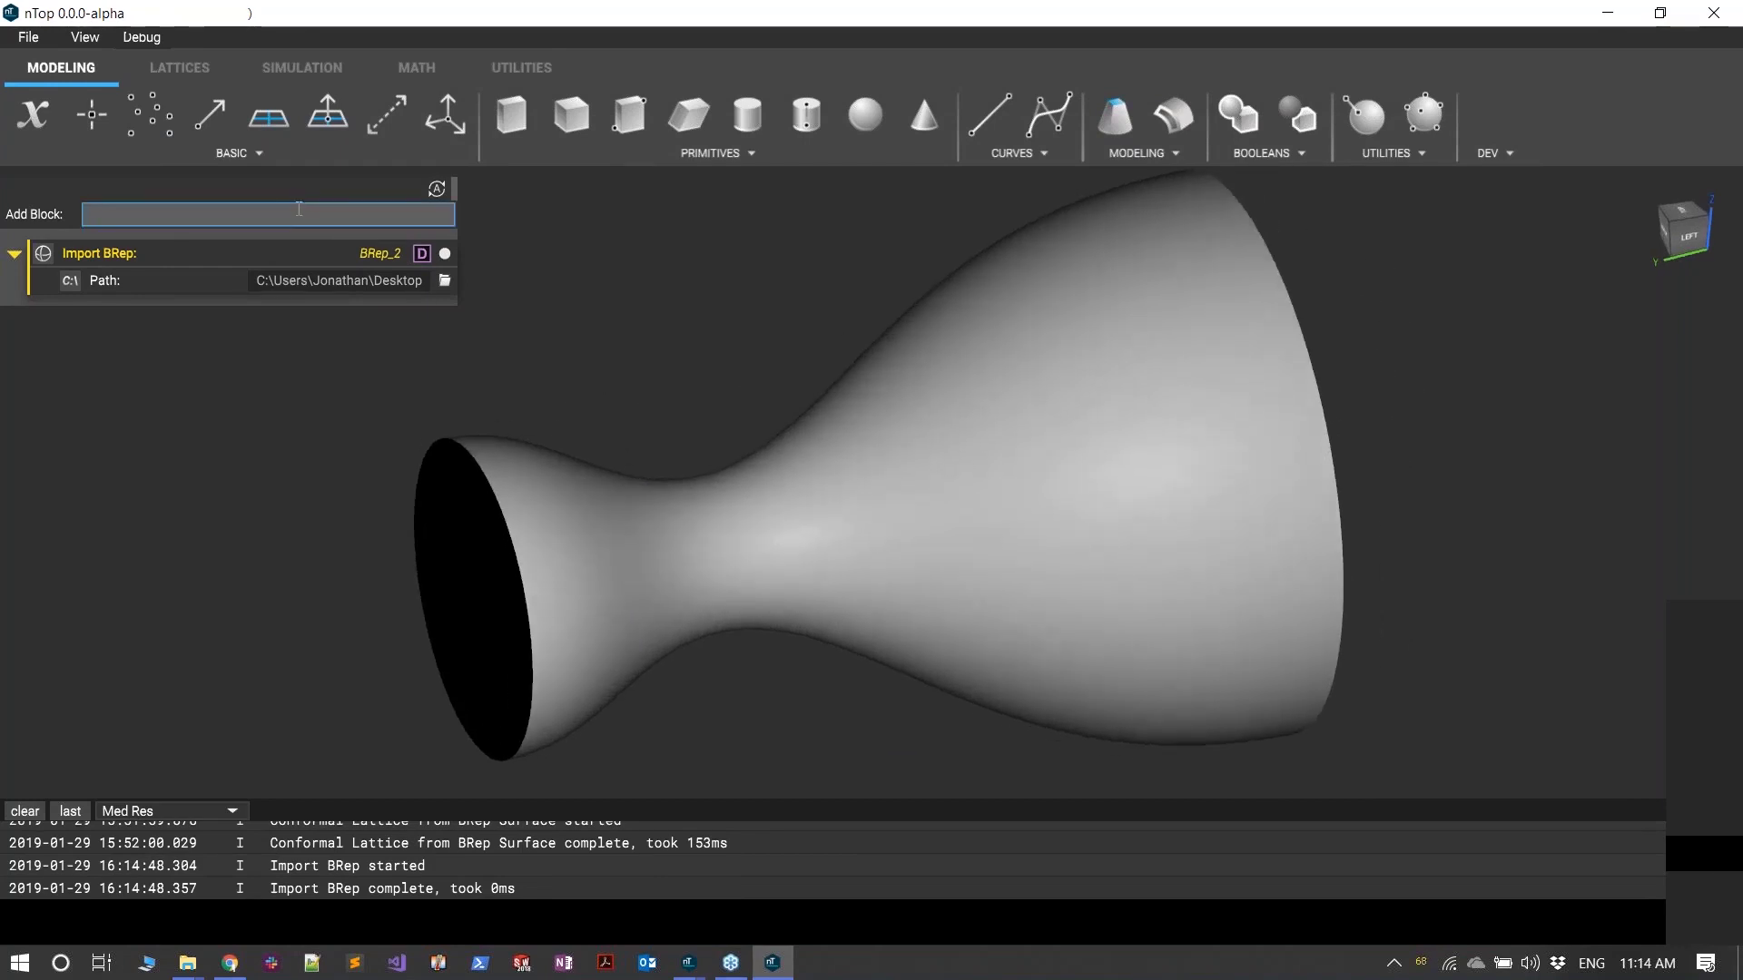
text(para)
key(Return)
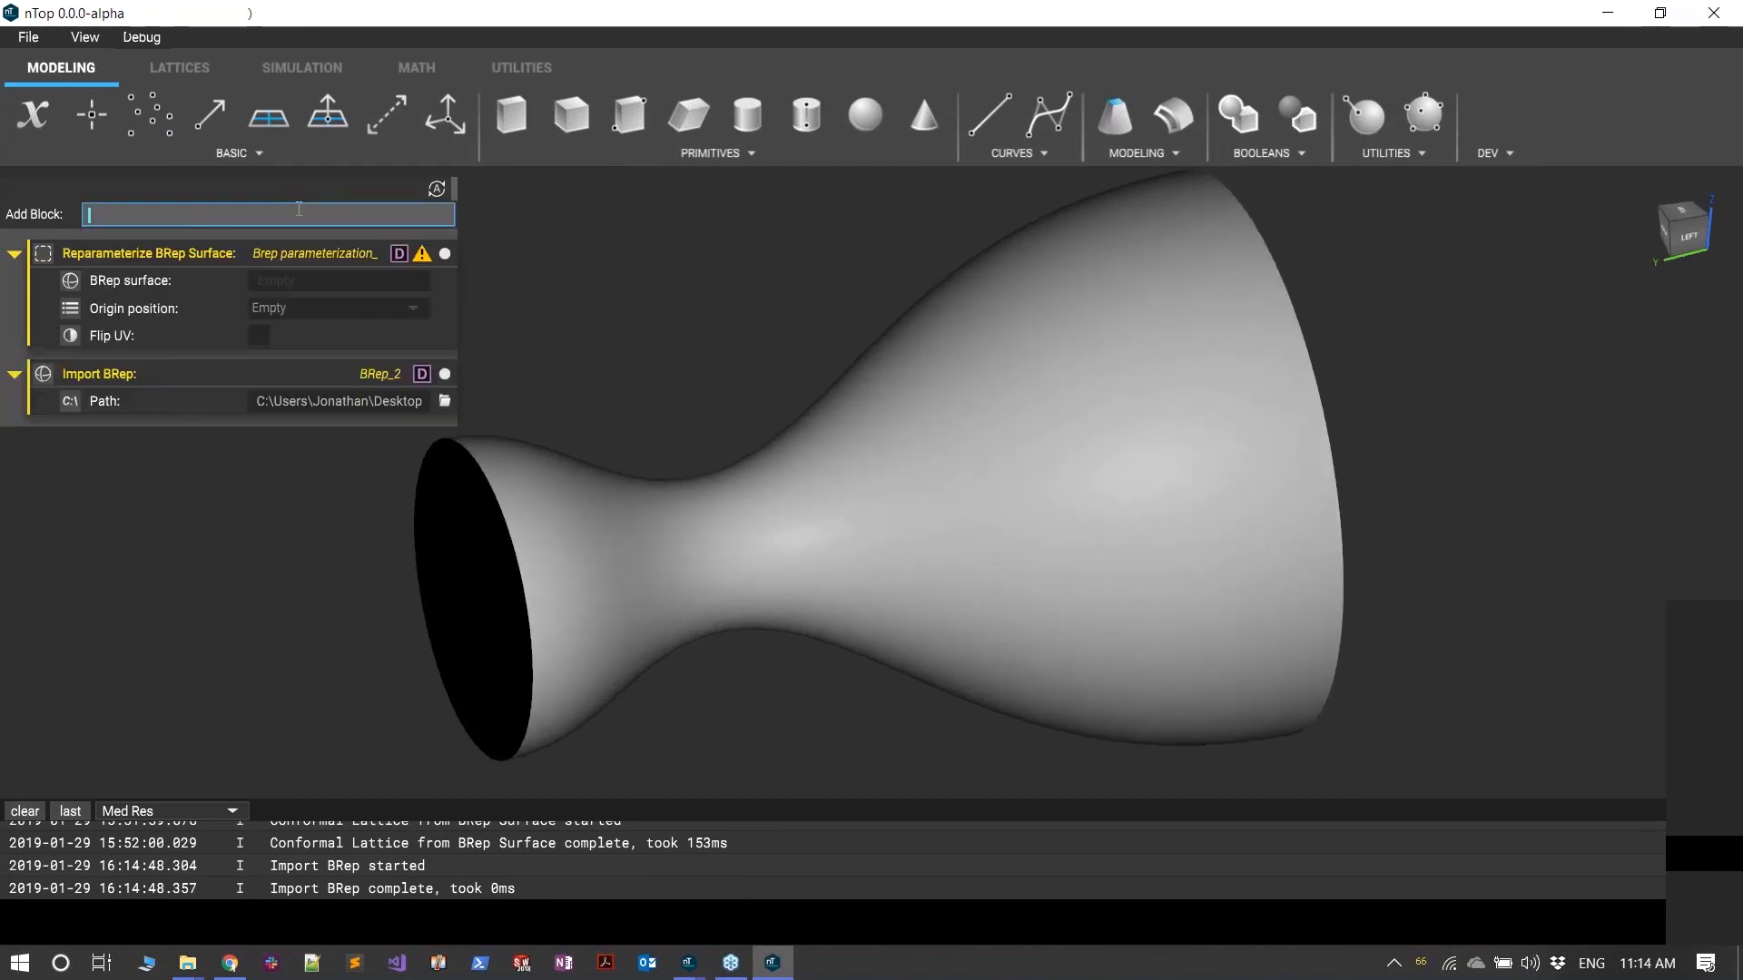
drag(225, 373, 265, 285)
click(301, 335)
click(307, 357)
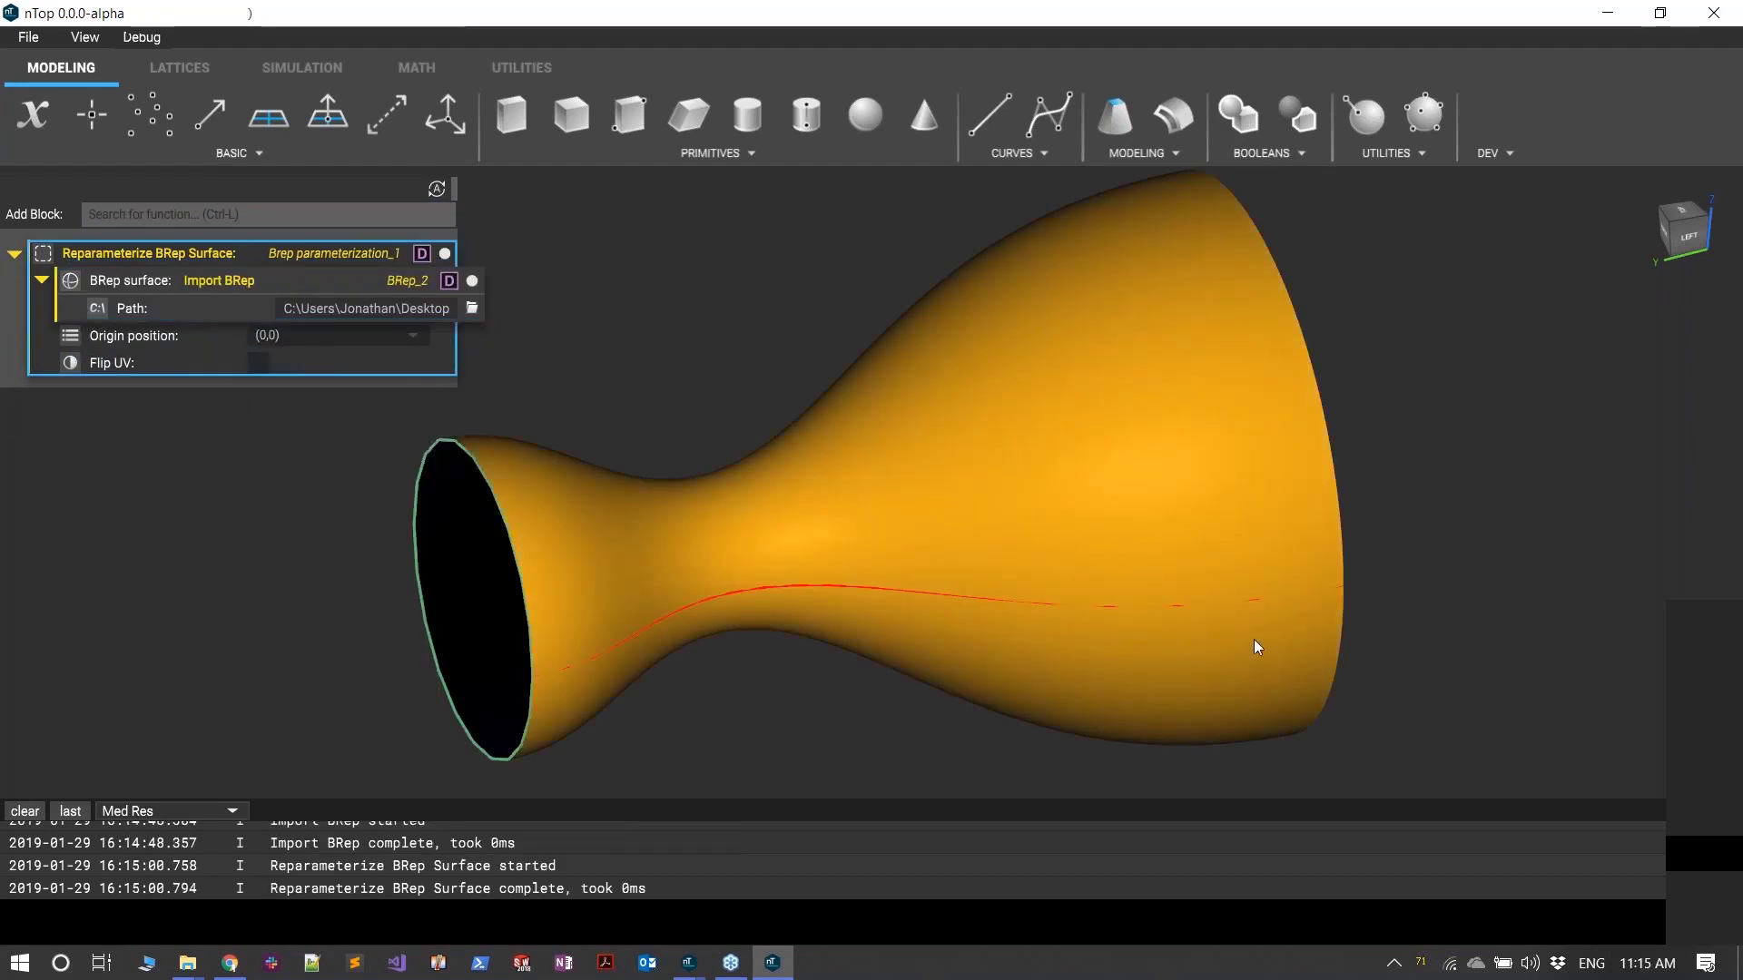
- Add a Conformal Lattice from BRep Surface block and use the nozzle's reparameterized surface as its BRep parameterization
click(200, 63)
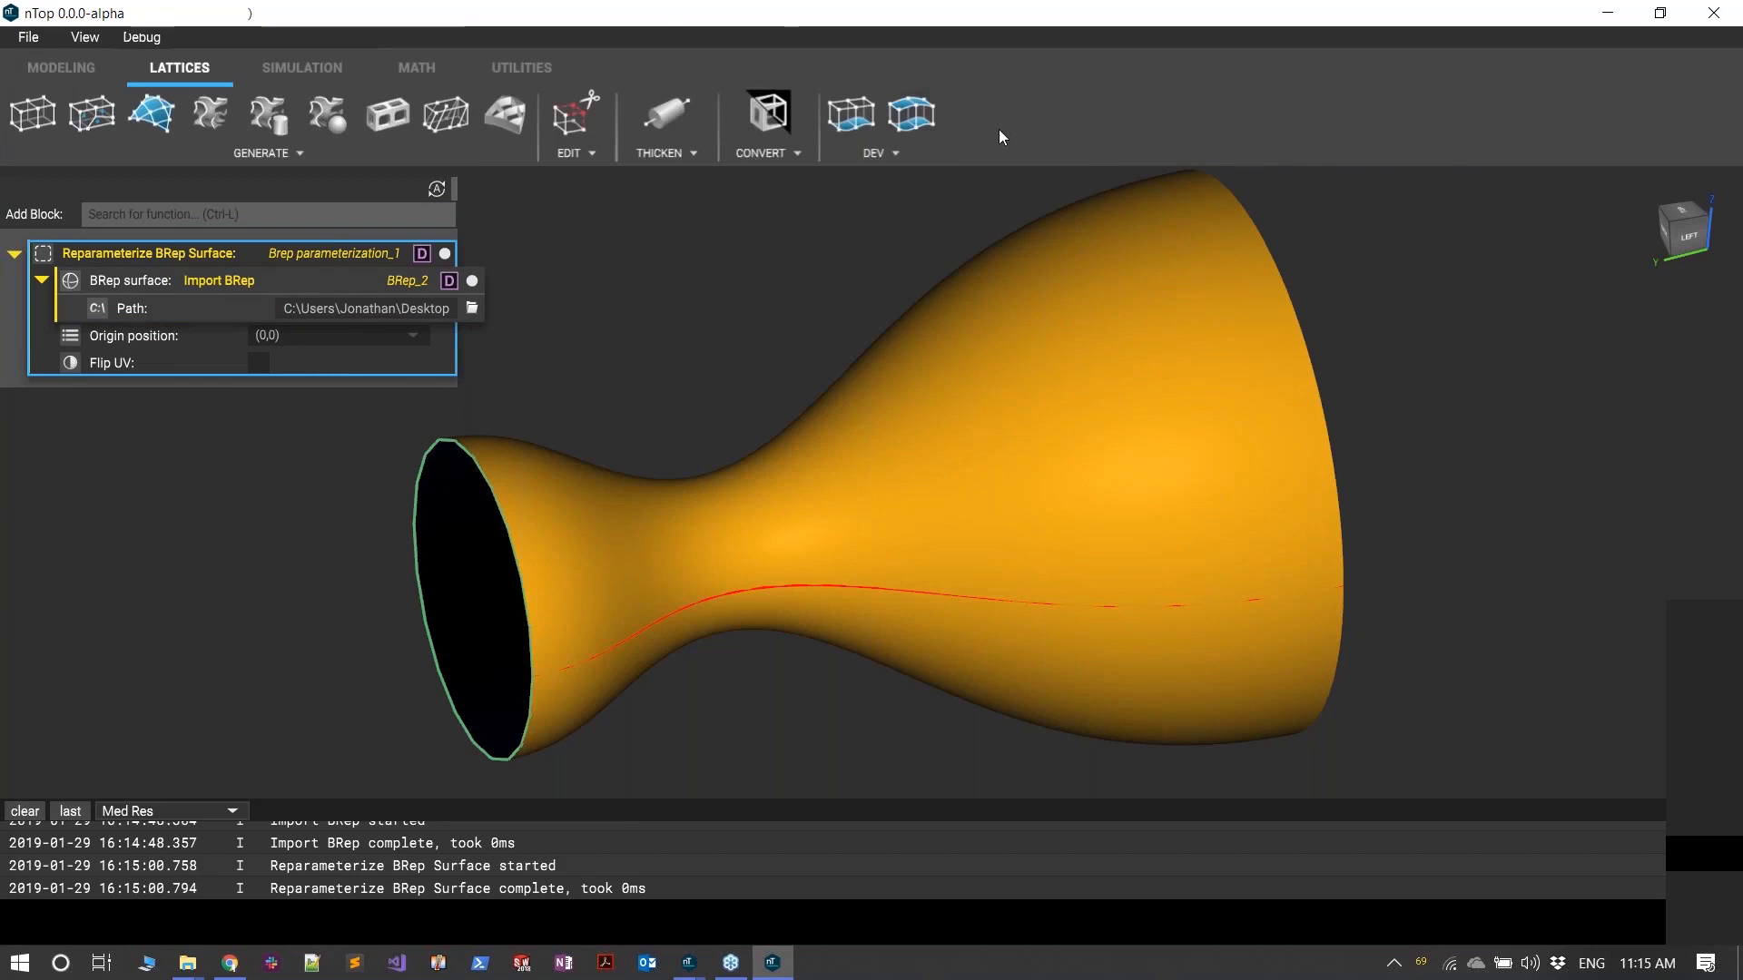
click(863, 111)
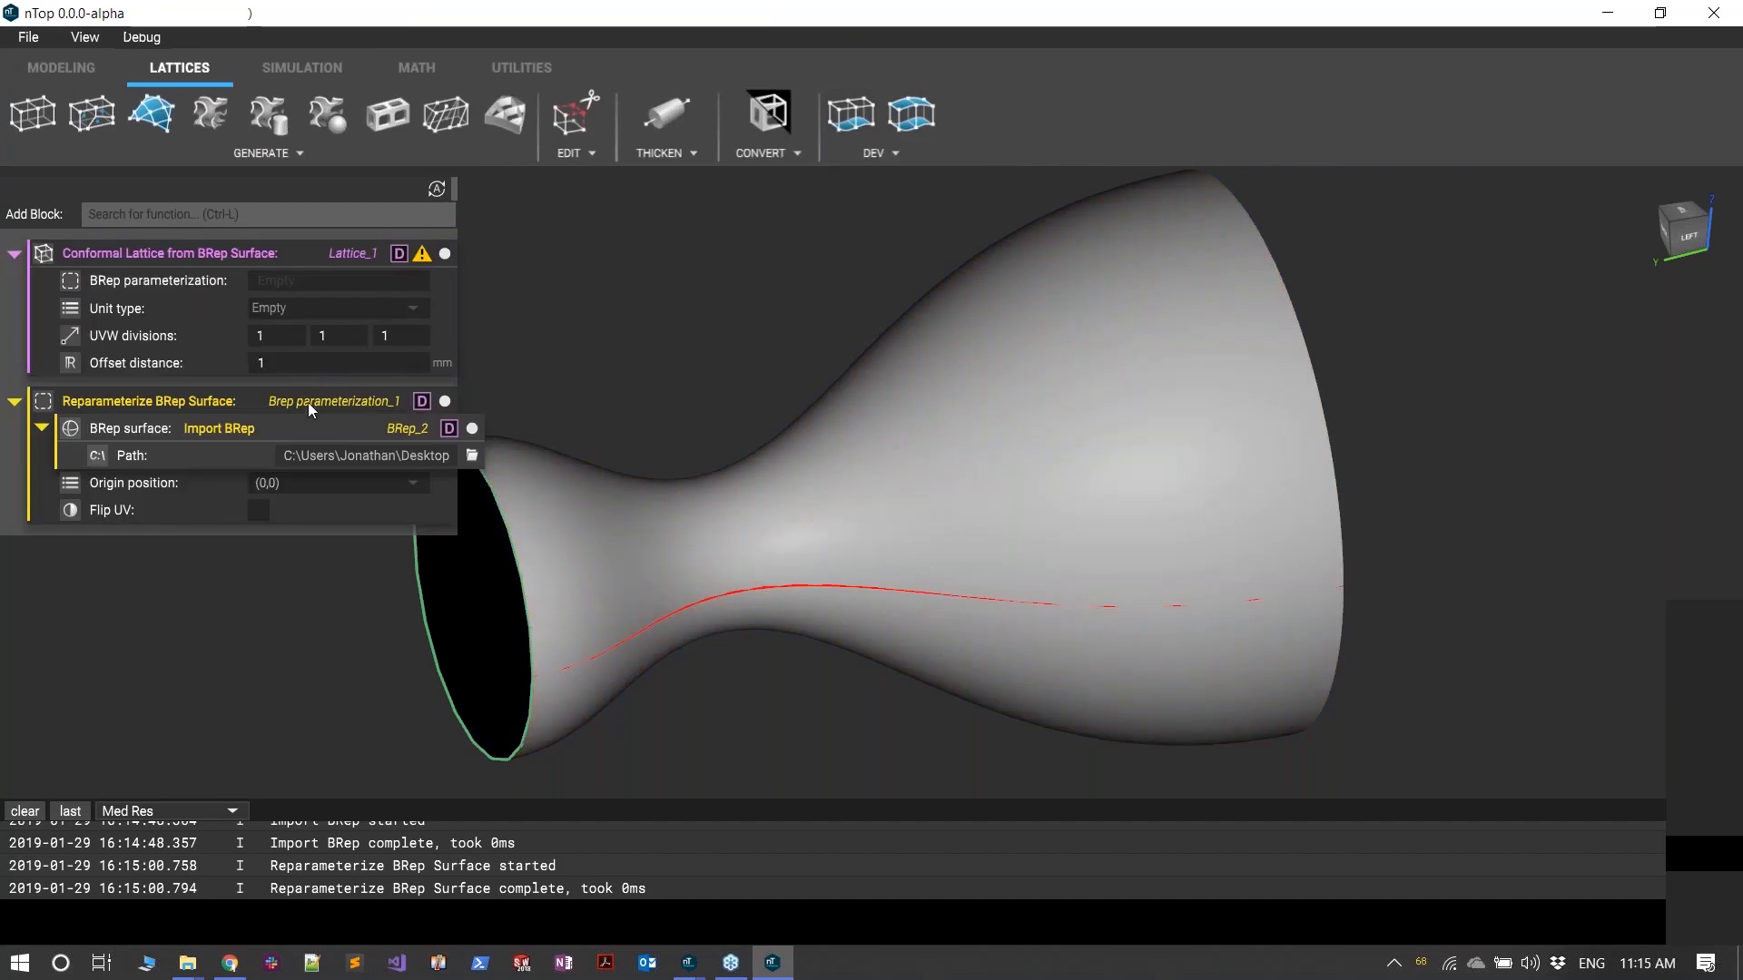
drag(308, 402, 361, 278)
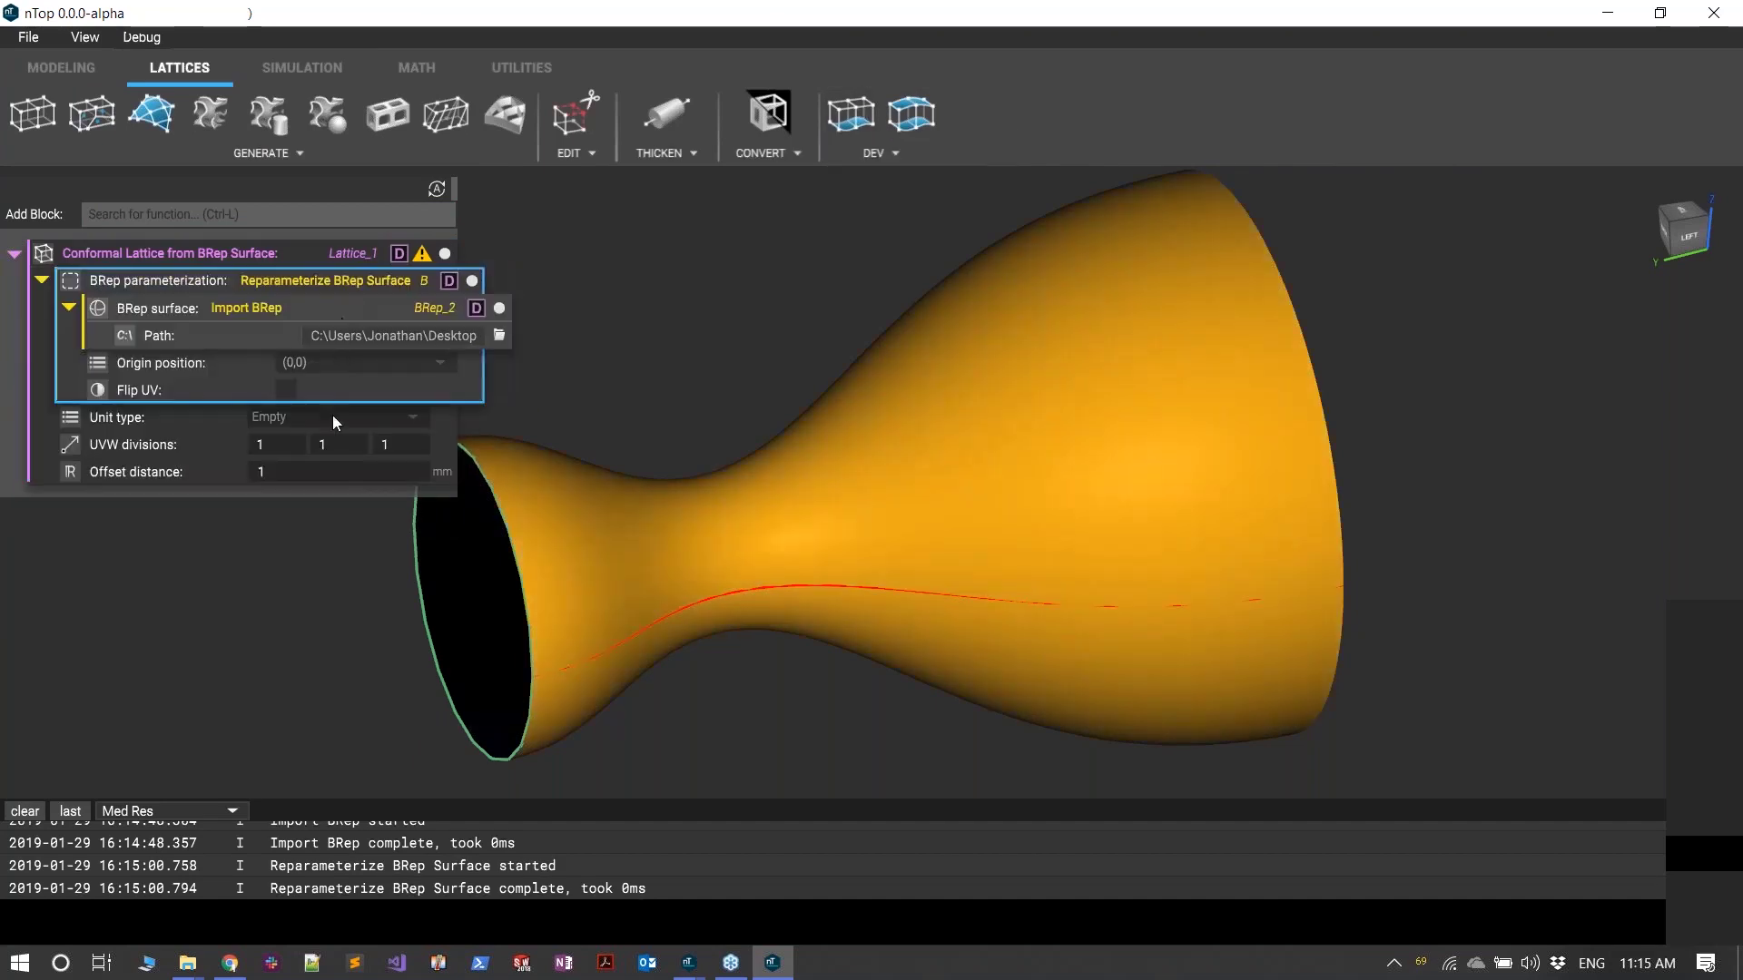
- Set the conformal lattice's UVW divisions to 40, 40, 1 and its offset distance to 2 mm
click(287, 445)
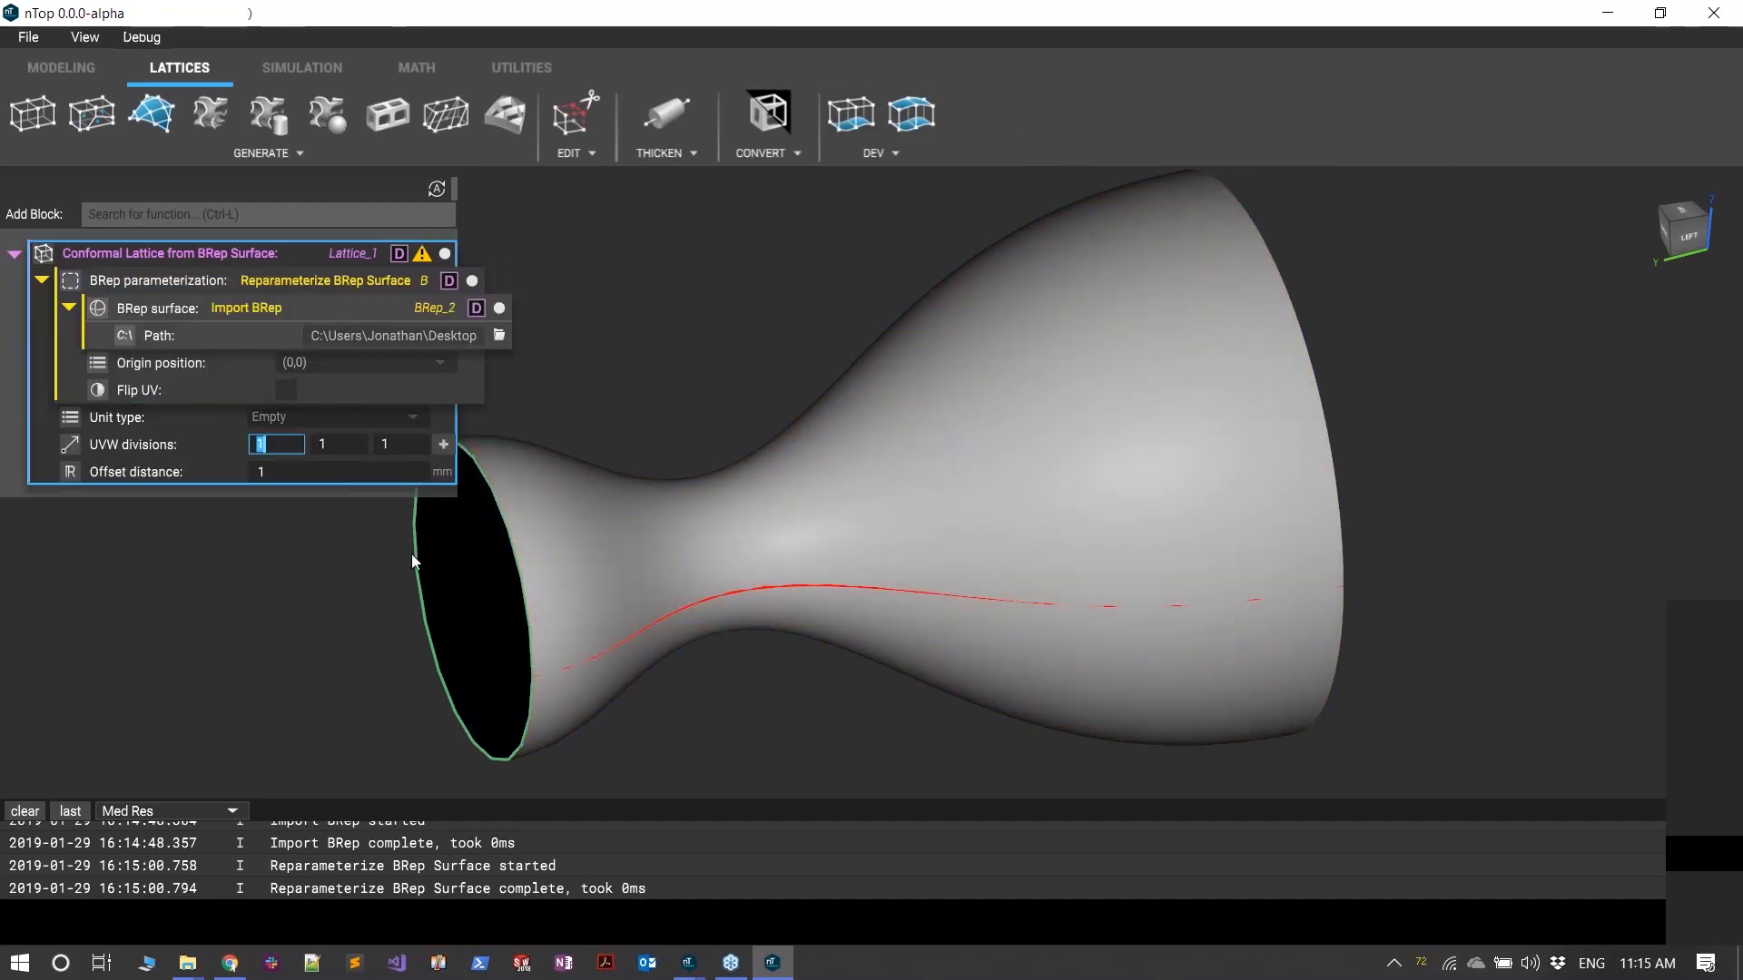
text(40)
key(Tab)
text(40)
key(Tab)
key(Tab)
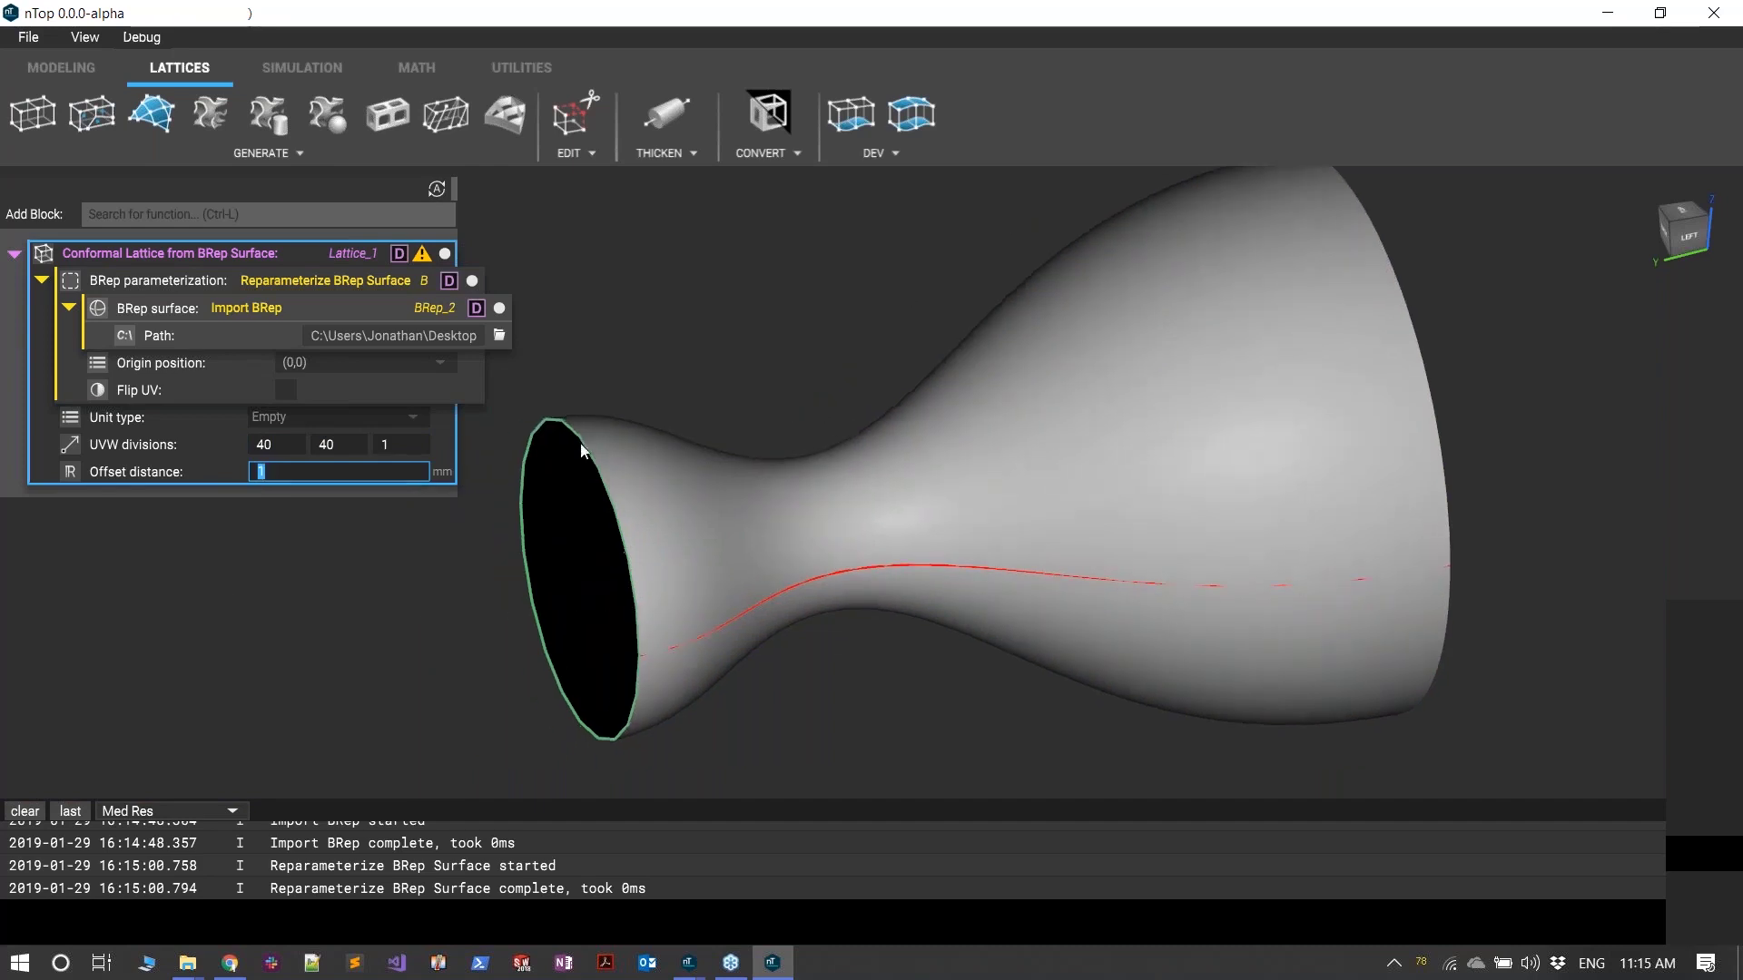
text(2)
key(Return)
- Choose Triangular honeycomb as the lattice's unit type and inspect the cells around the nozzle
click(296, 413)
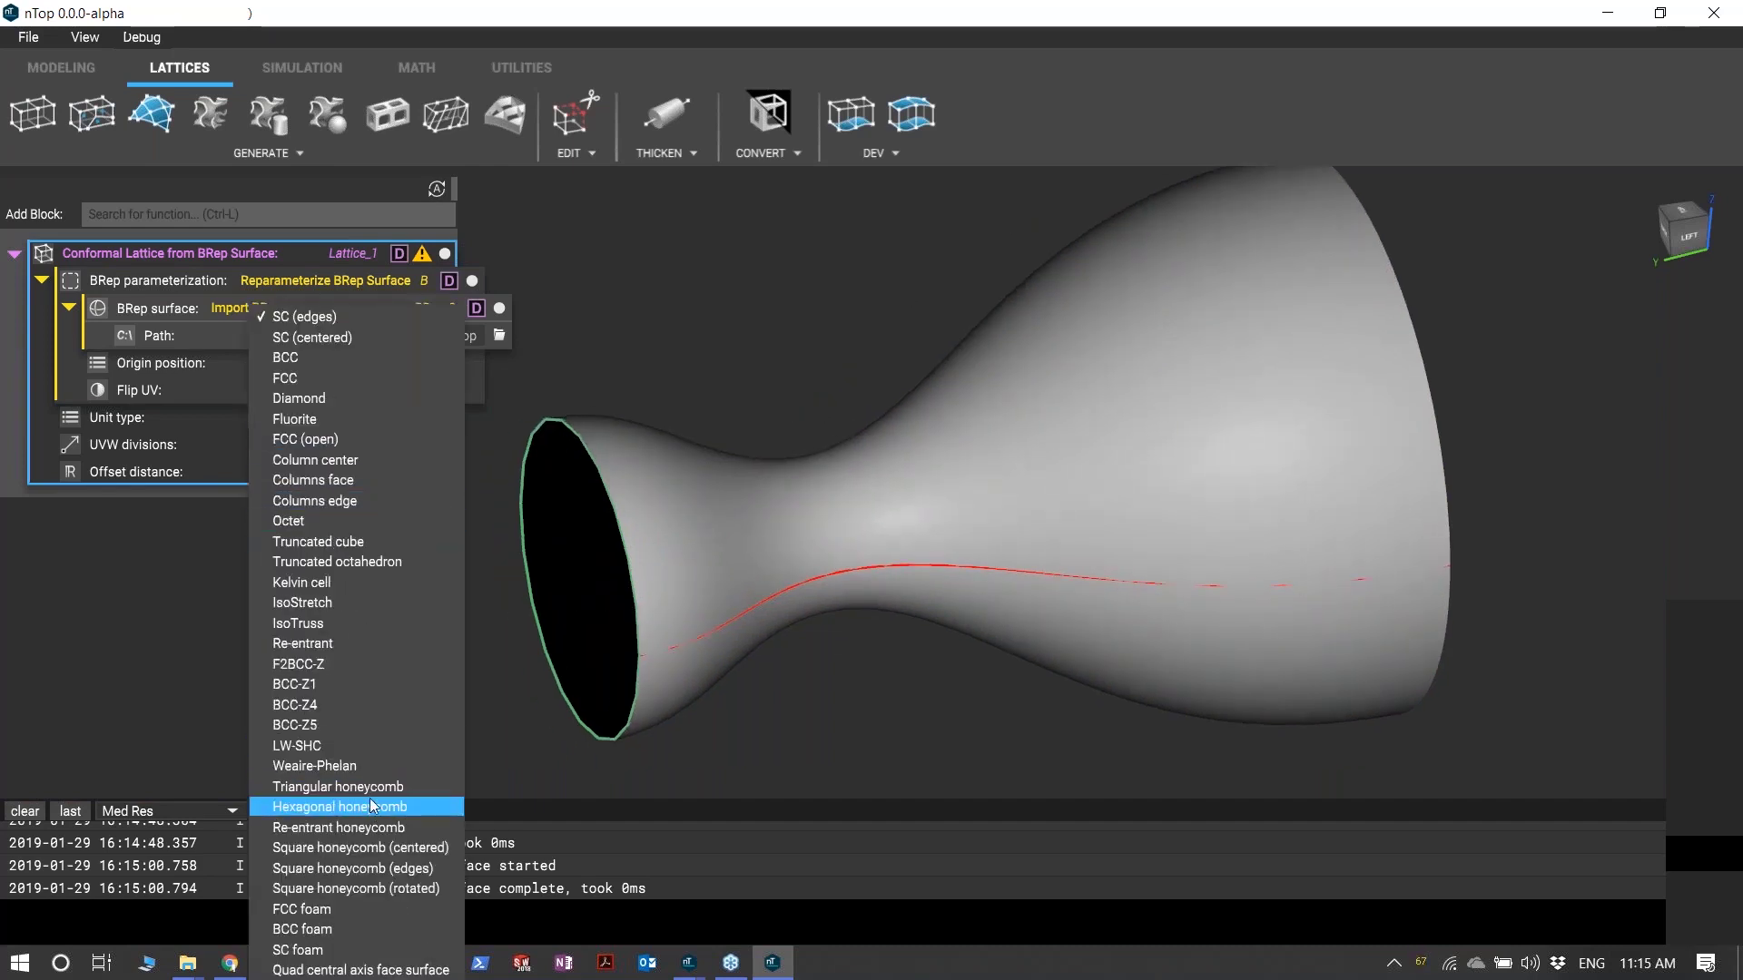
click(367, 790)
right_drag(392, 699, 303, 697)
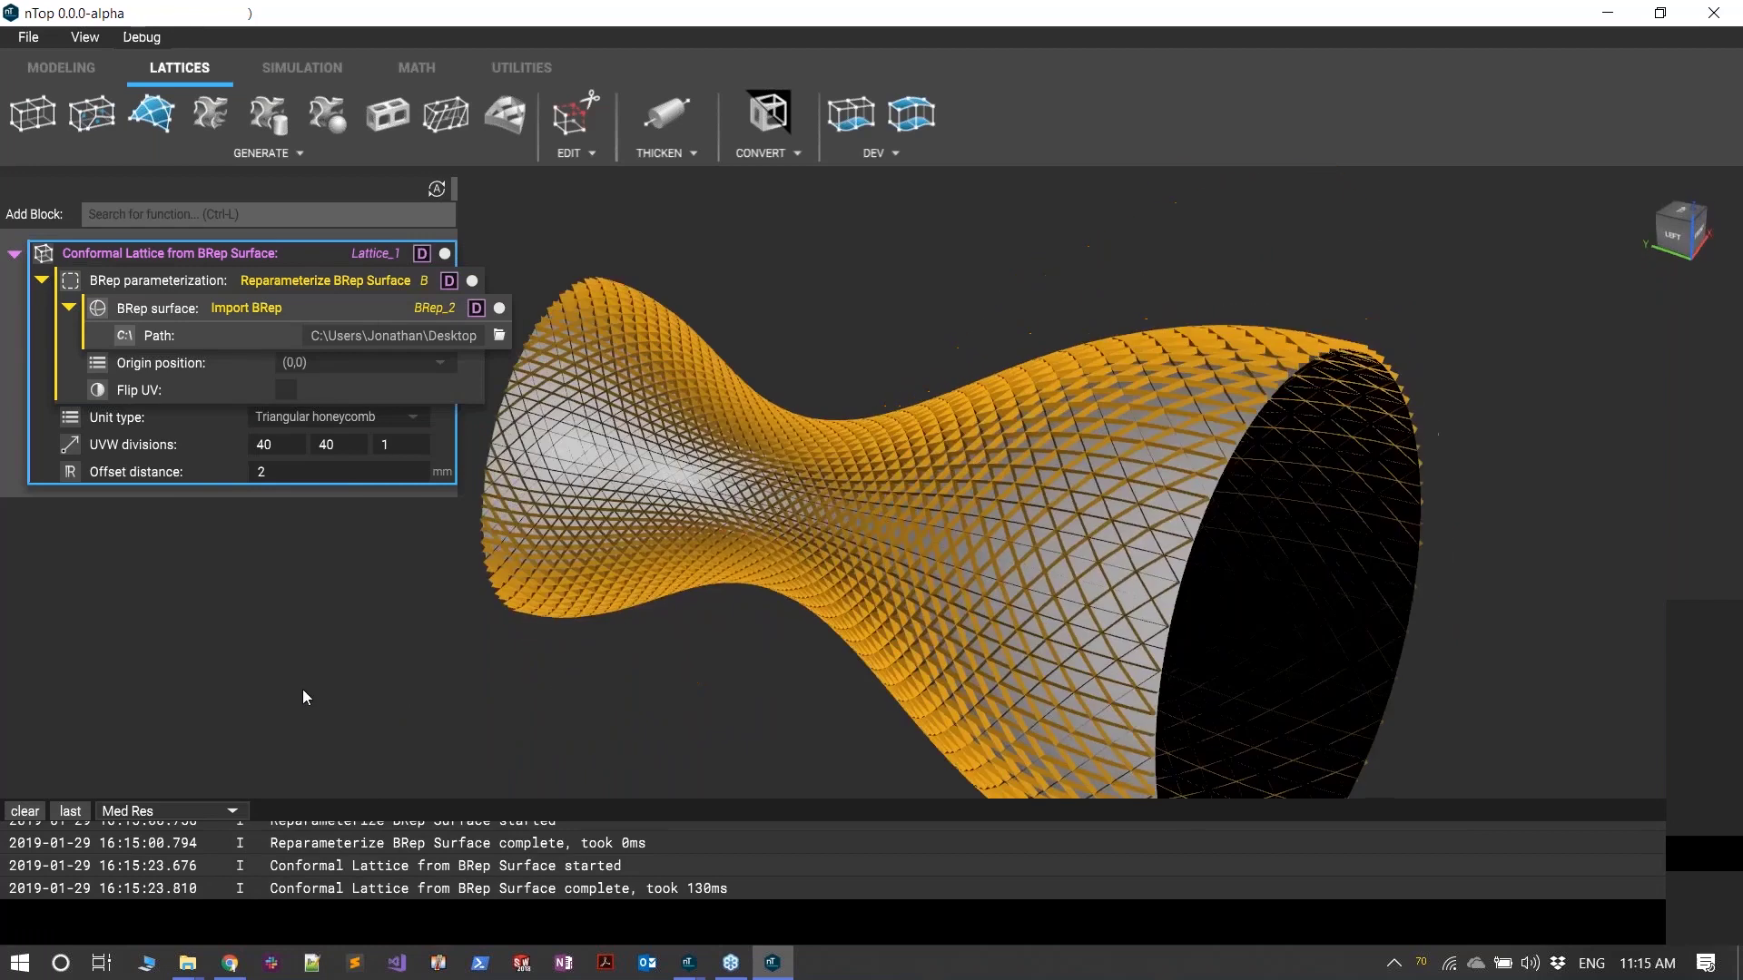
middle_drag(654, 626, 752, 668)
scroll(699, 534, up, 5)
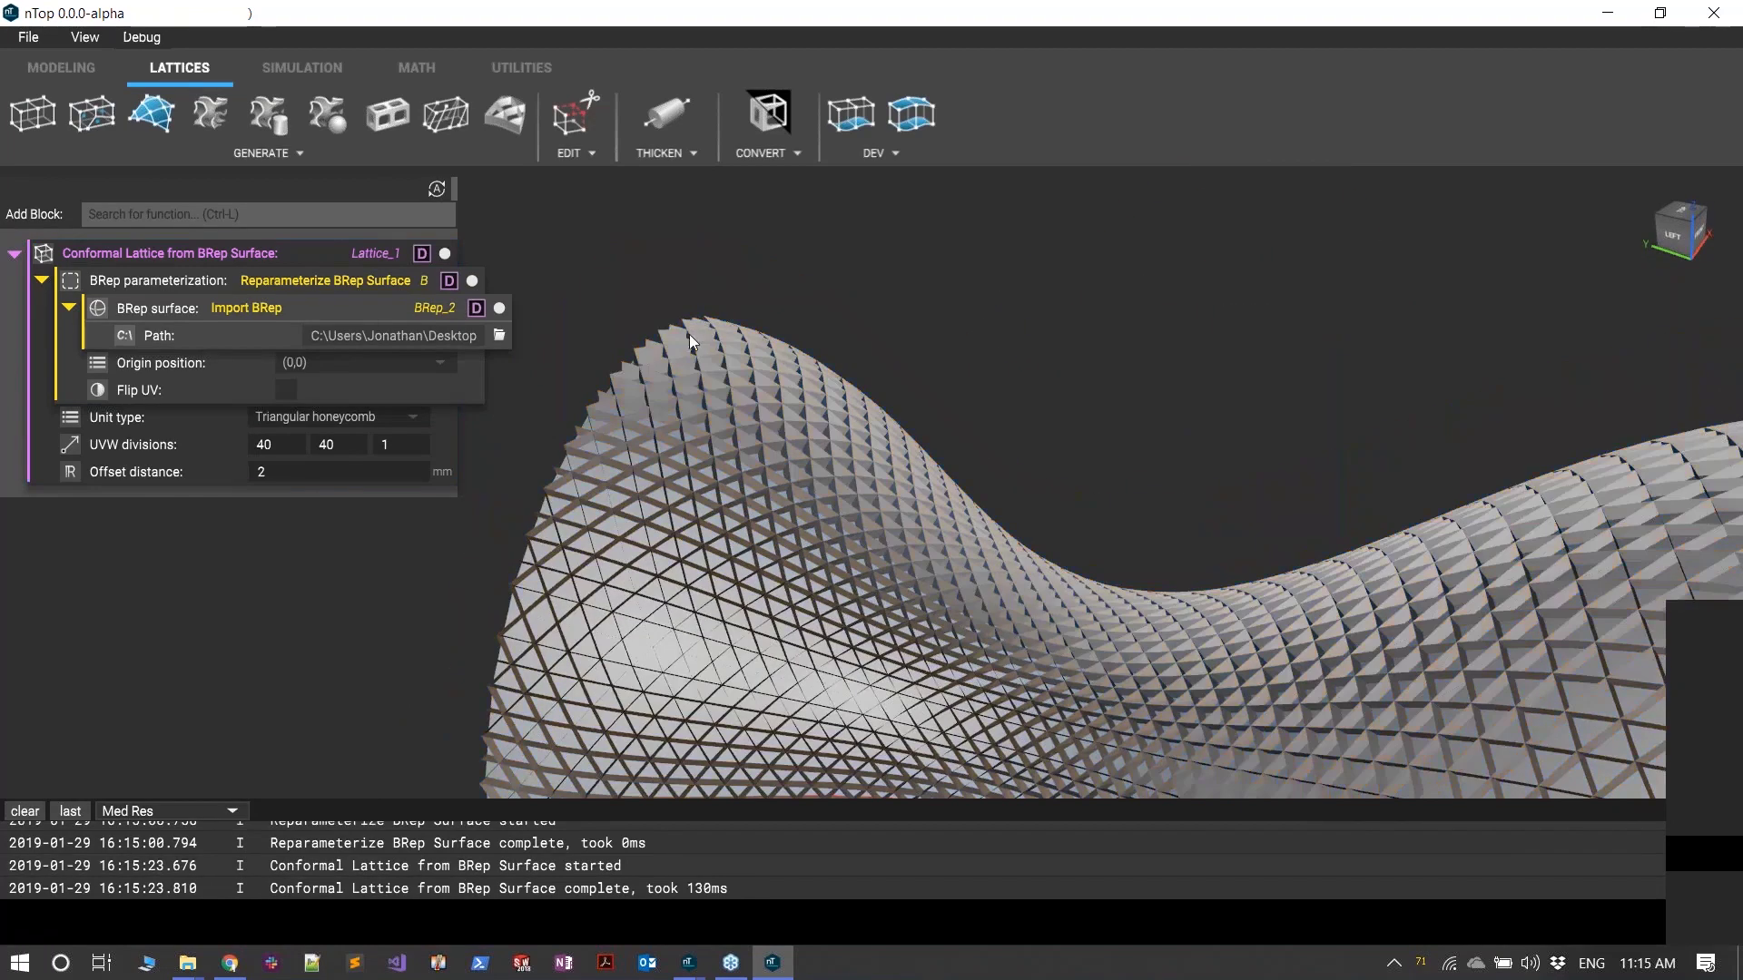
right_drag(689, 334, 660, 626)
right_drag(1151, 406, 1482, 290)
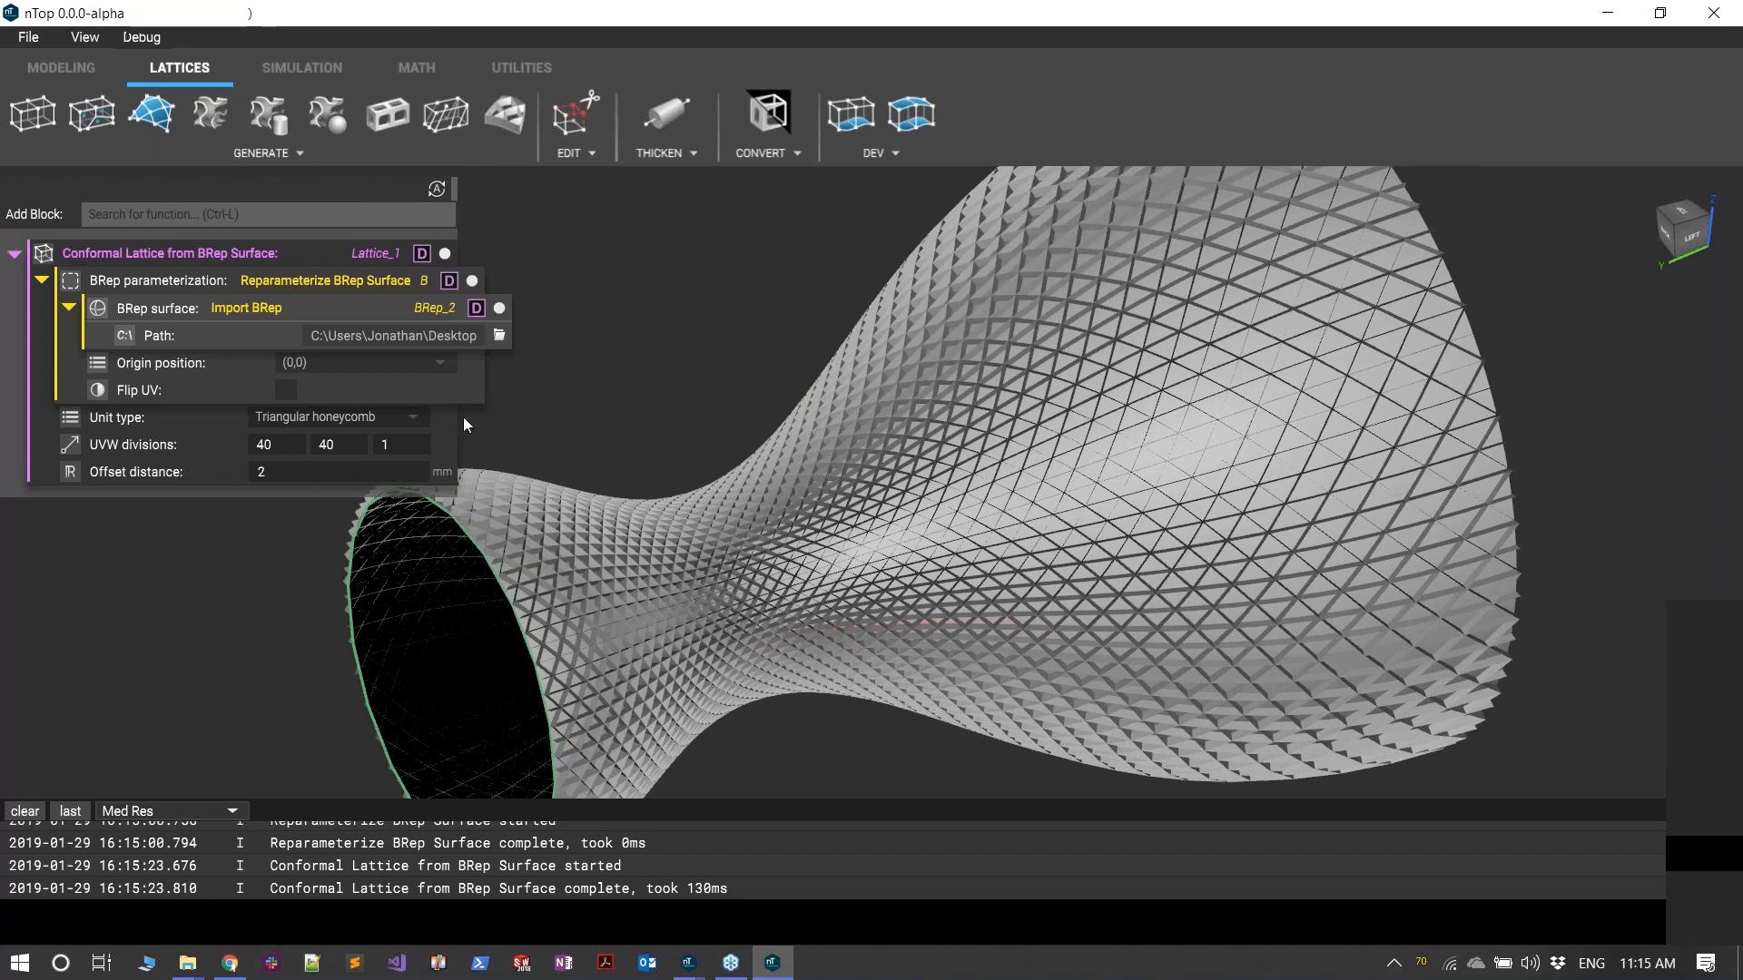
- Try the Square honeycomb (centered) and Square honeycomb (rotated) unit types on the nozzle, and return to Triangular honeycomb
click(375, 417)
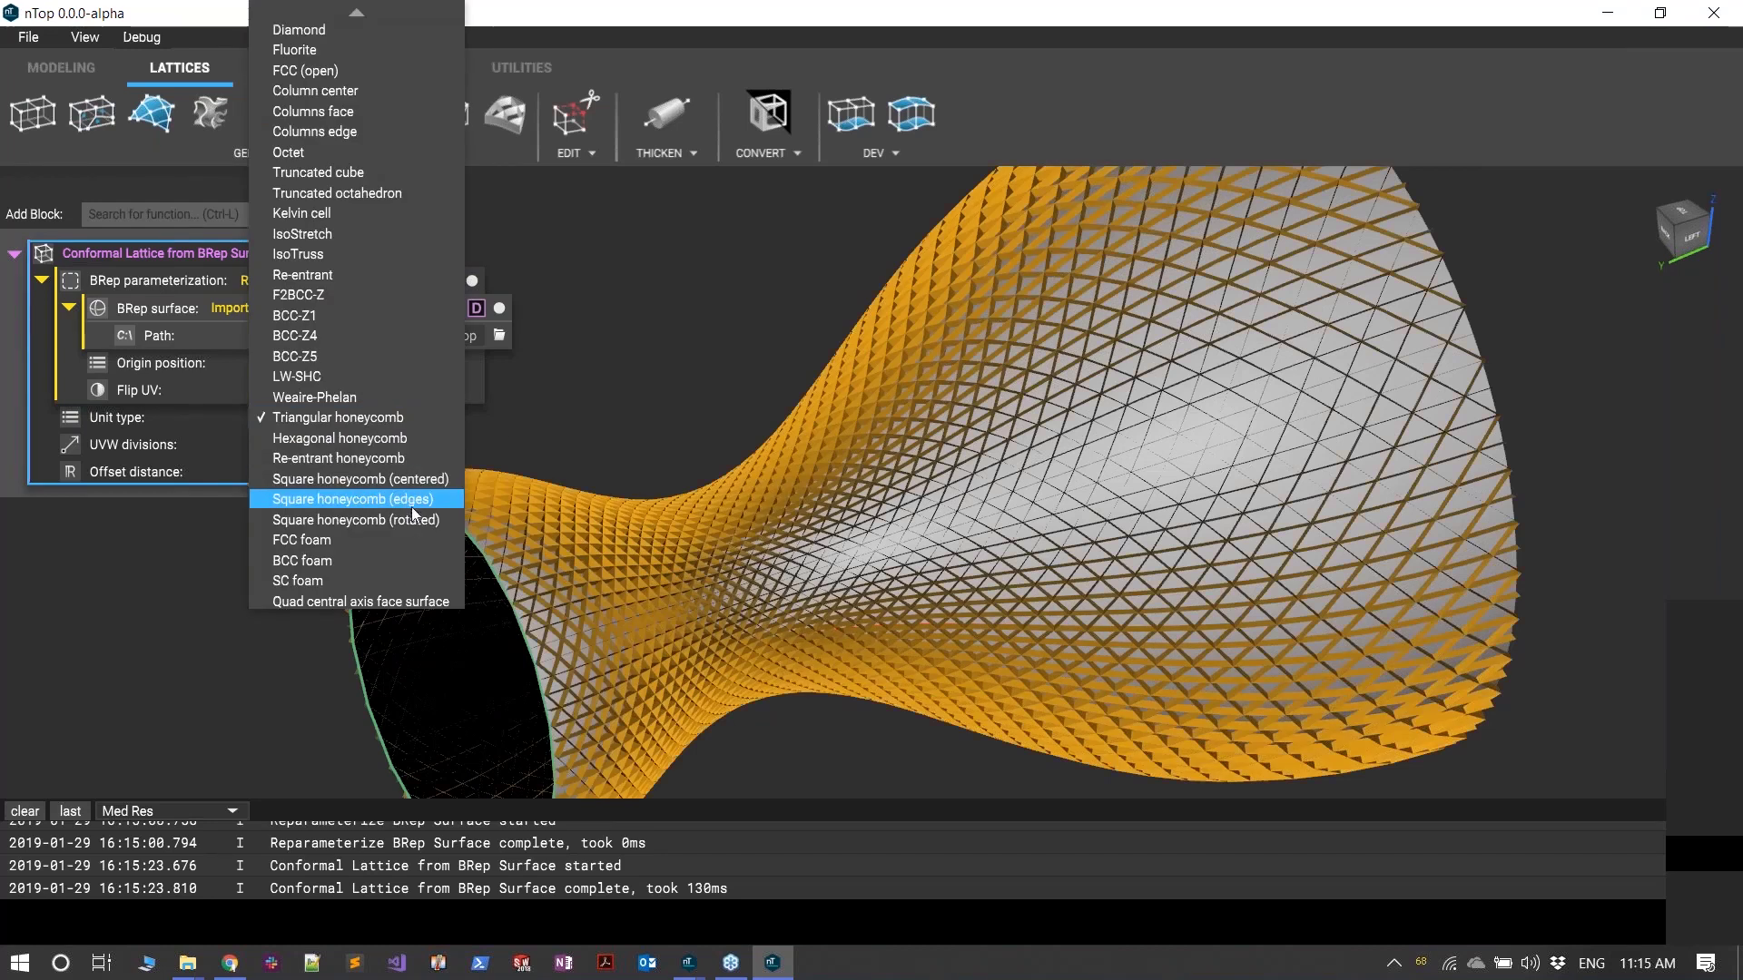
click(410, 481)
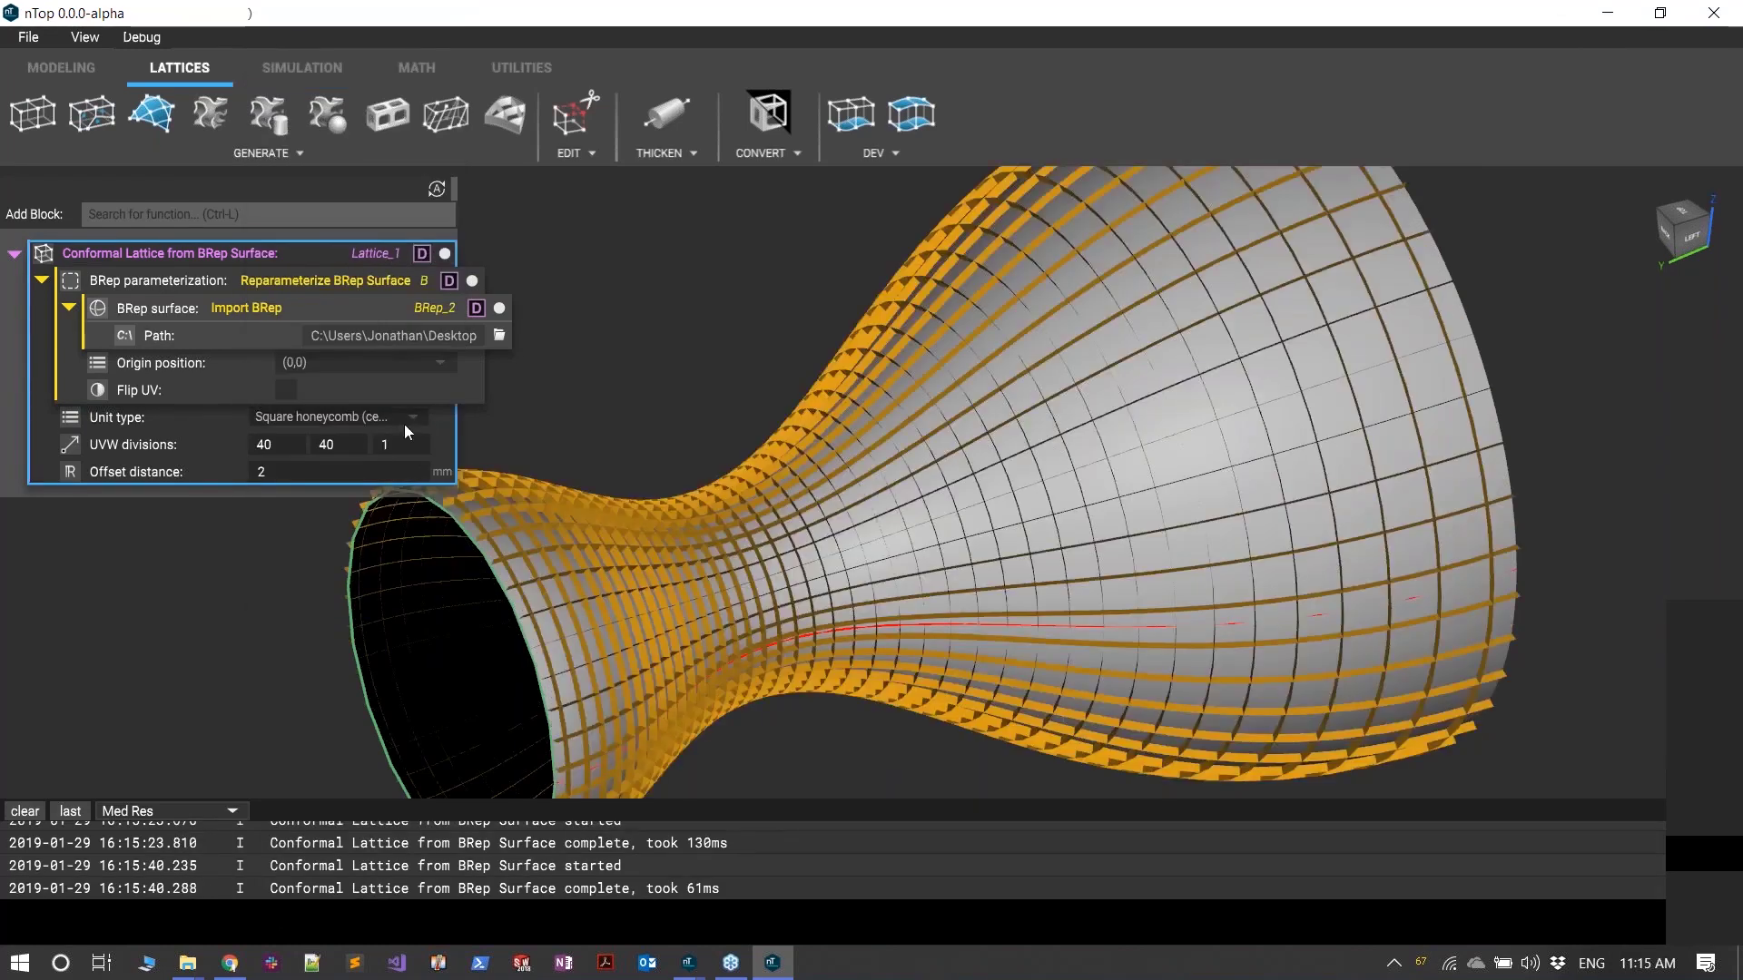
click(405, 421)
click(411, 460)
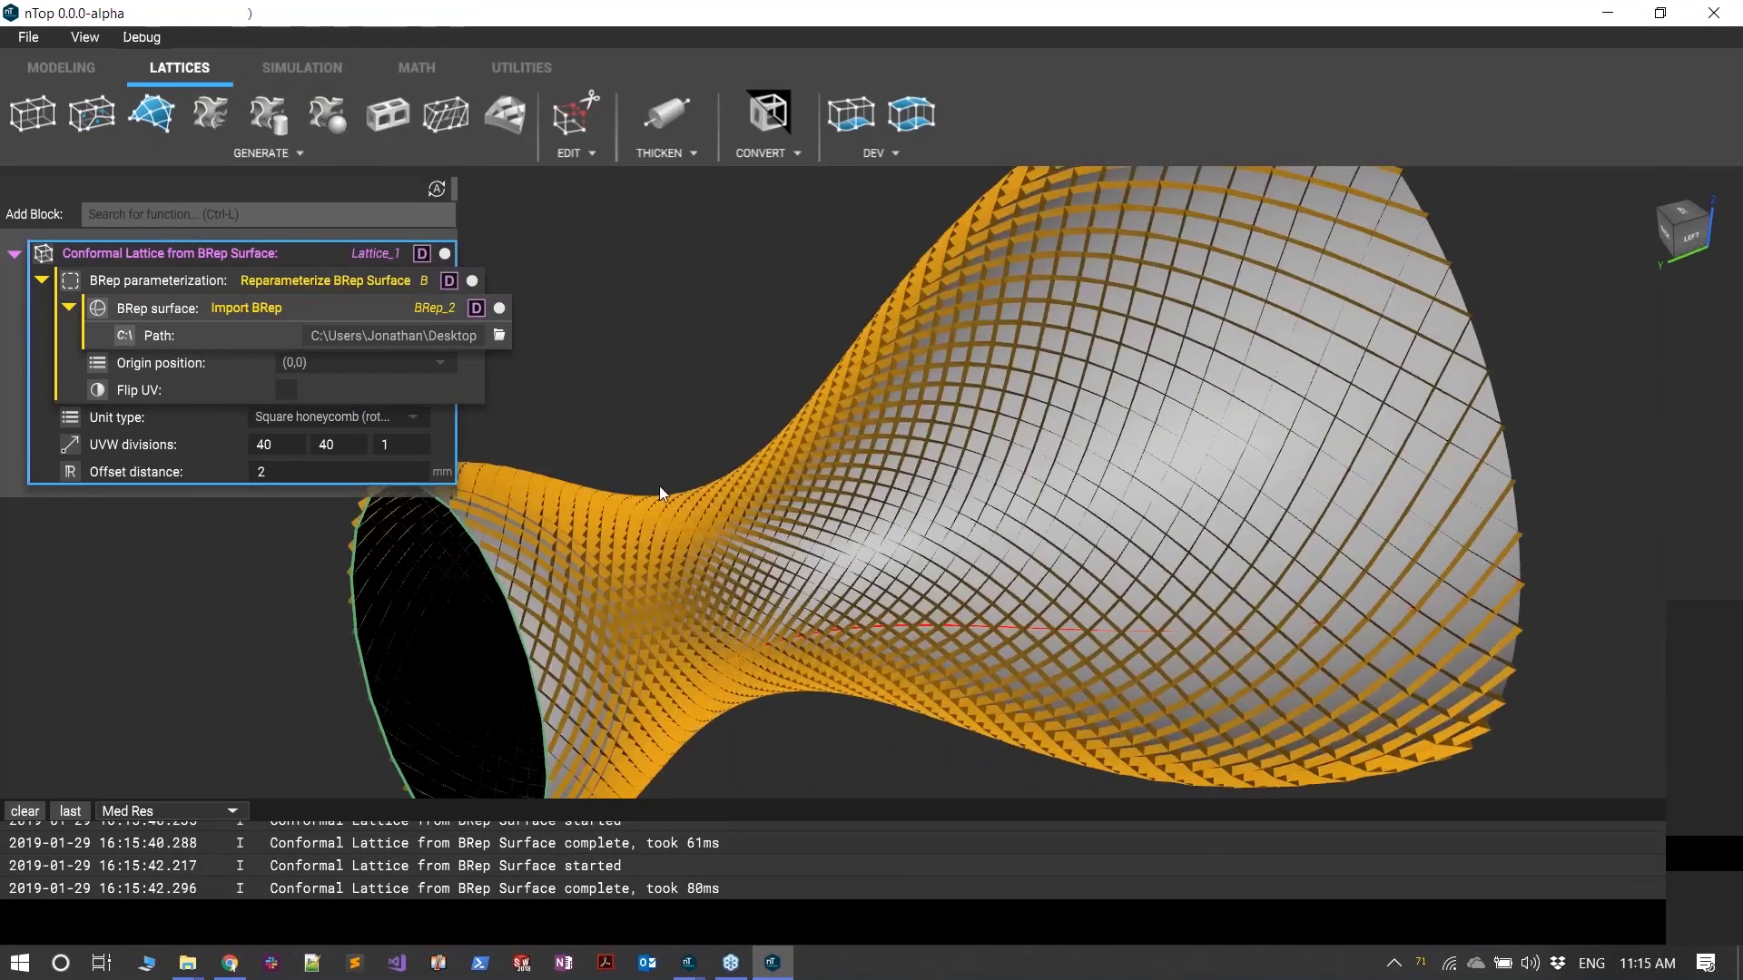
right_drag(659, 486, 450, 402)
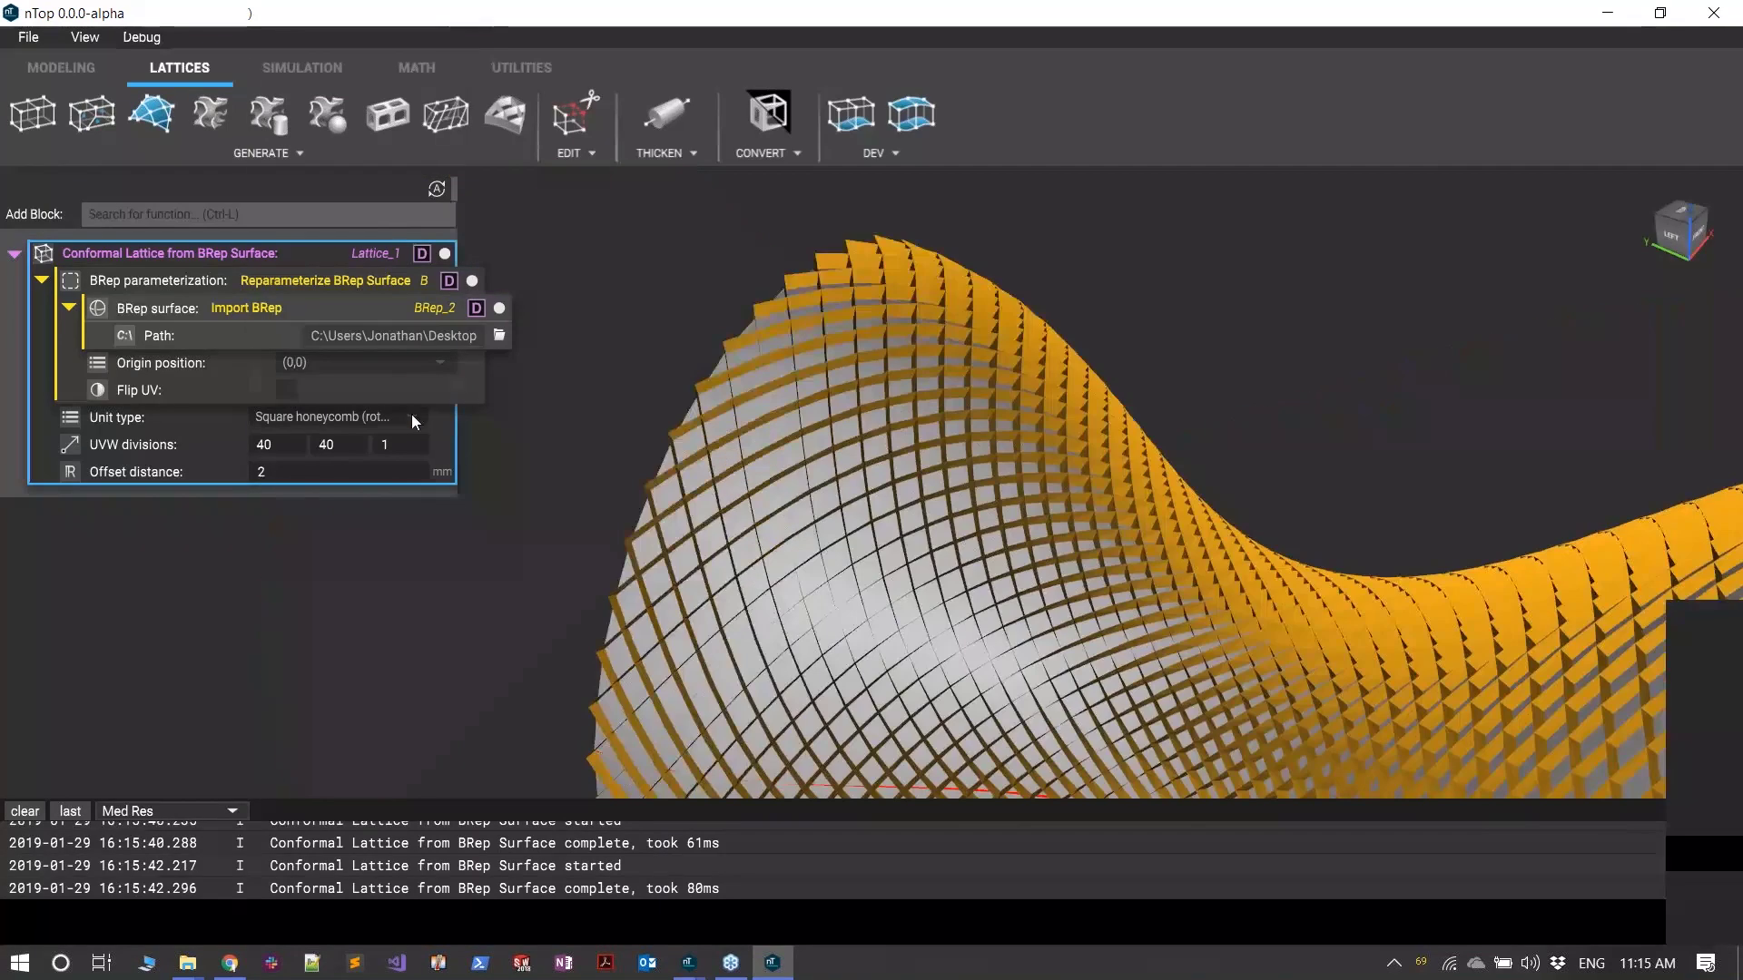
click(411, 416)
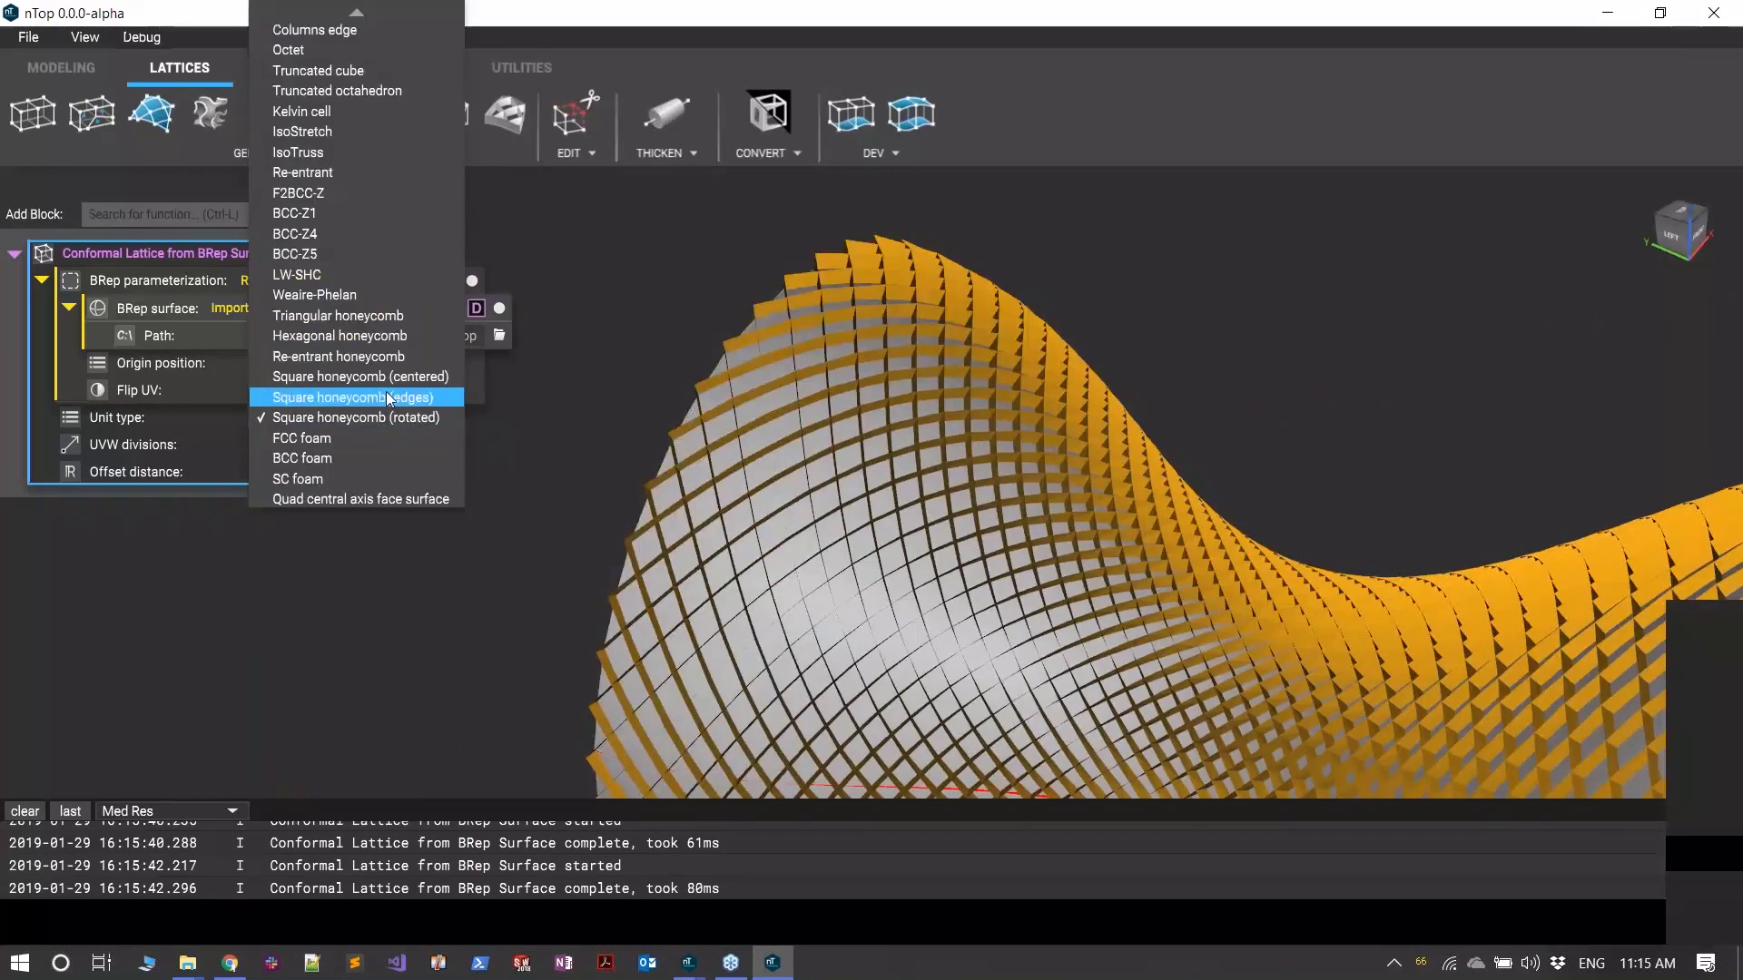
click(367, 316)
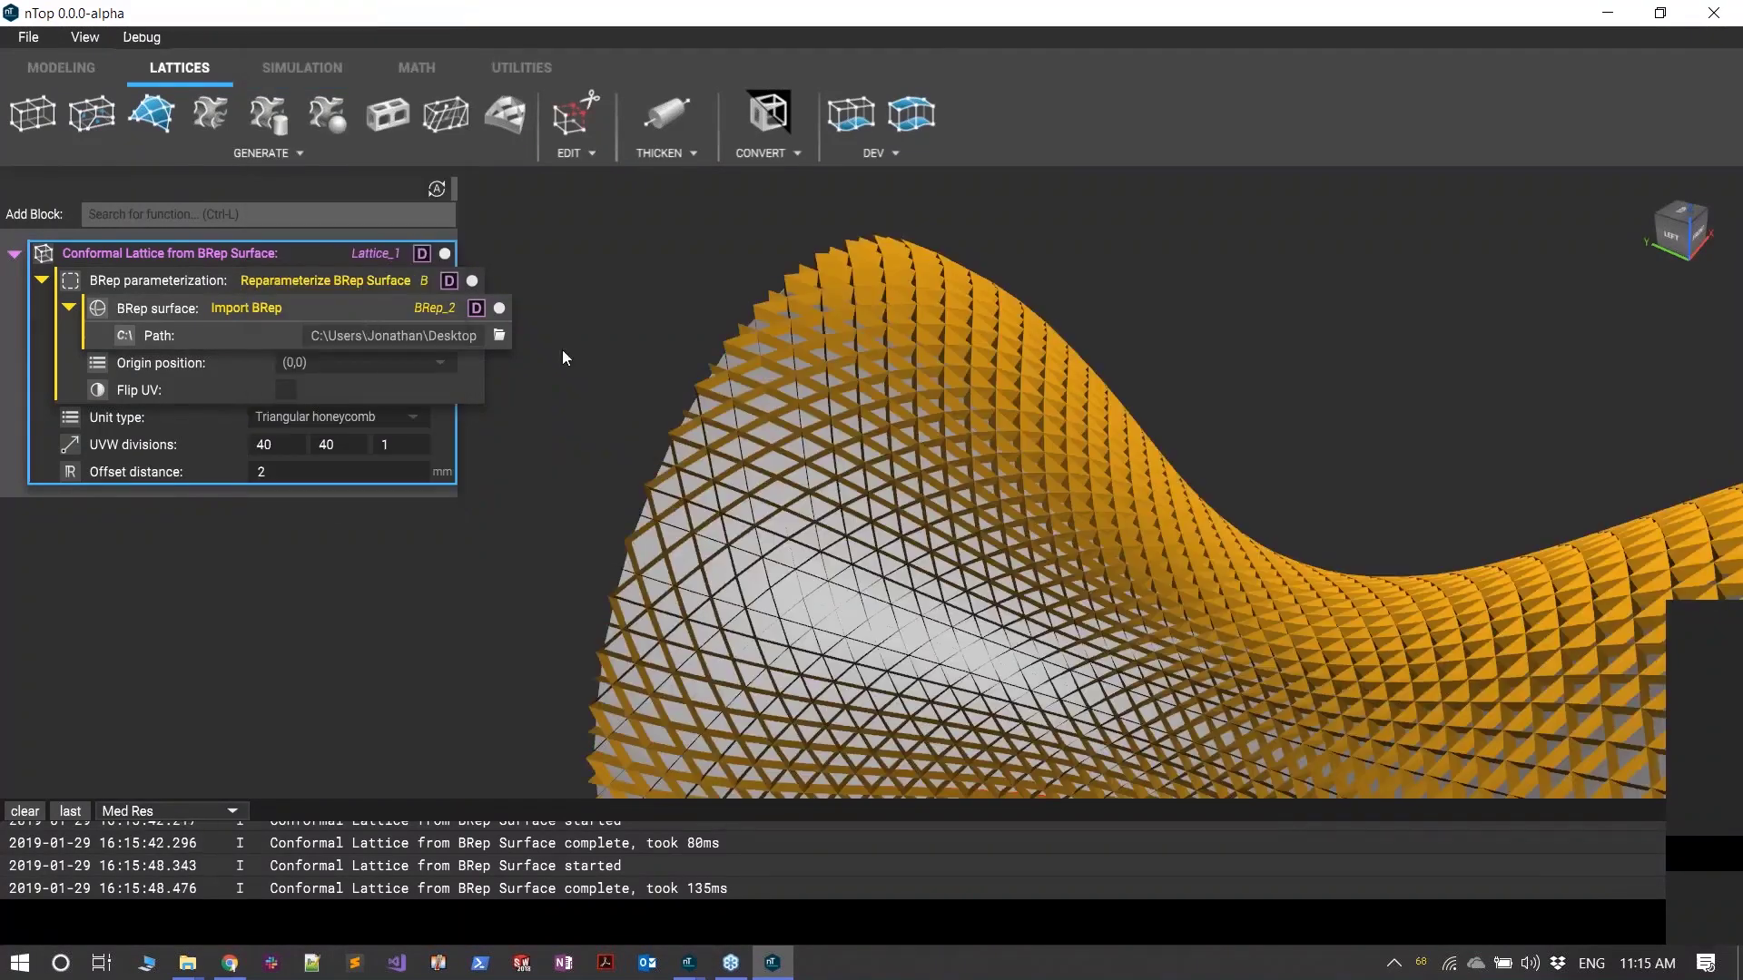
- Reduce the lattice's U and V divisions to 30 each and check the coarser cells on the nozzle
double_click(269, 444)
text(30)
key(Tab)
text(30)
key(Tab)
key(Tab)
right_drag(643, 543, 928, 547)
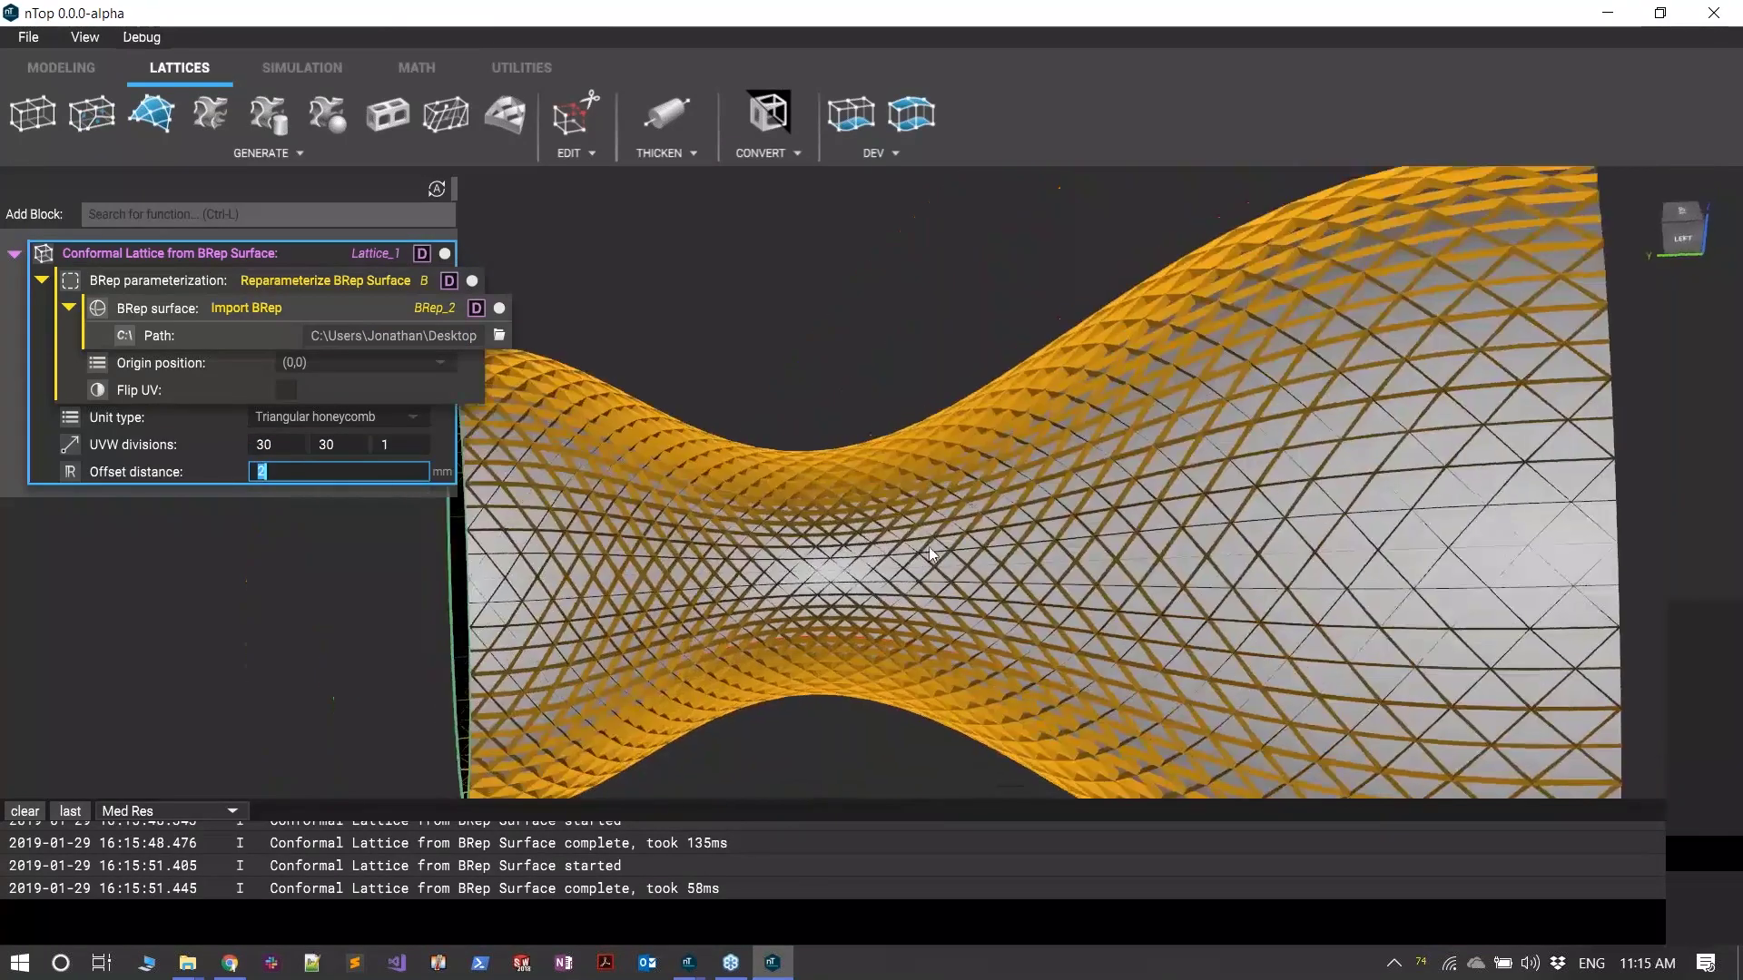
- Show the whole nozzle in the Left view and replace the imported BRep file with nozzle2.x_t
scroll(940, 495, down, 4)
click(1681, 238)
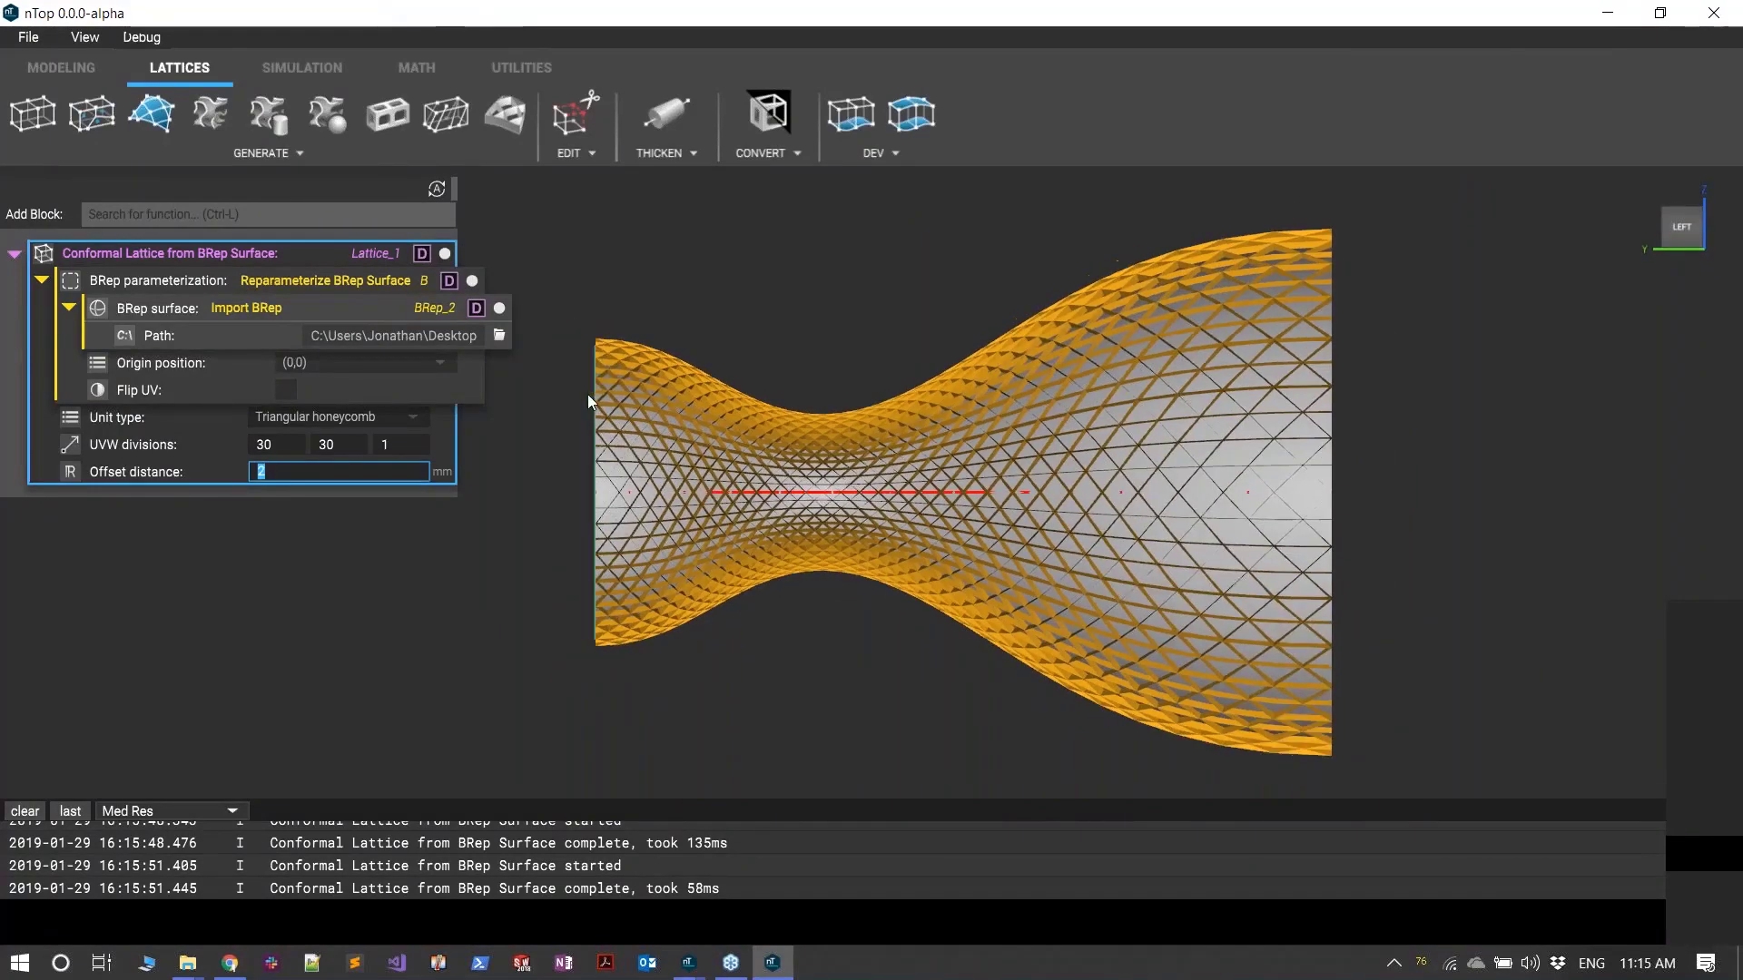
click(500, 338)
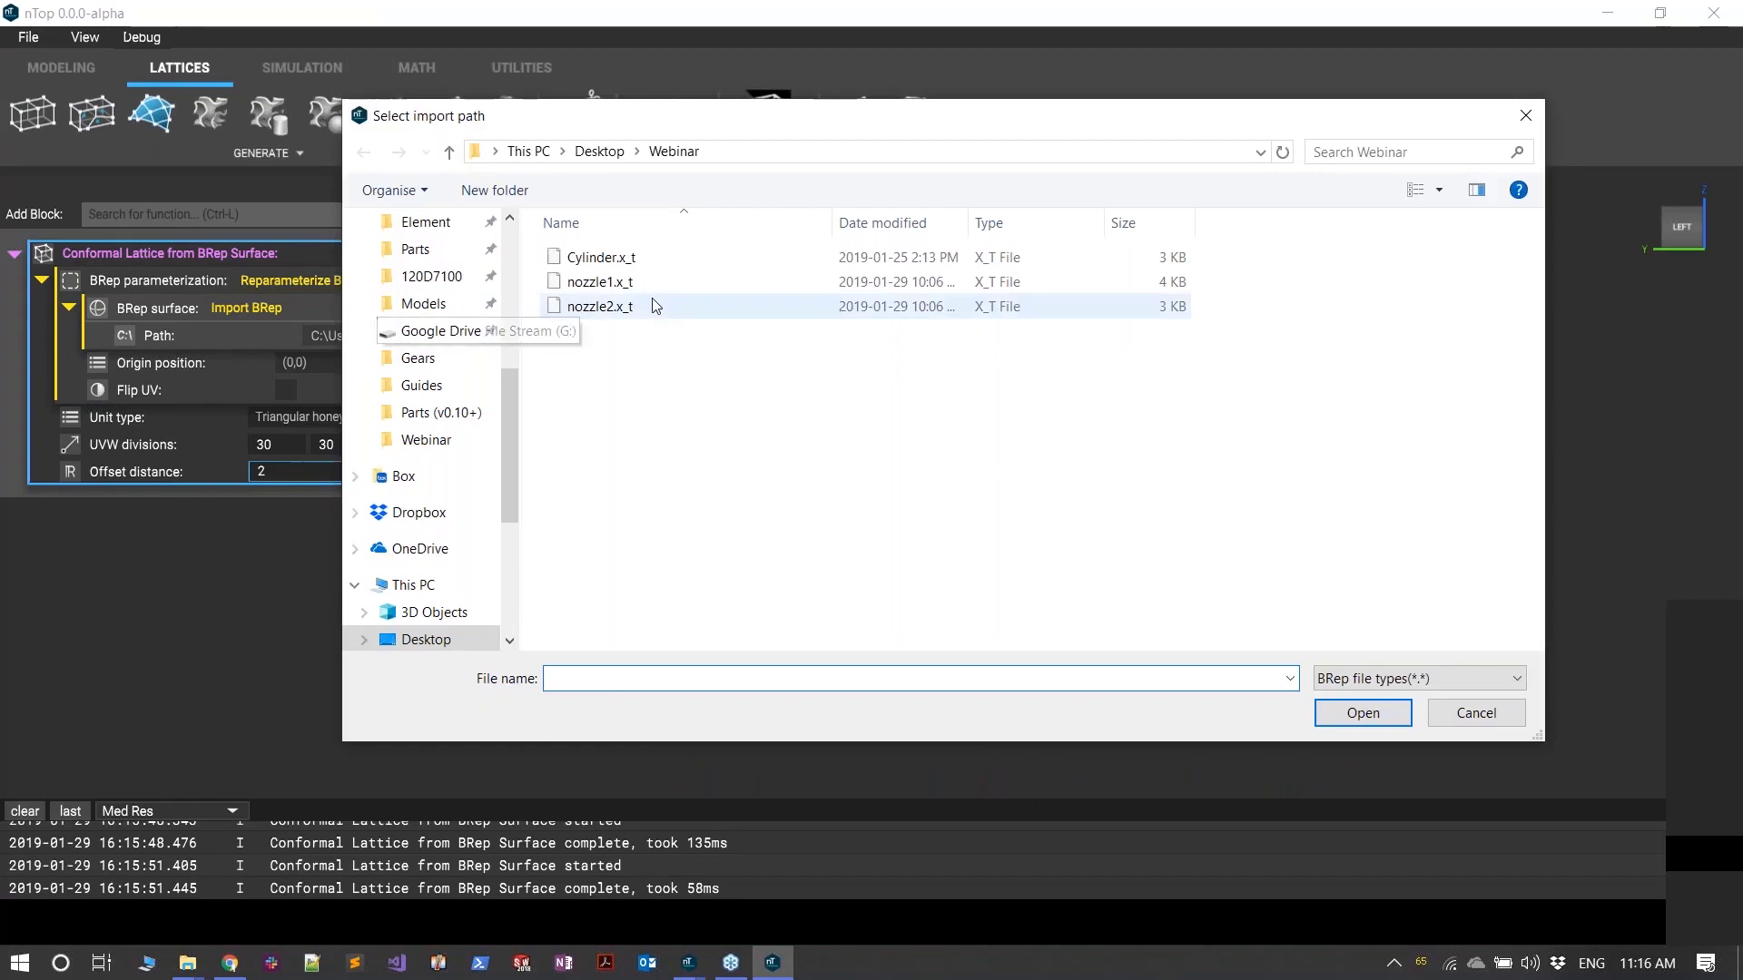
double_click(652, 306)
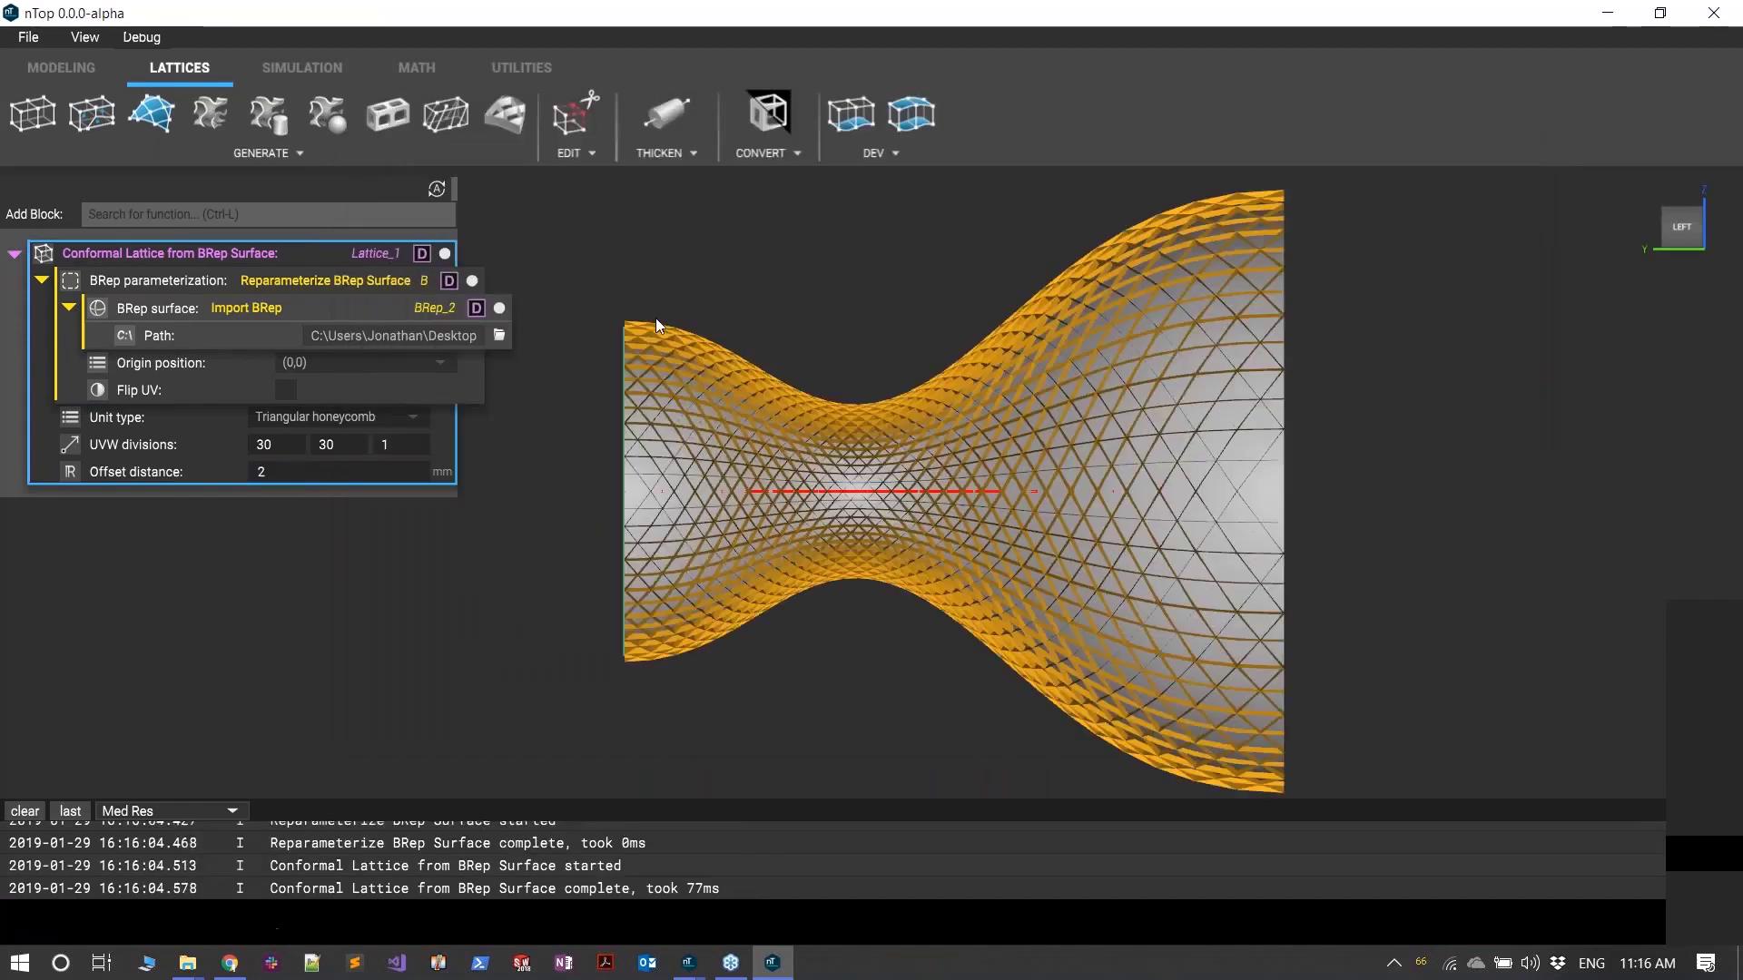
- Replace the imported BRep file with nozzle1.x_t and check the triangular honeycomb from an angled view
click(499, 335)
double_click(603, 287)
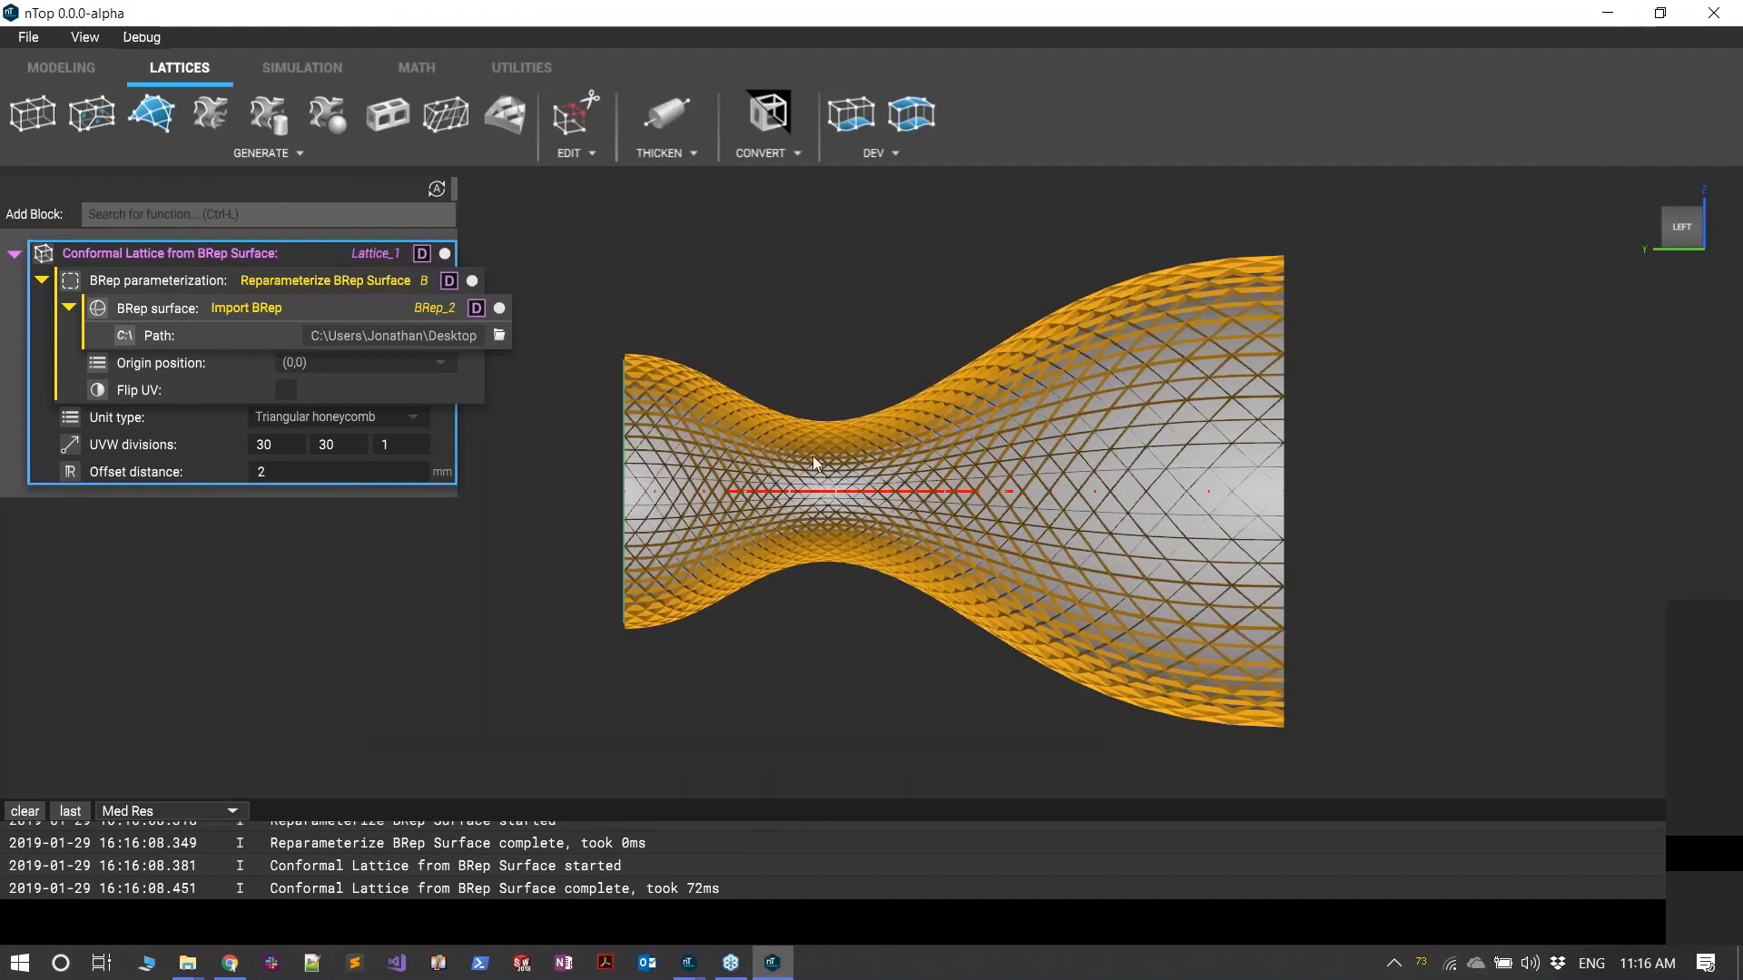
middle_drag(716, 416, 768, 448)
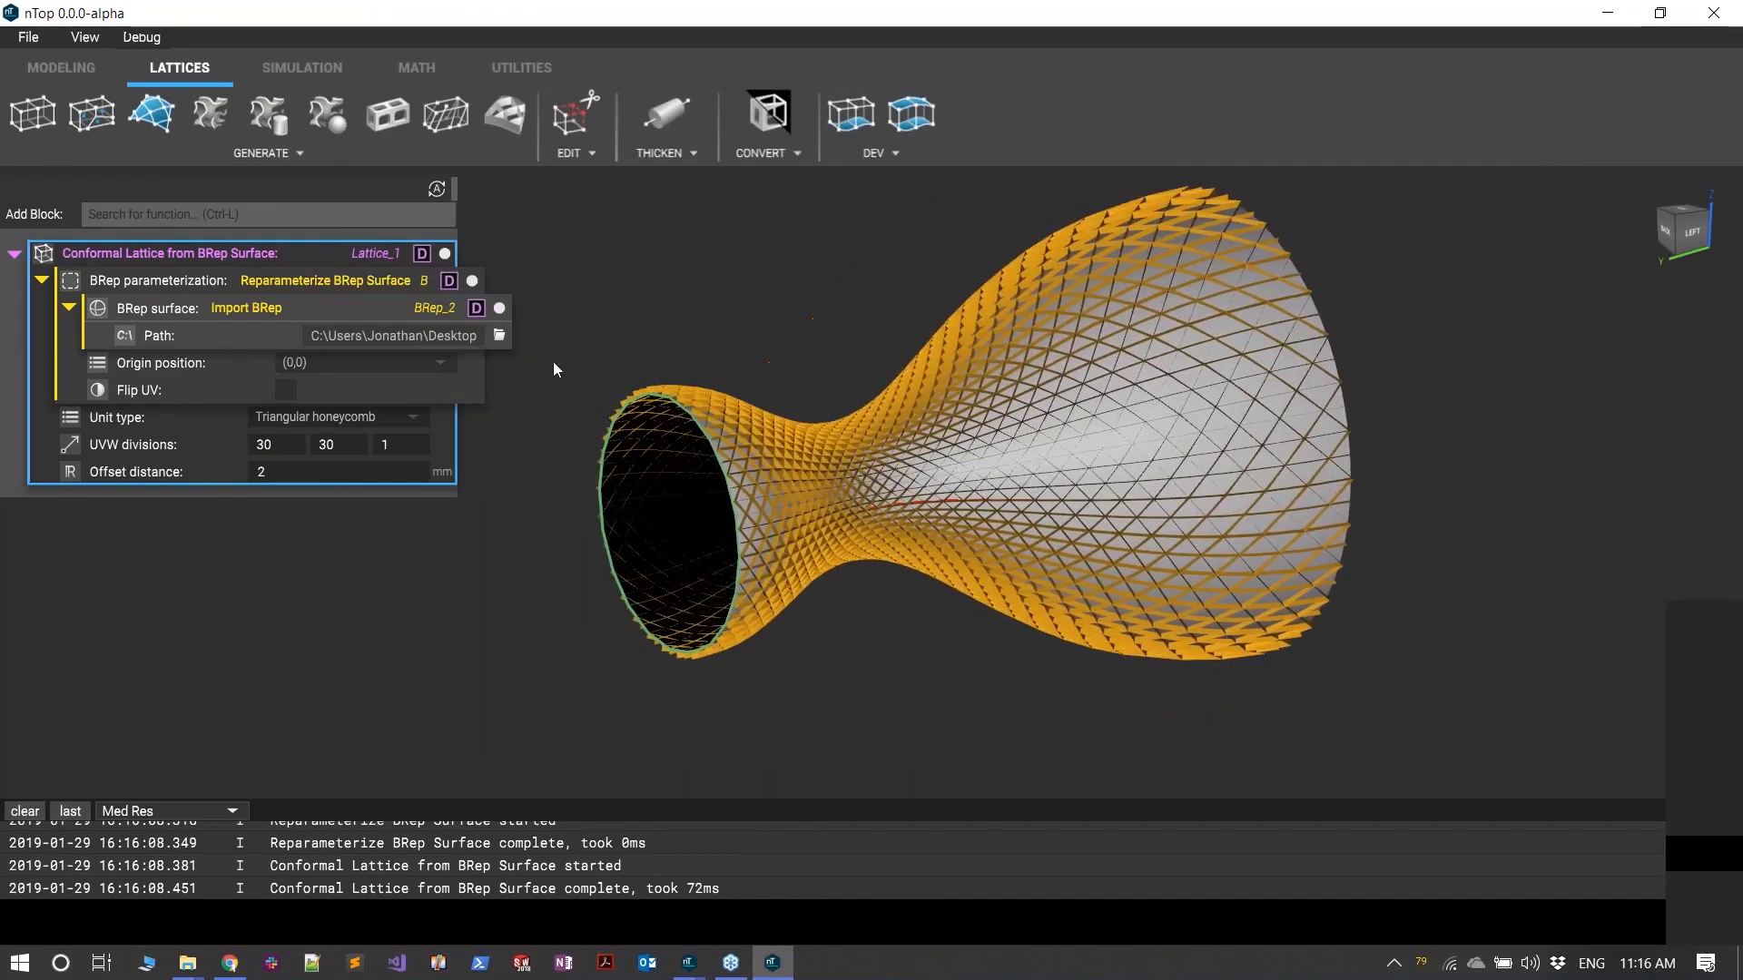
- Swap the lattice's imported BRep surface for Cylinder.x_t
click(502, 335)
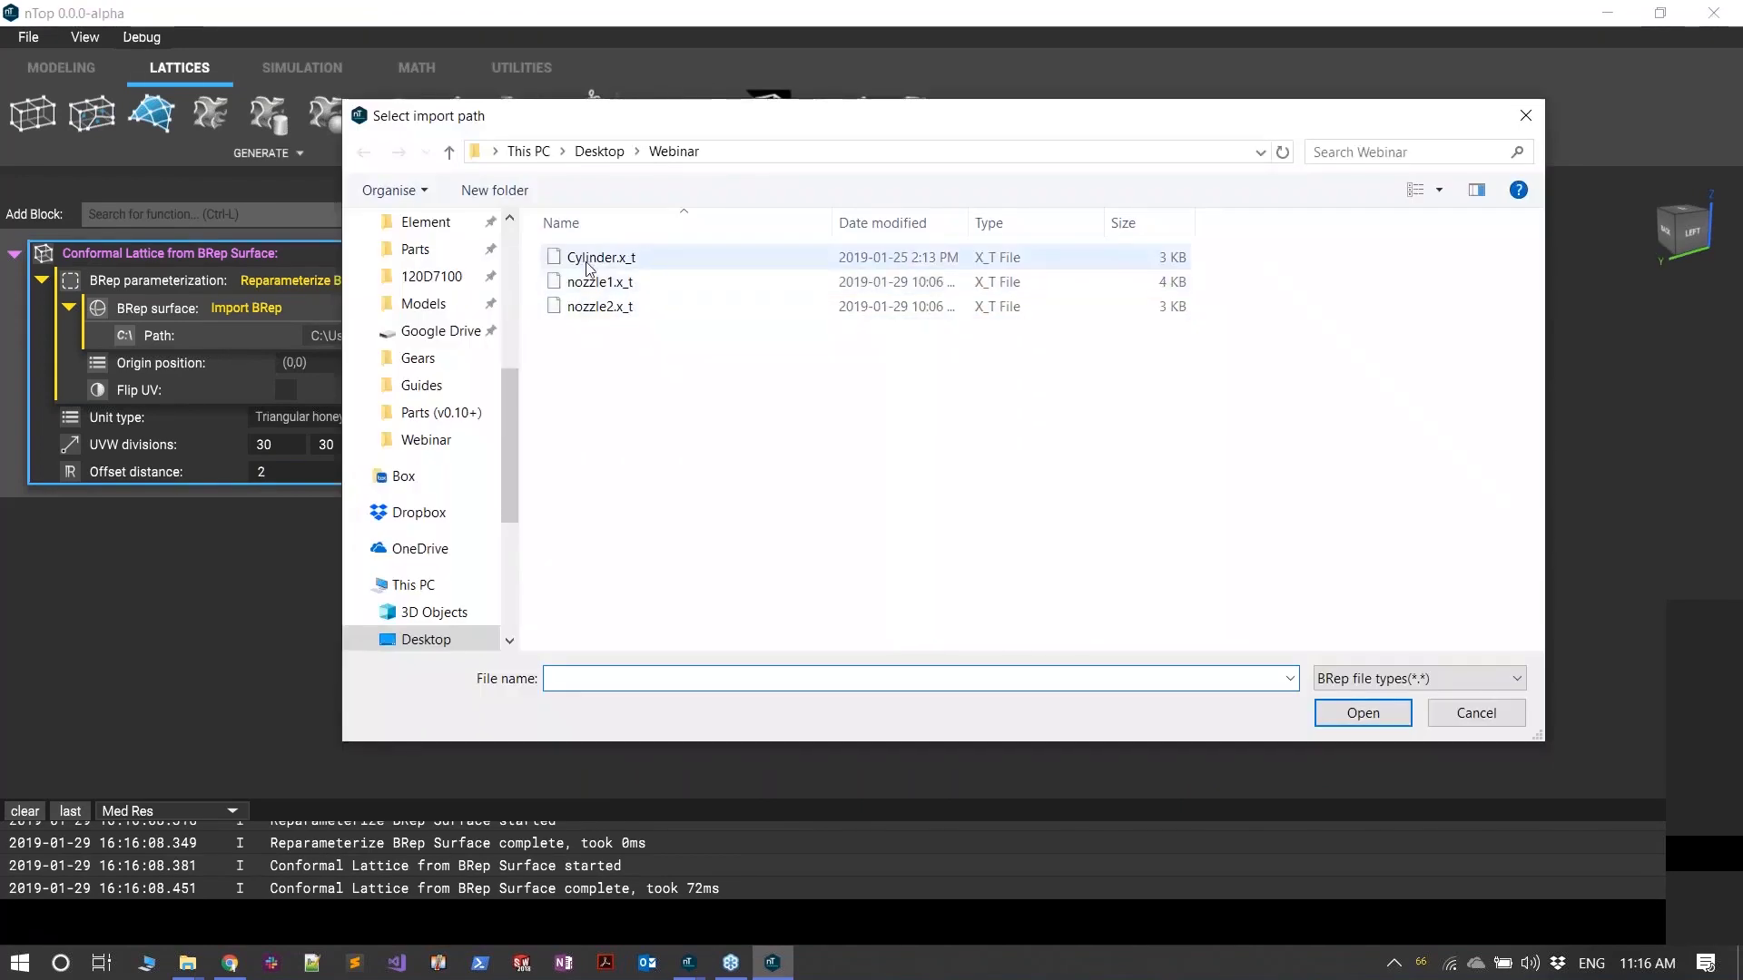
click(587, 262)
double_click(586, 261)
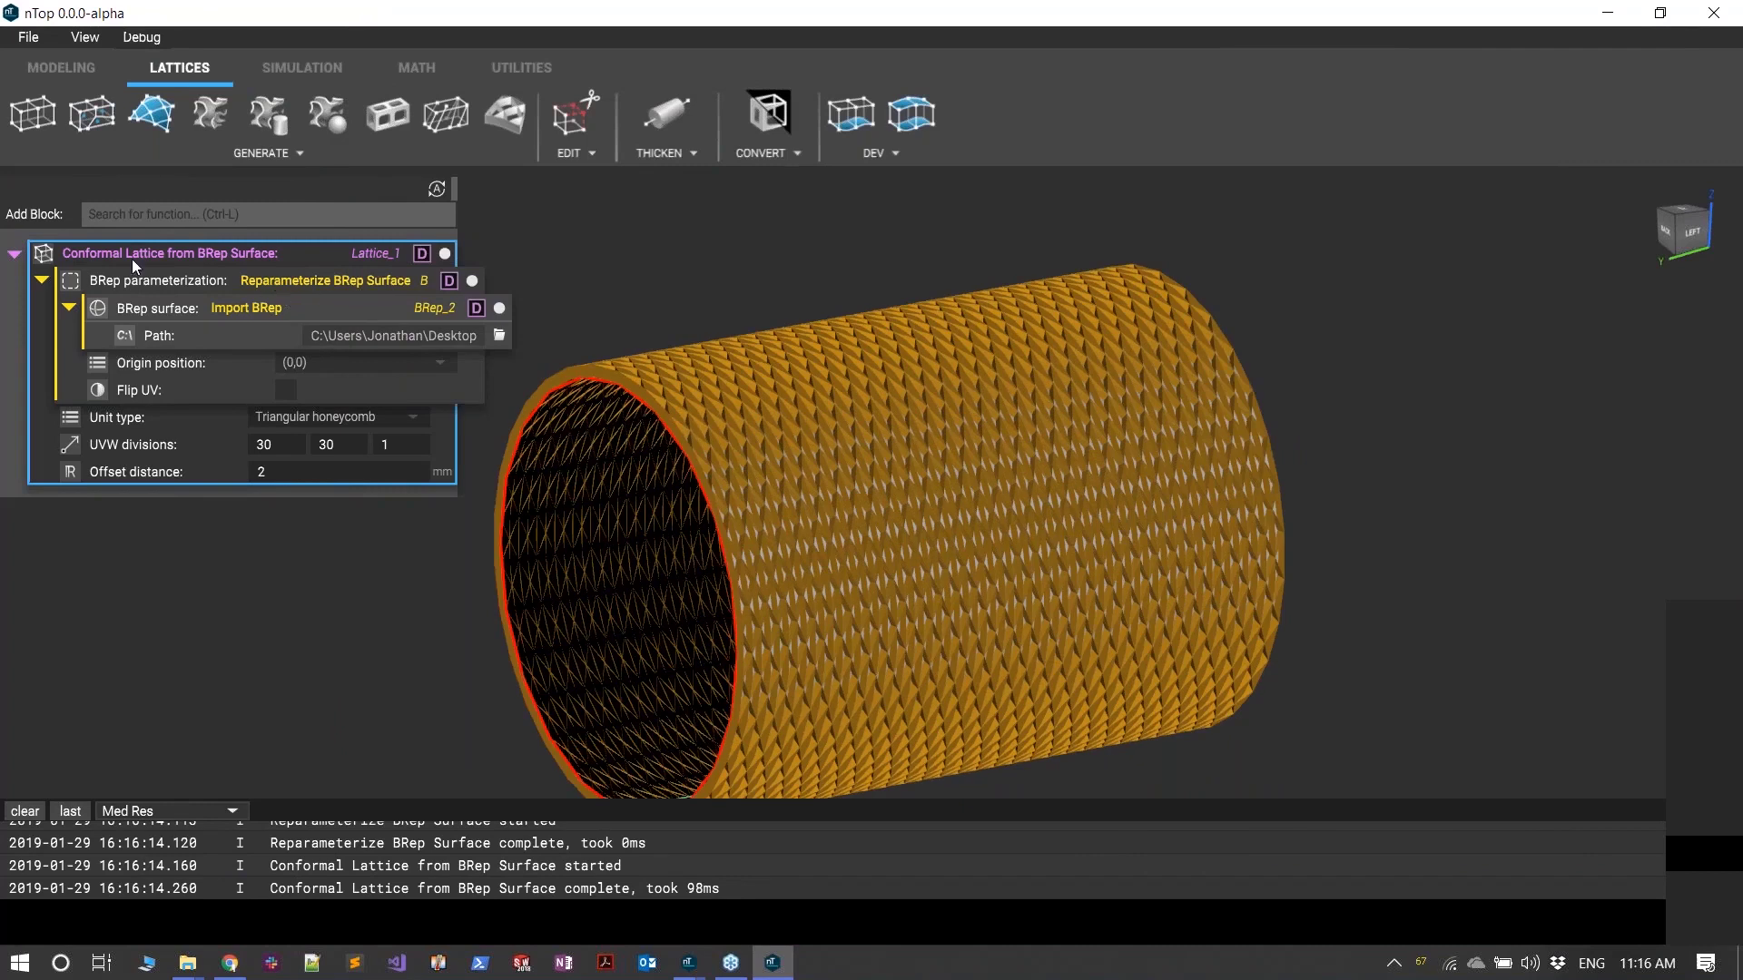
- Collapse the Conformal Lattice from BRep Surface block, deselect it and inspect the honeycomb around the cylinder
click(41, 283)
click(15, 255)
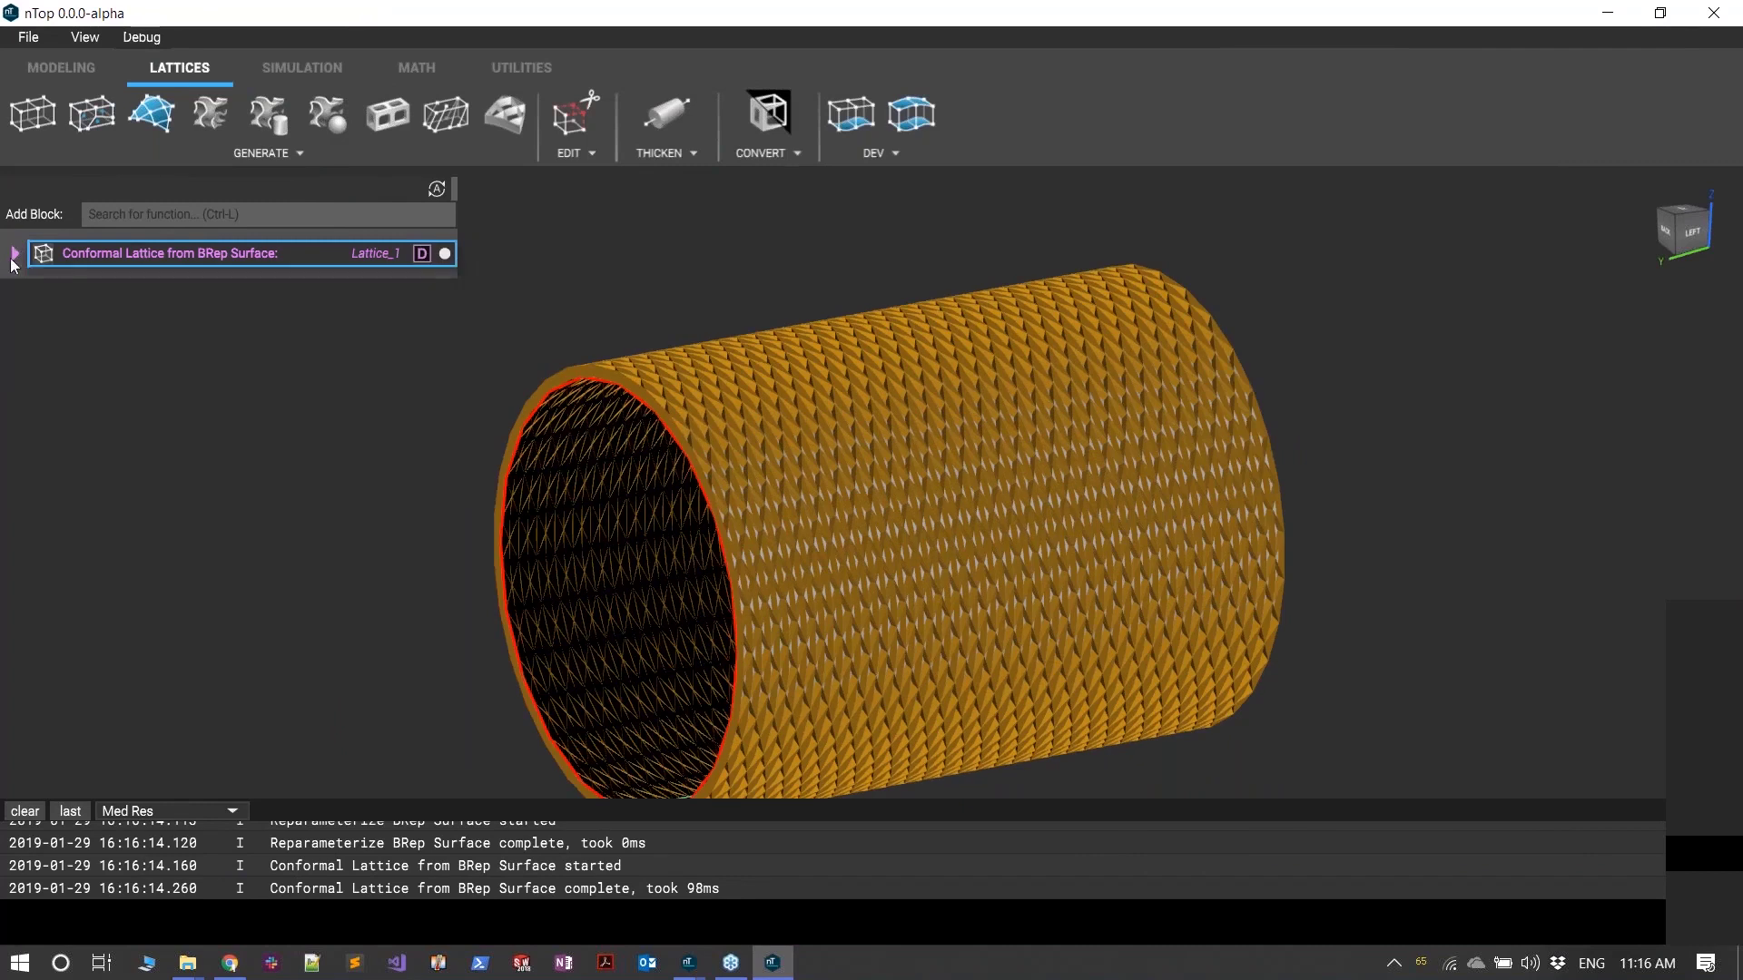
click(15, 255)
click(16, 257)
click(778, 237)
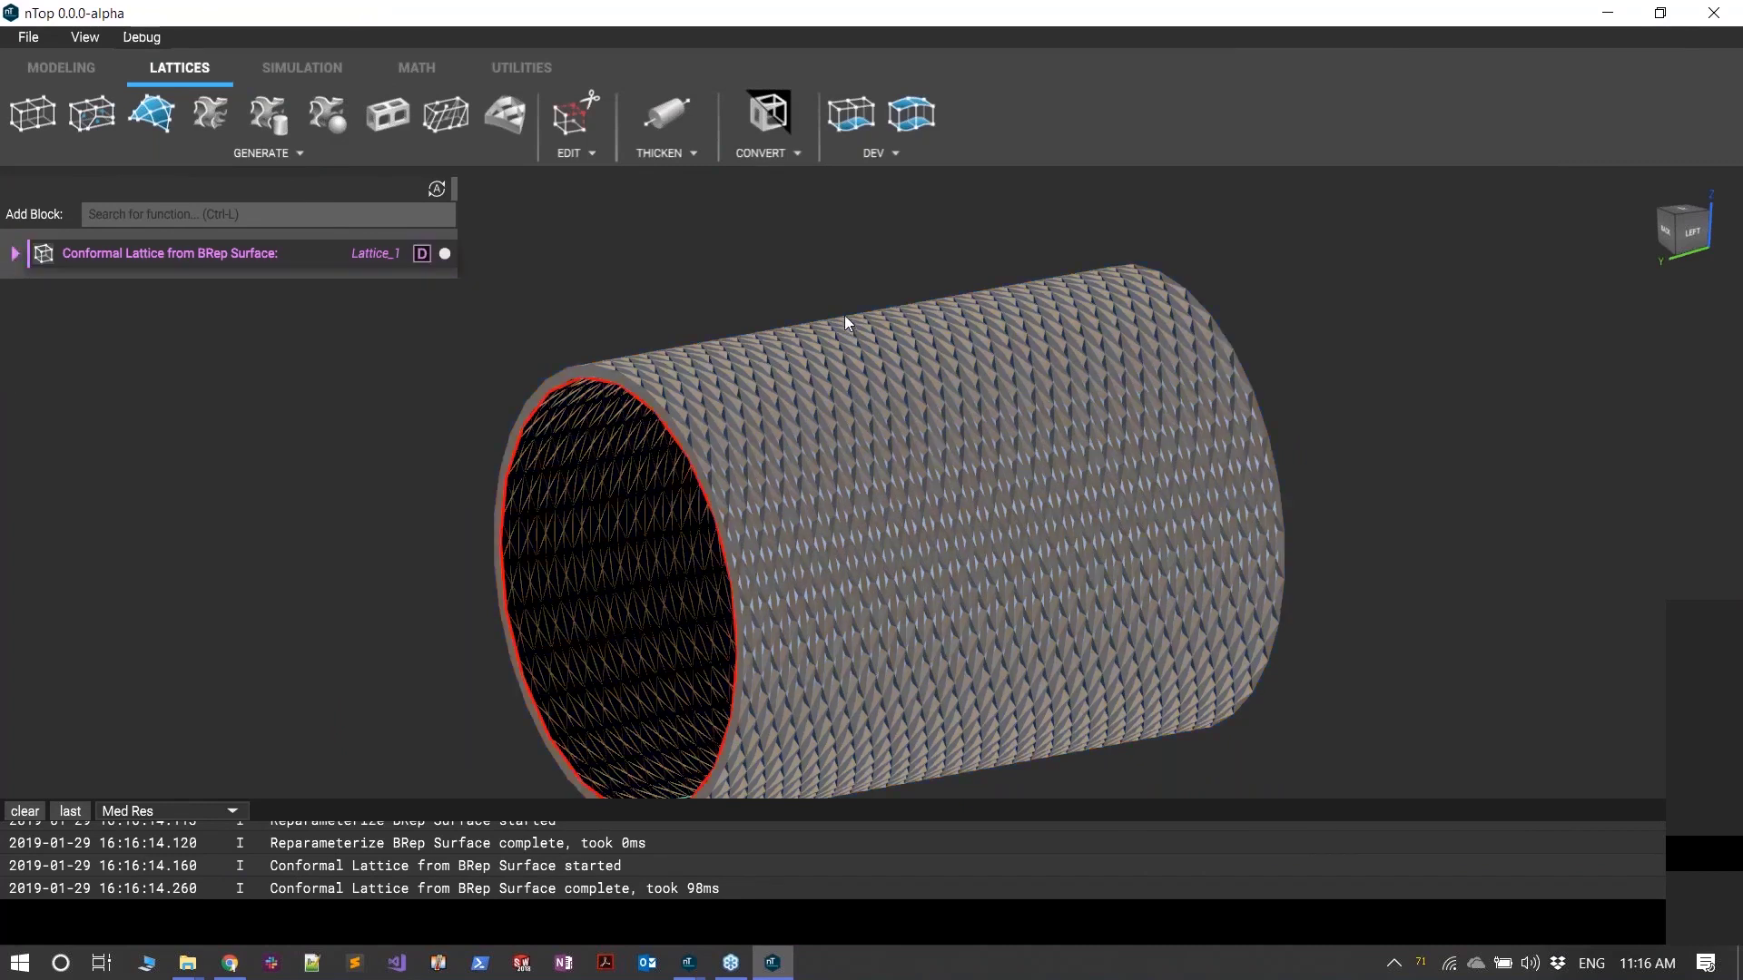
middle_drag(845, 314, 863, 263)
- Expand the conformal lattice block, reload nozzle1.x_t as its BRep surface and view the honeycomb nozzle from its wide end
click(14, 255)
click(42, 281)
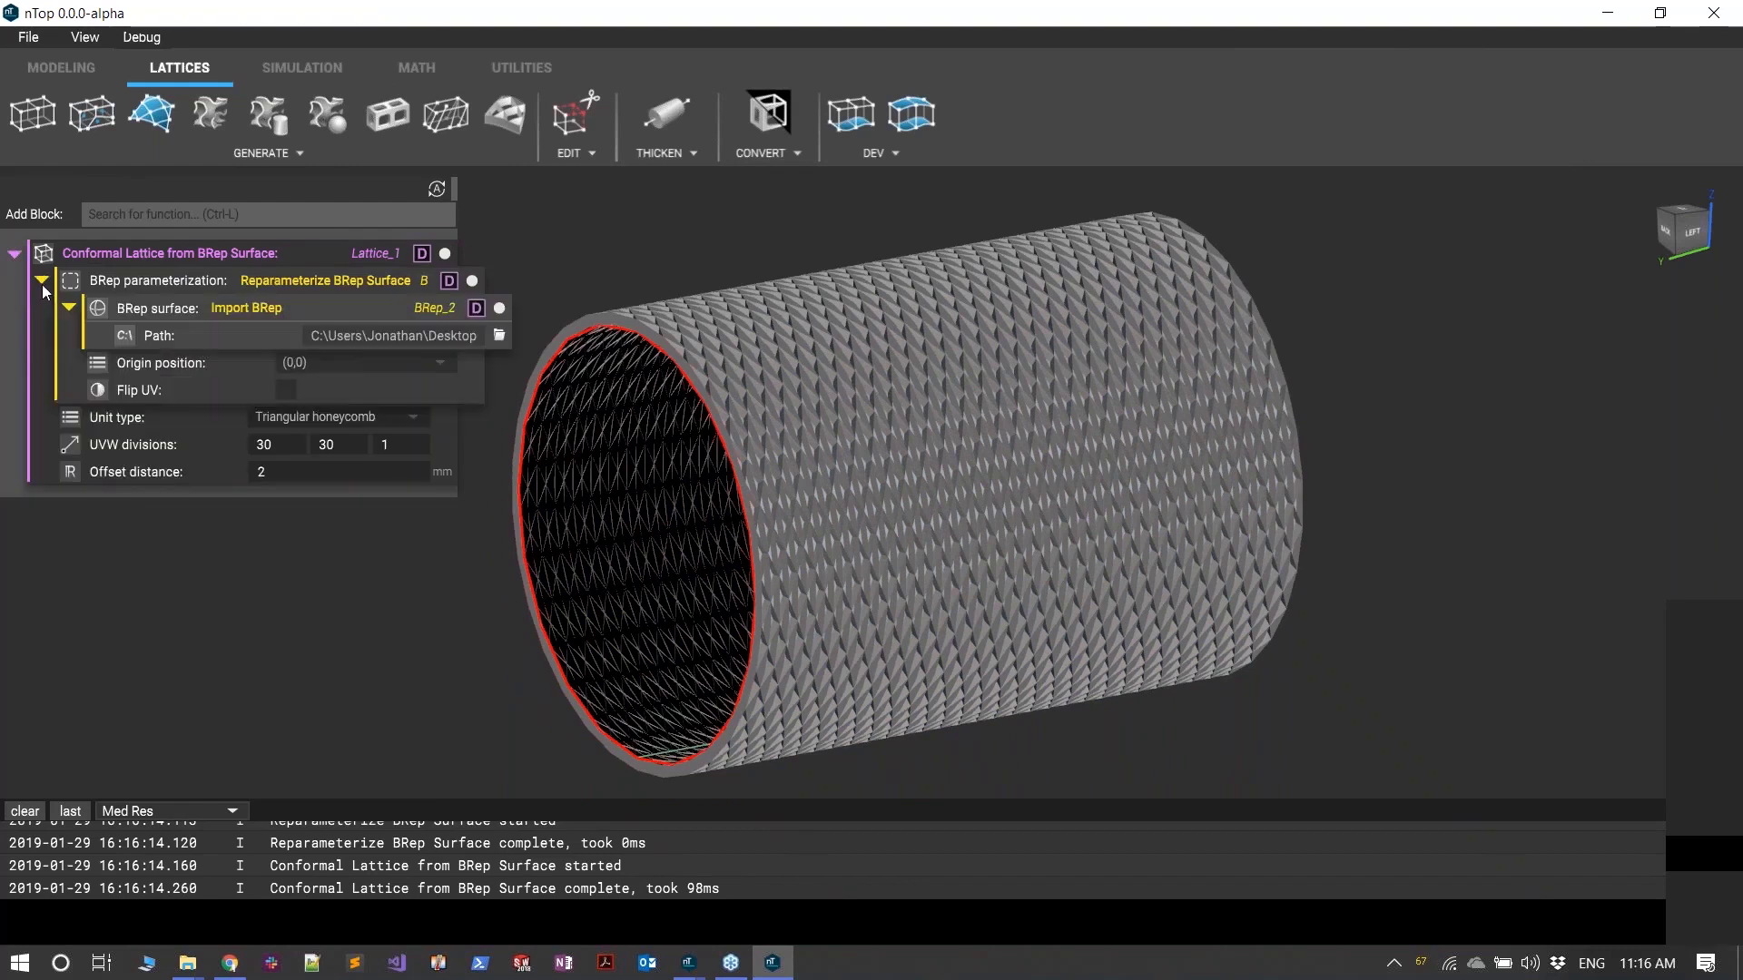
click(500, 336)
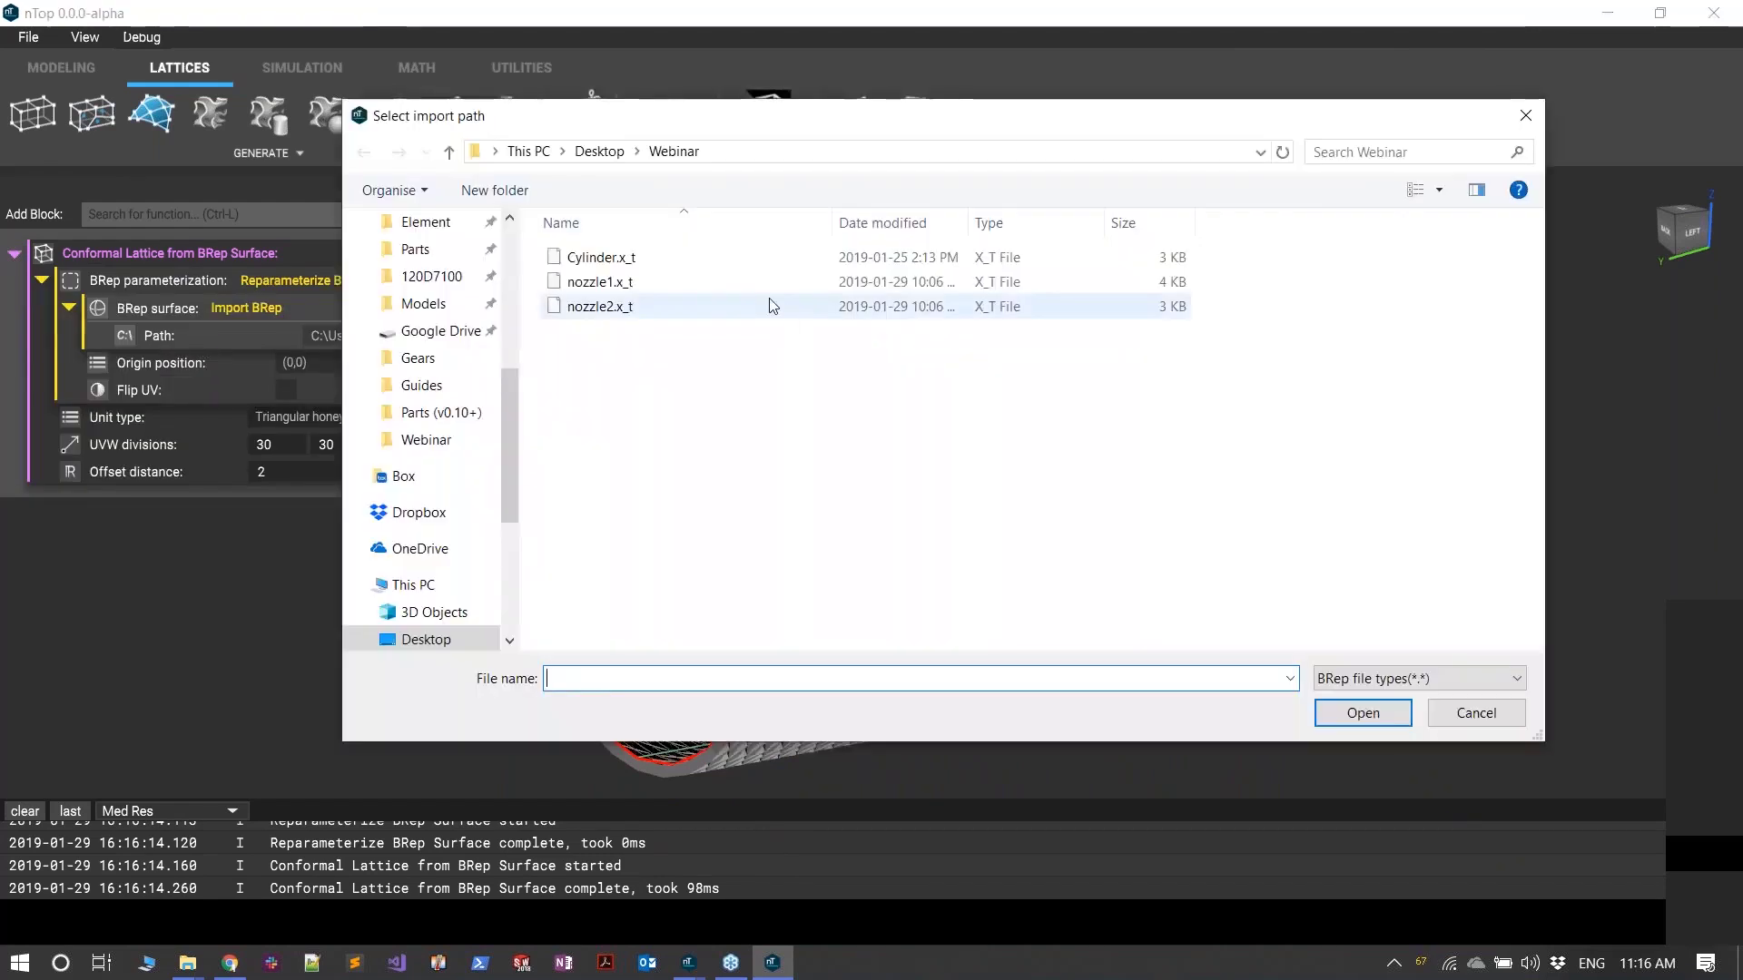
click(762, 289)
double_click(761, 293)
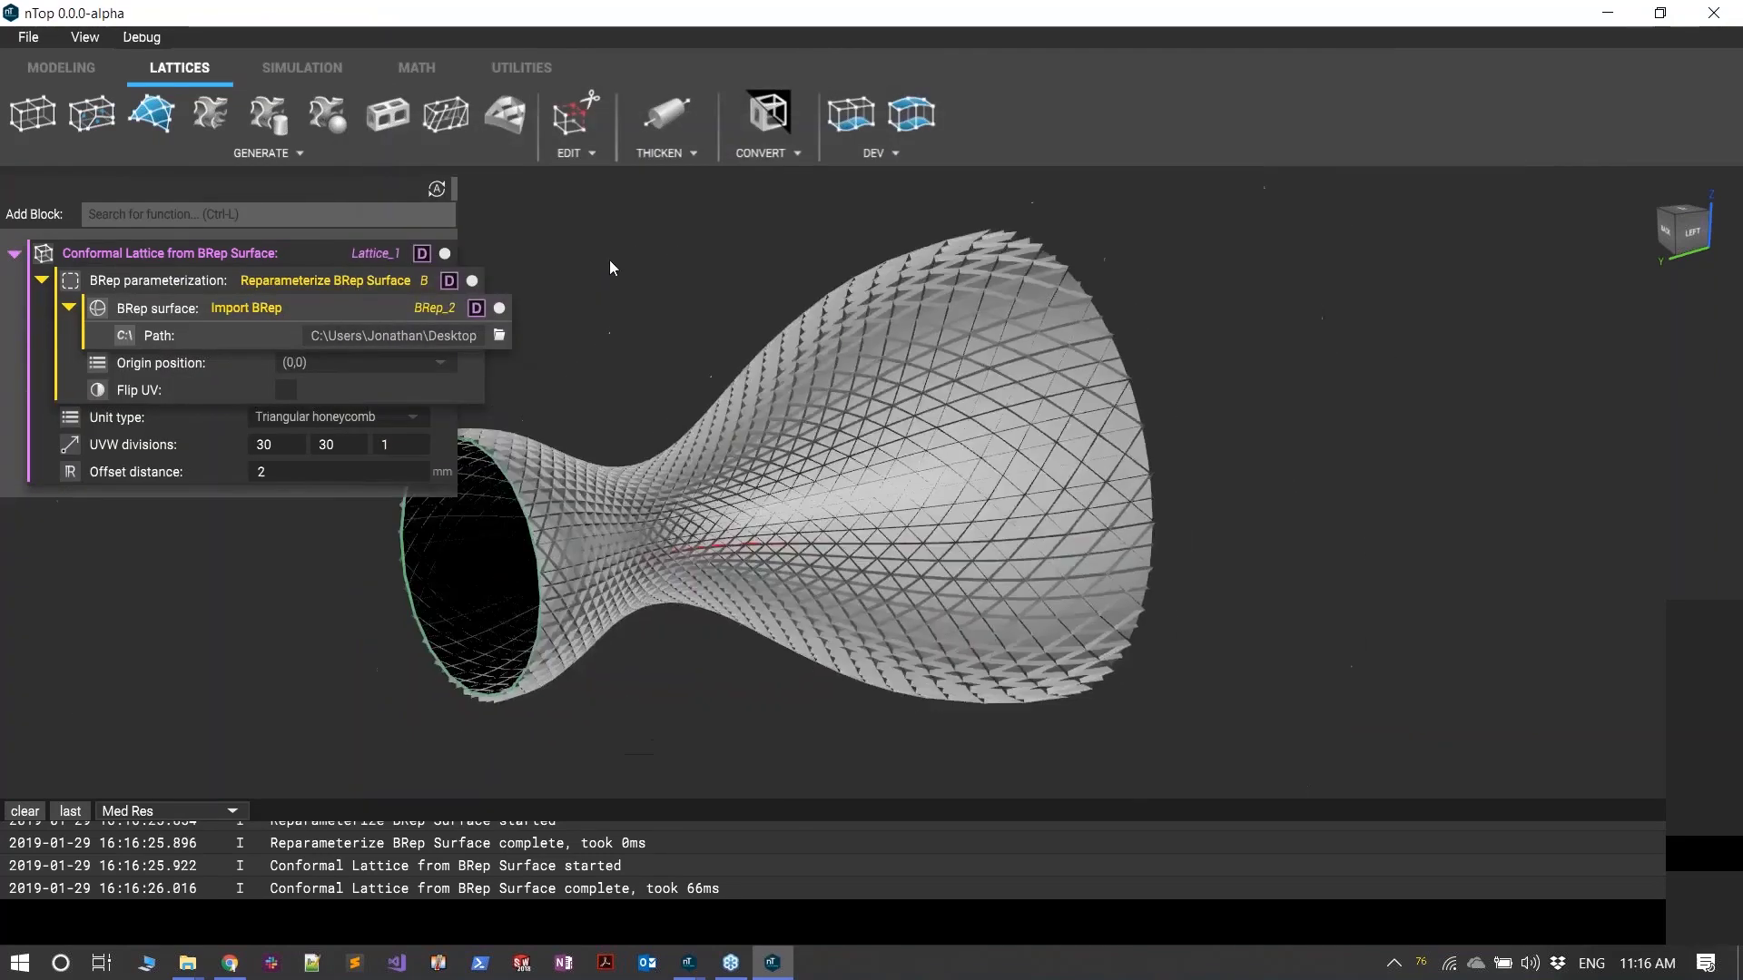
right_drag(621, 384, 767, 380)
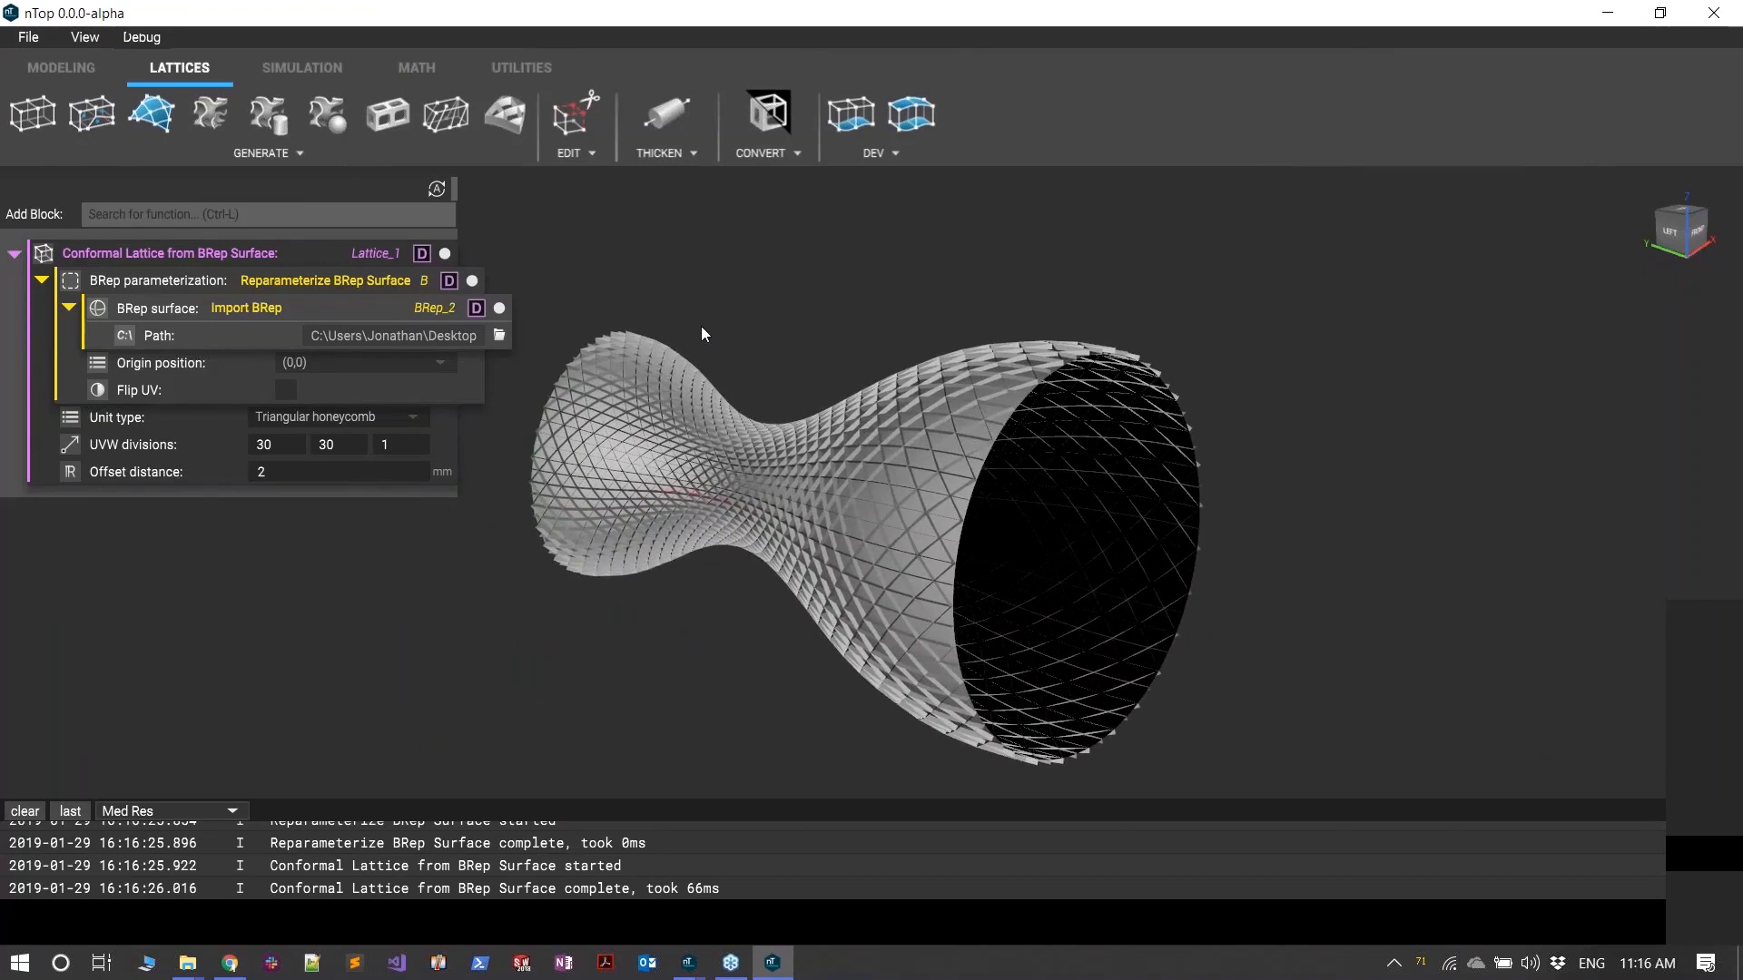